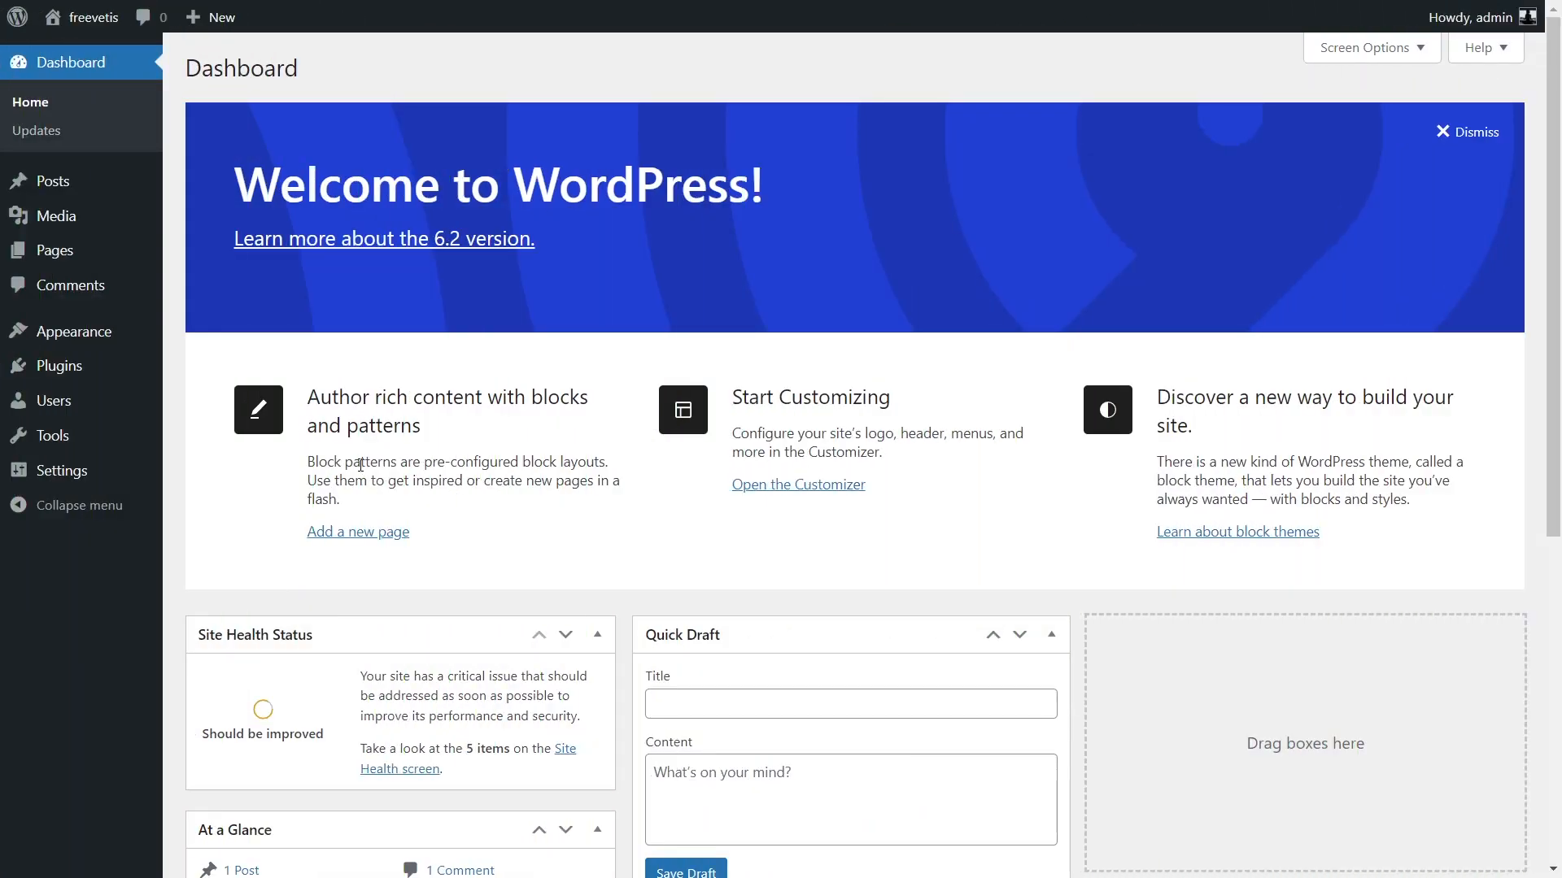
Step: Search the theme directory for "hello elementor", then install and activate the Hello Elementor theme
left_click(175, 329)
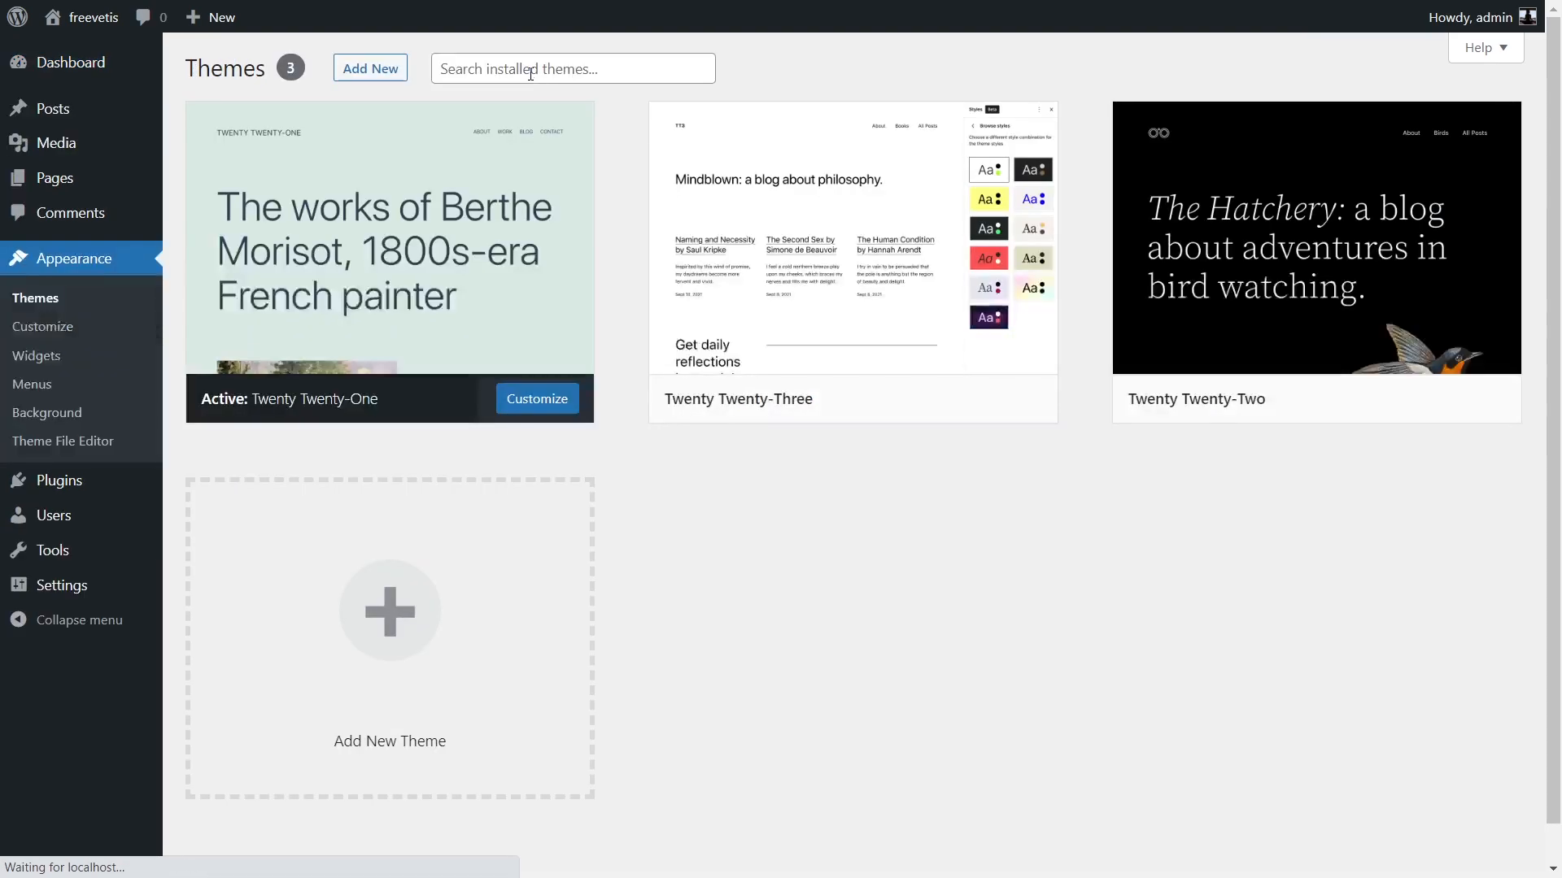
left_click(373, 70)
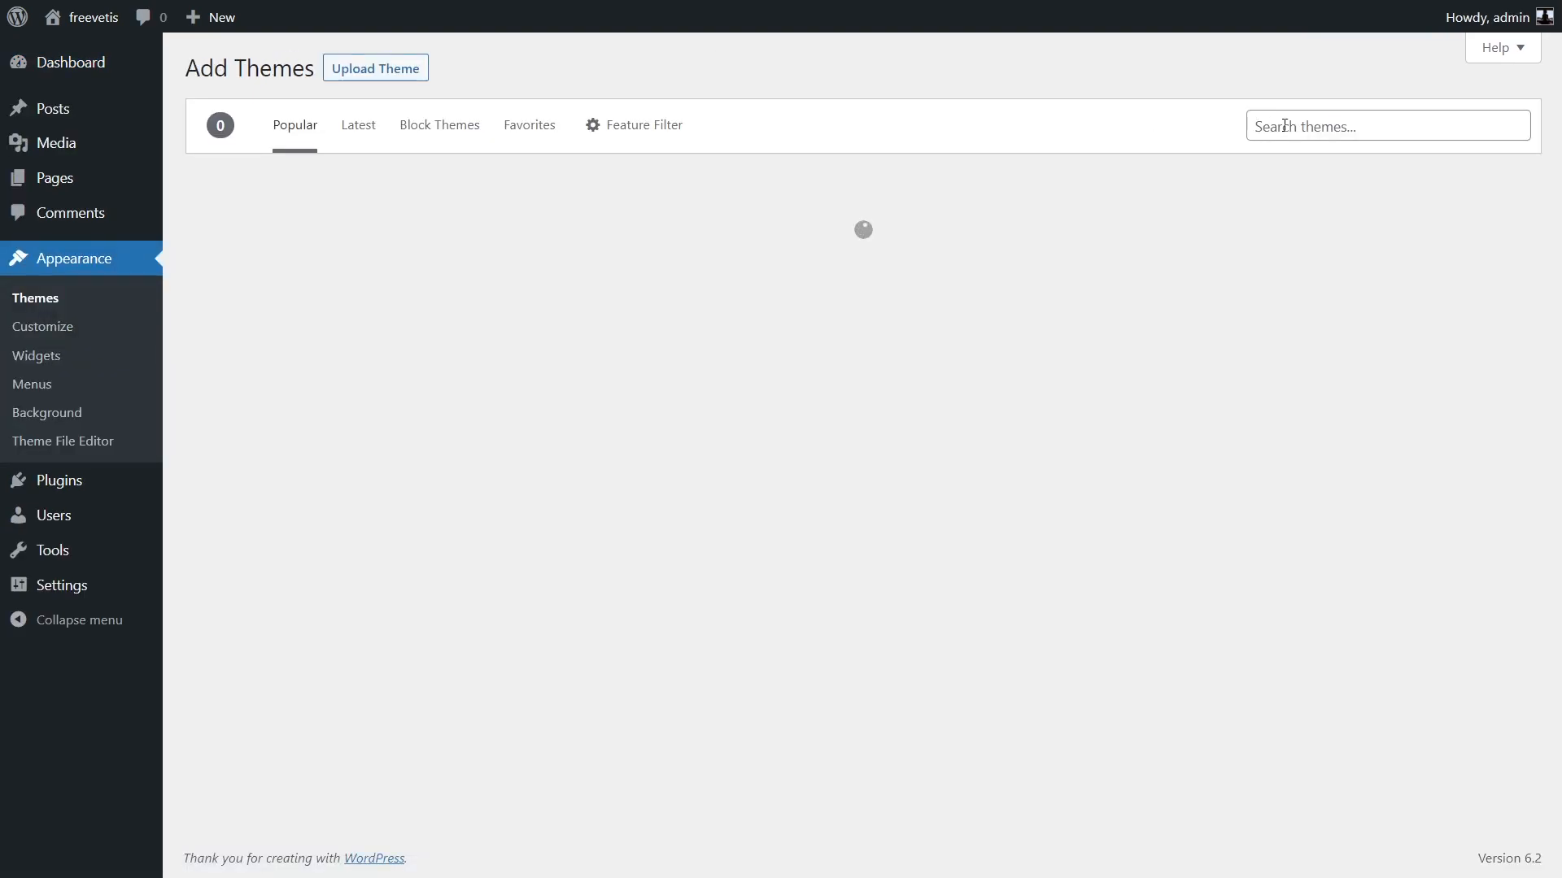
left_click(1284, 126)
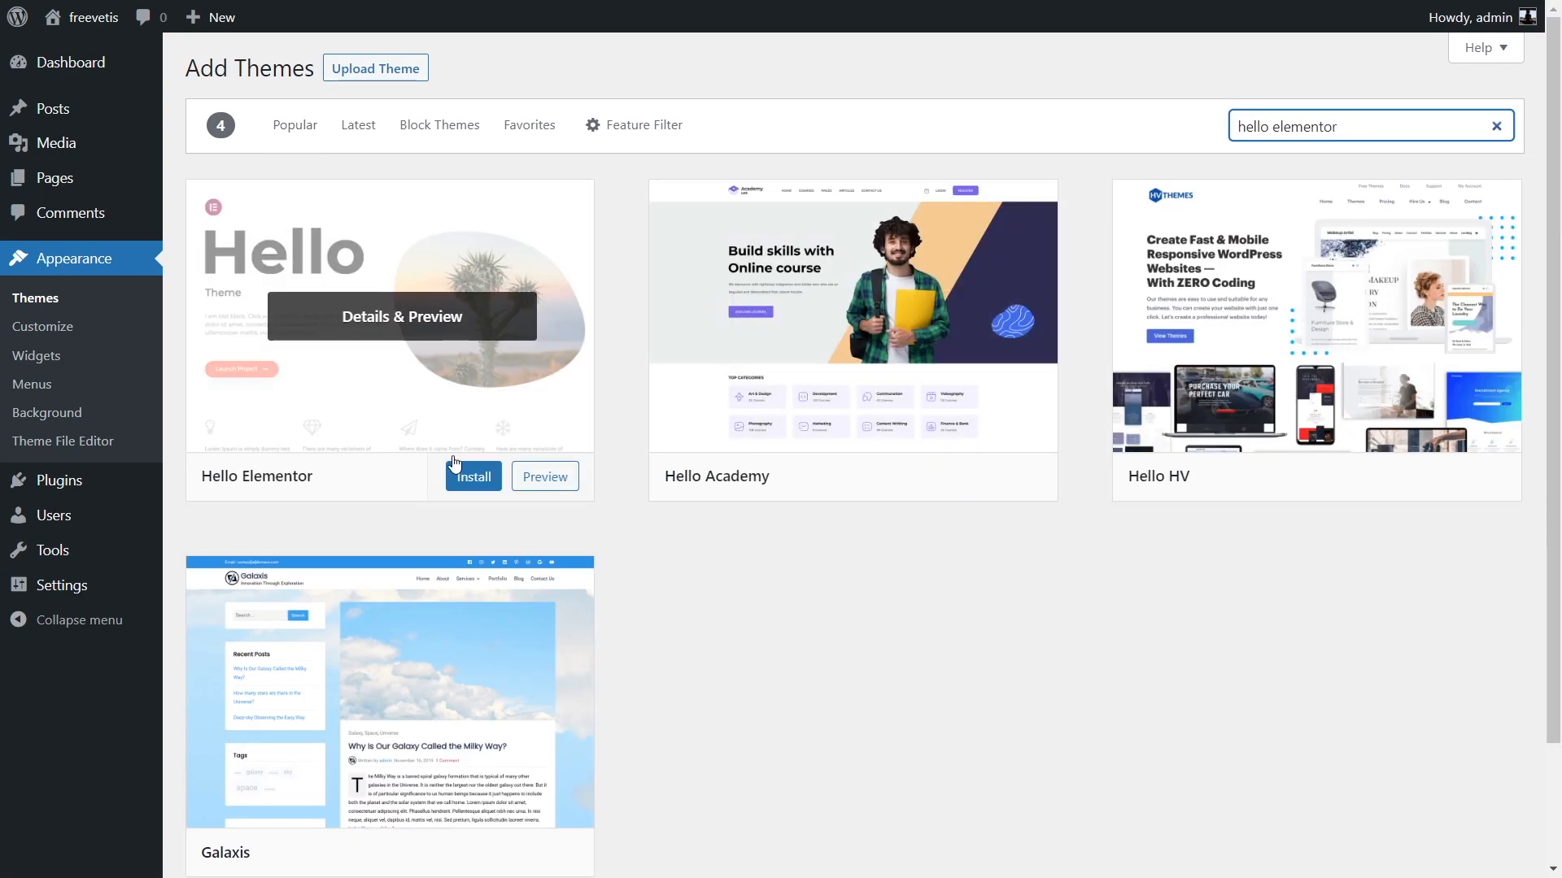
left_click(484, 483)
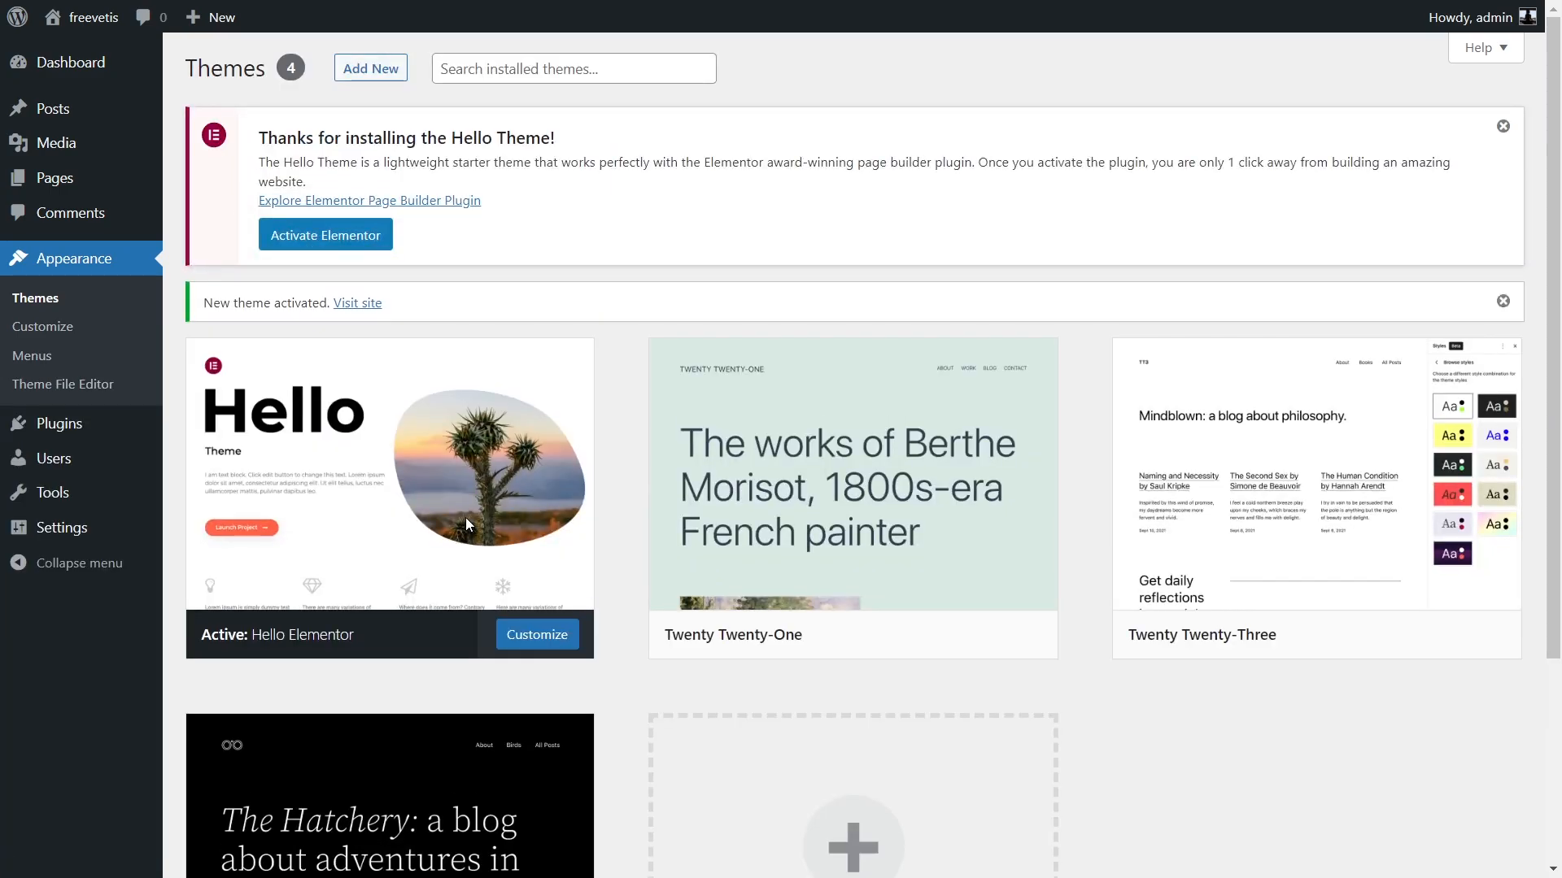
Step: Search the plugin directory for "template kit", then install and activate Envato's Template Kit – Import plugin
mouse_move(131, 440)
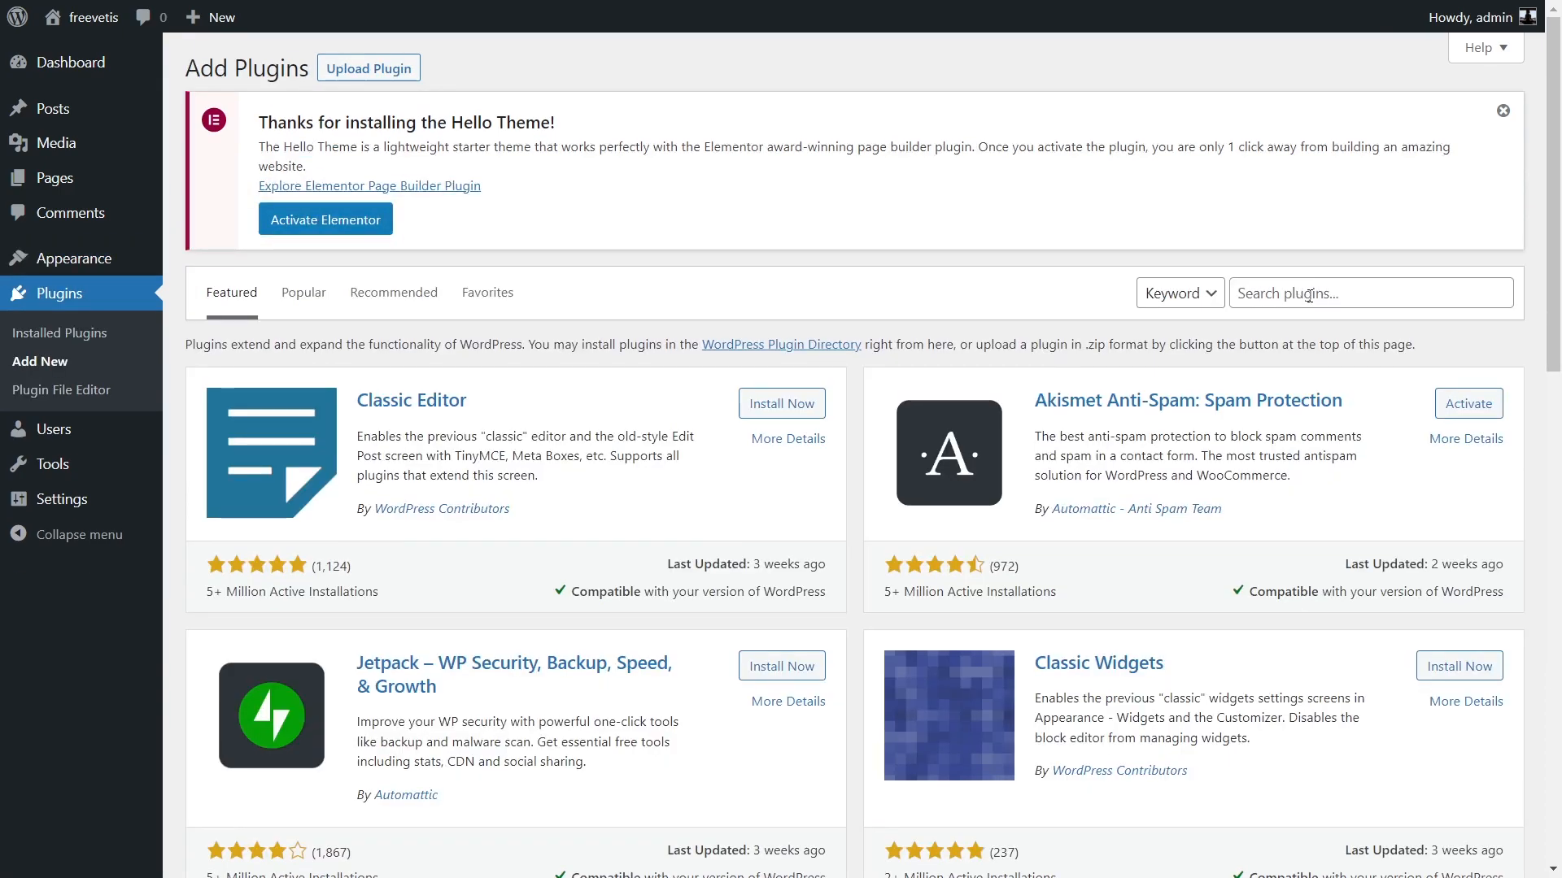
left_click(1308, 295)
type("template ki")
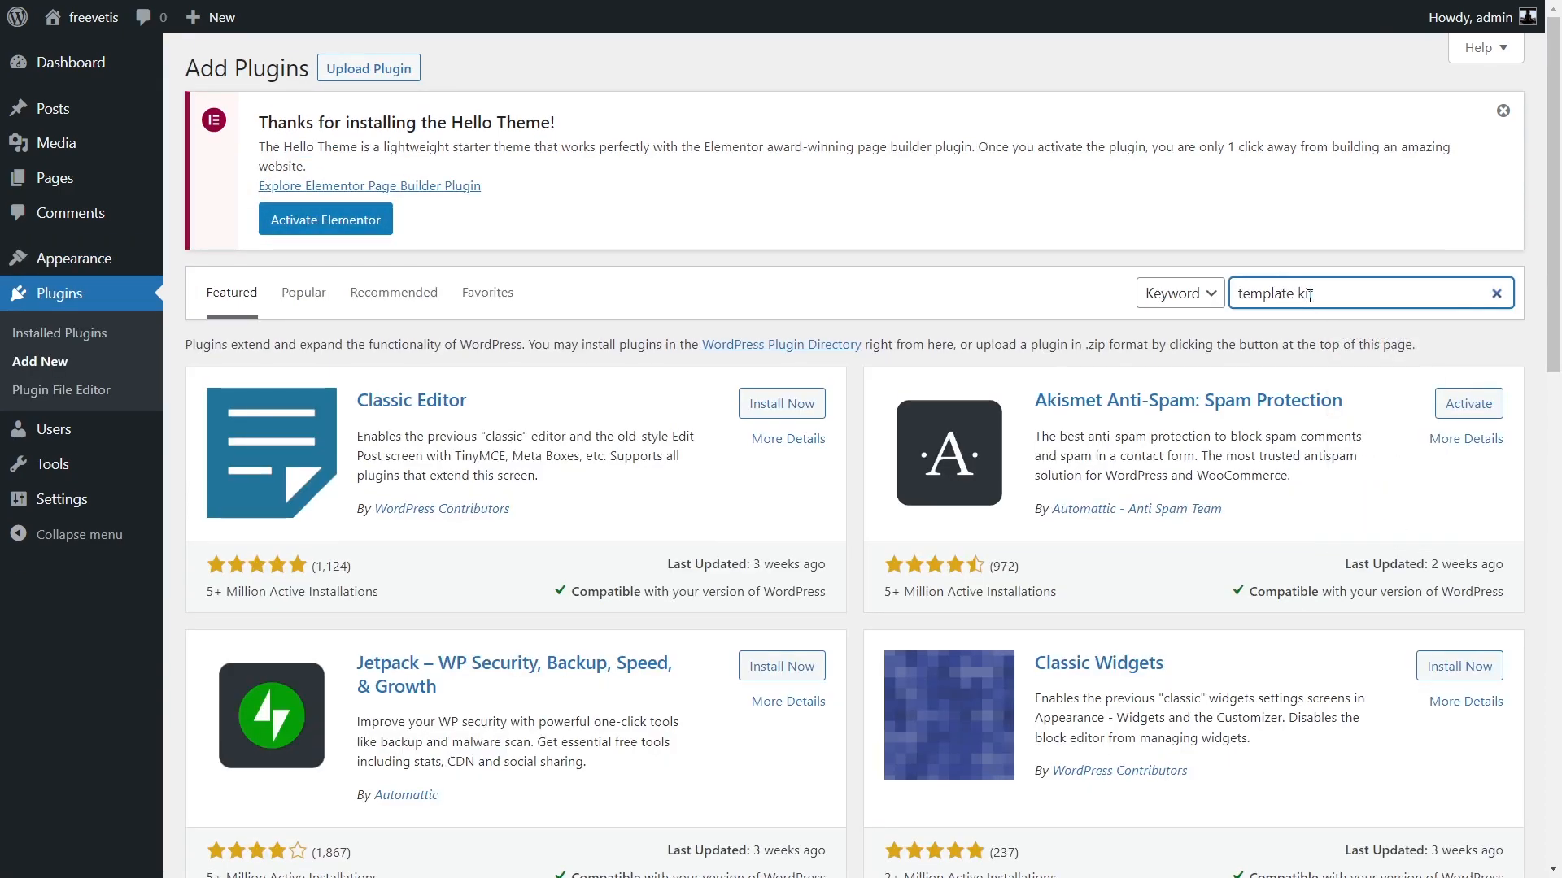
type("t")
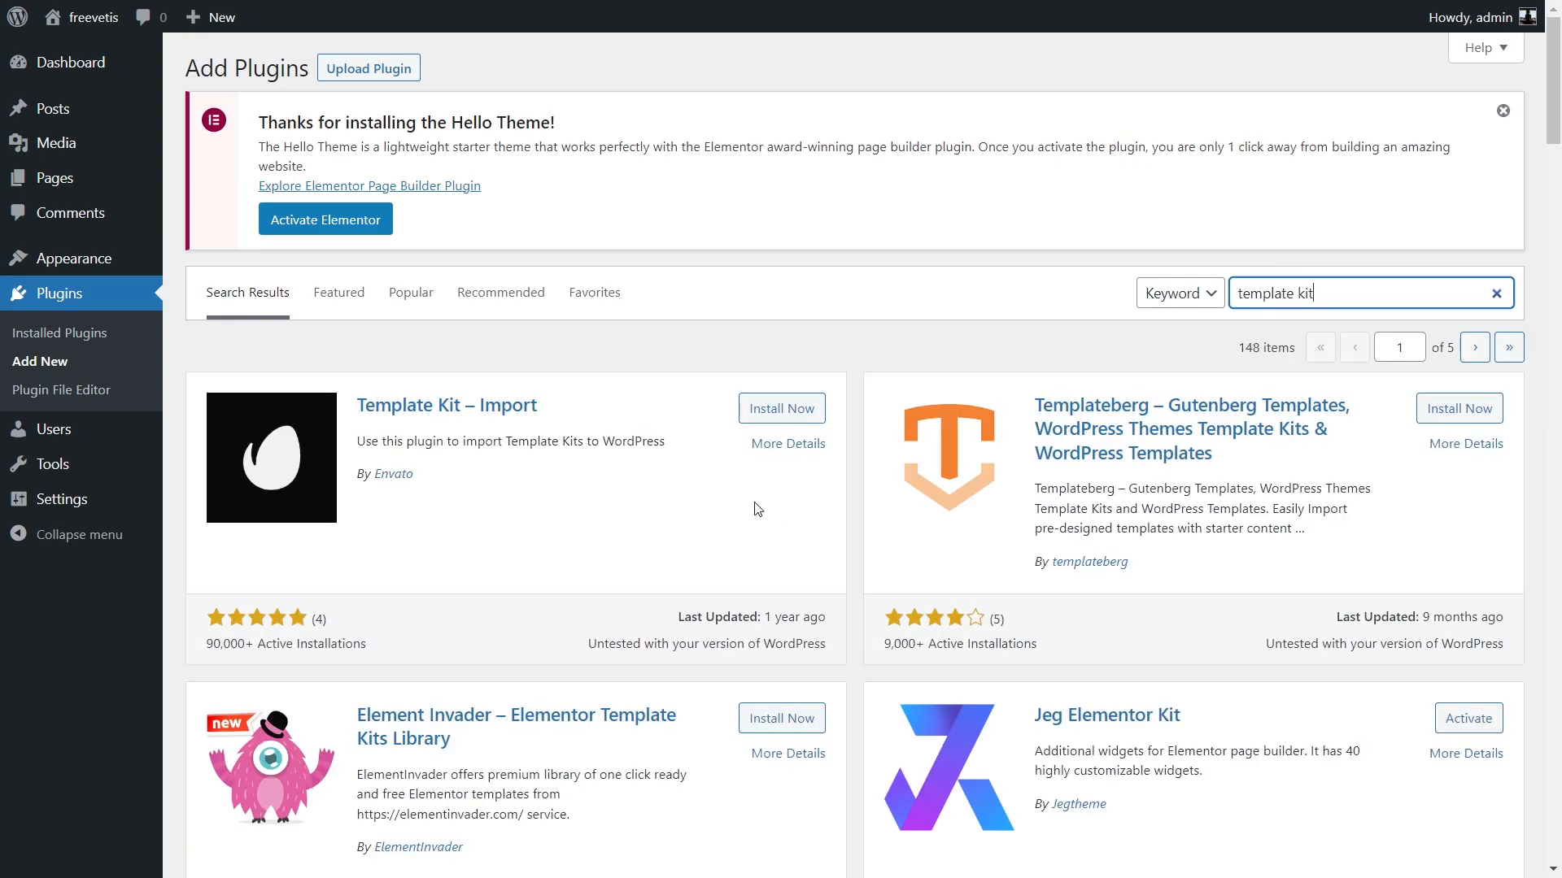
left_click(800, 408)
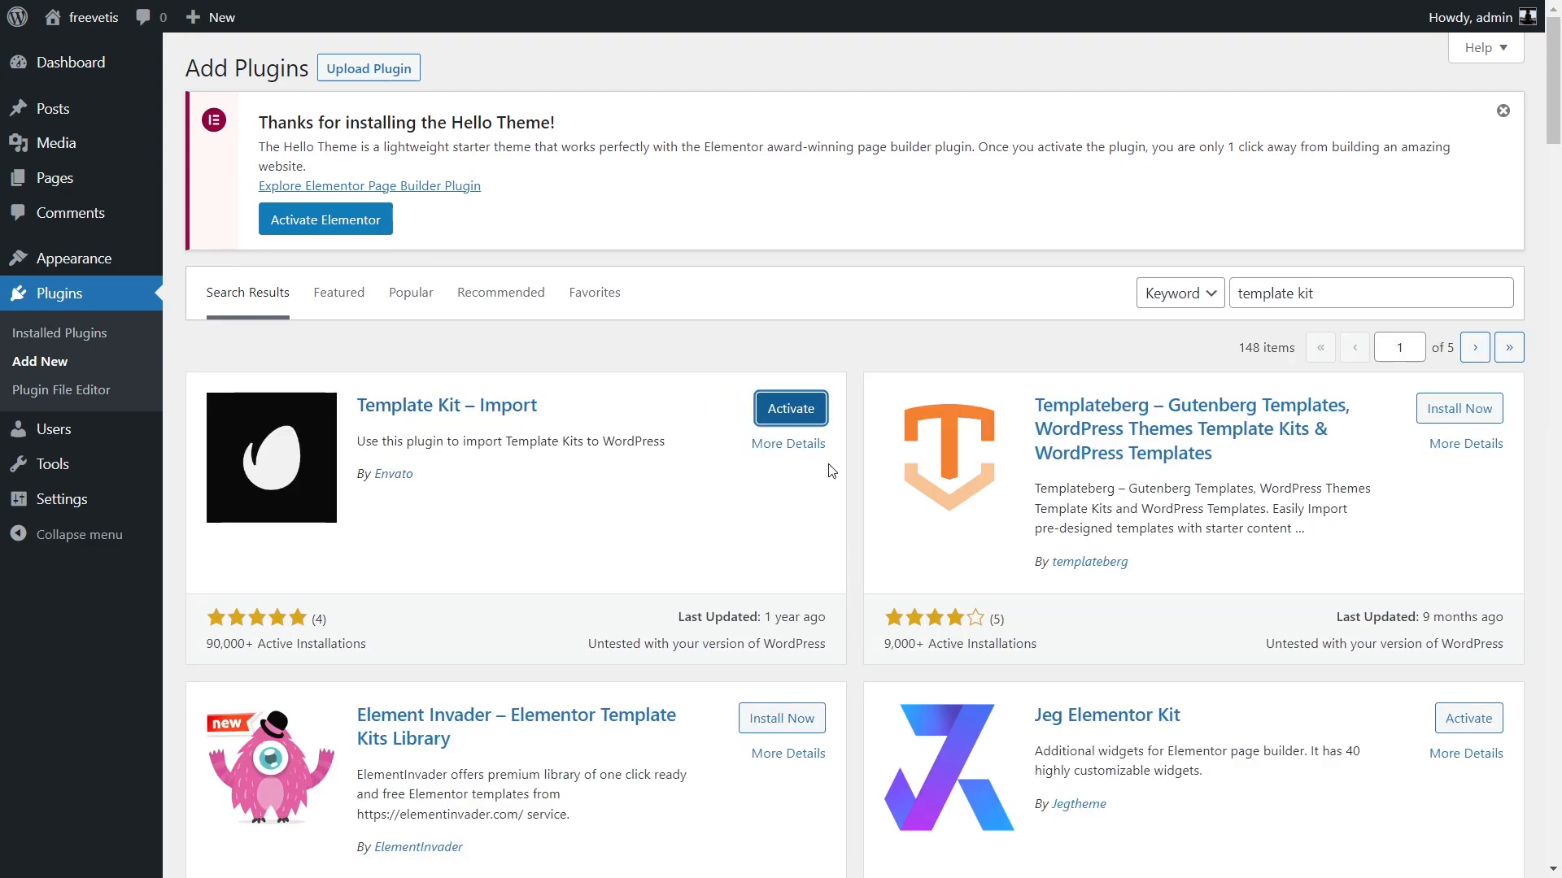
left_click(801, 417)
Step: Upload the Greeneryfil template kit ZIP file through the Template Kit tool
mouse_move(52, 464)
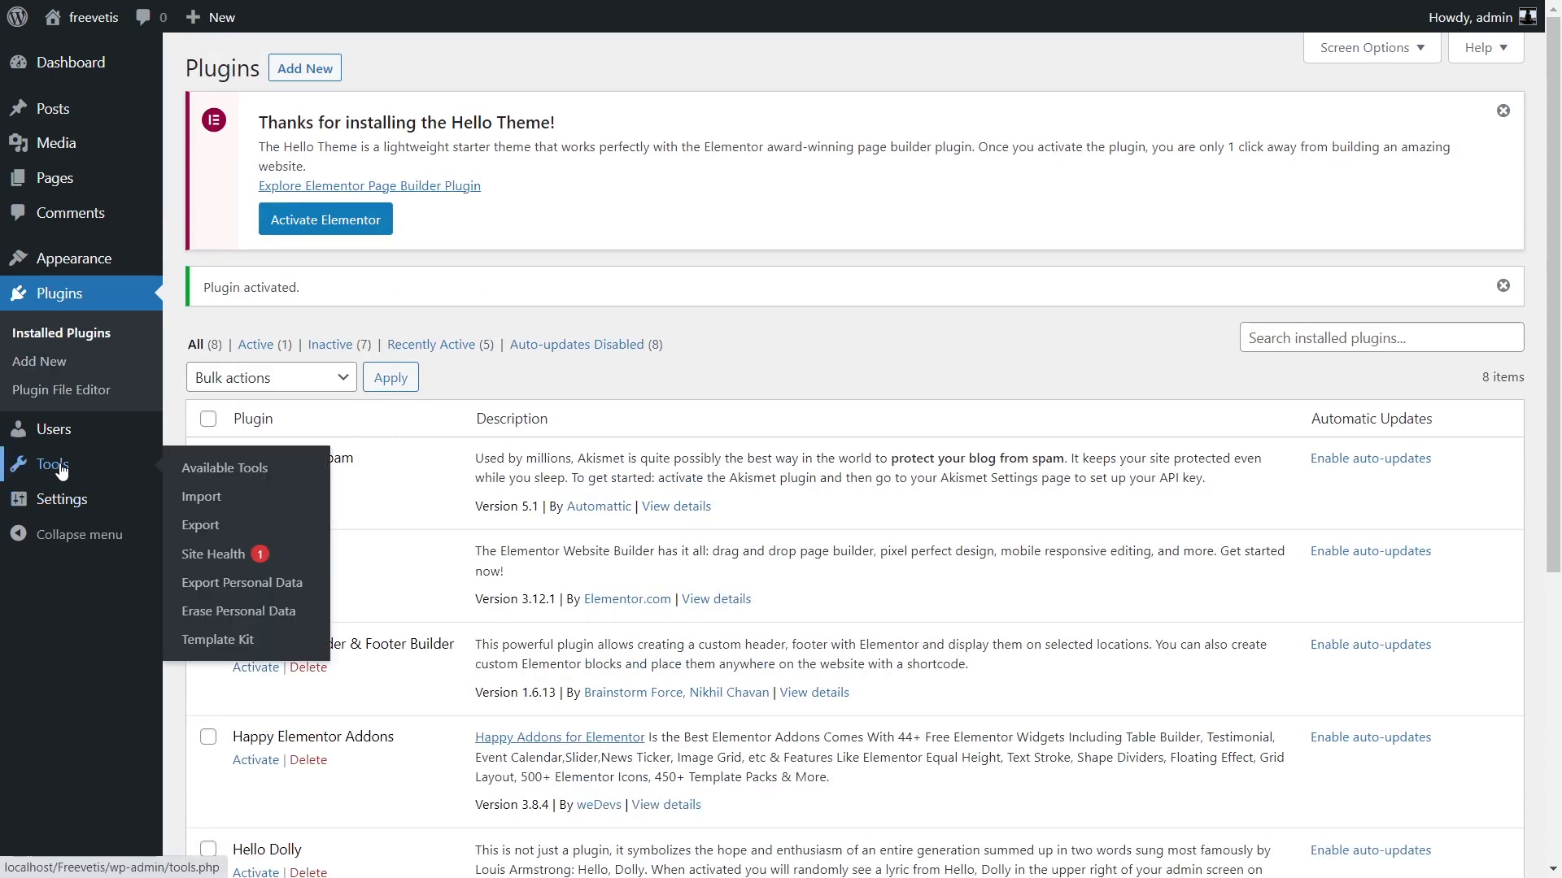
left_click(242, 643)
left_click(363, 637)
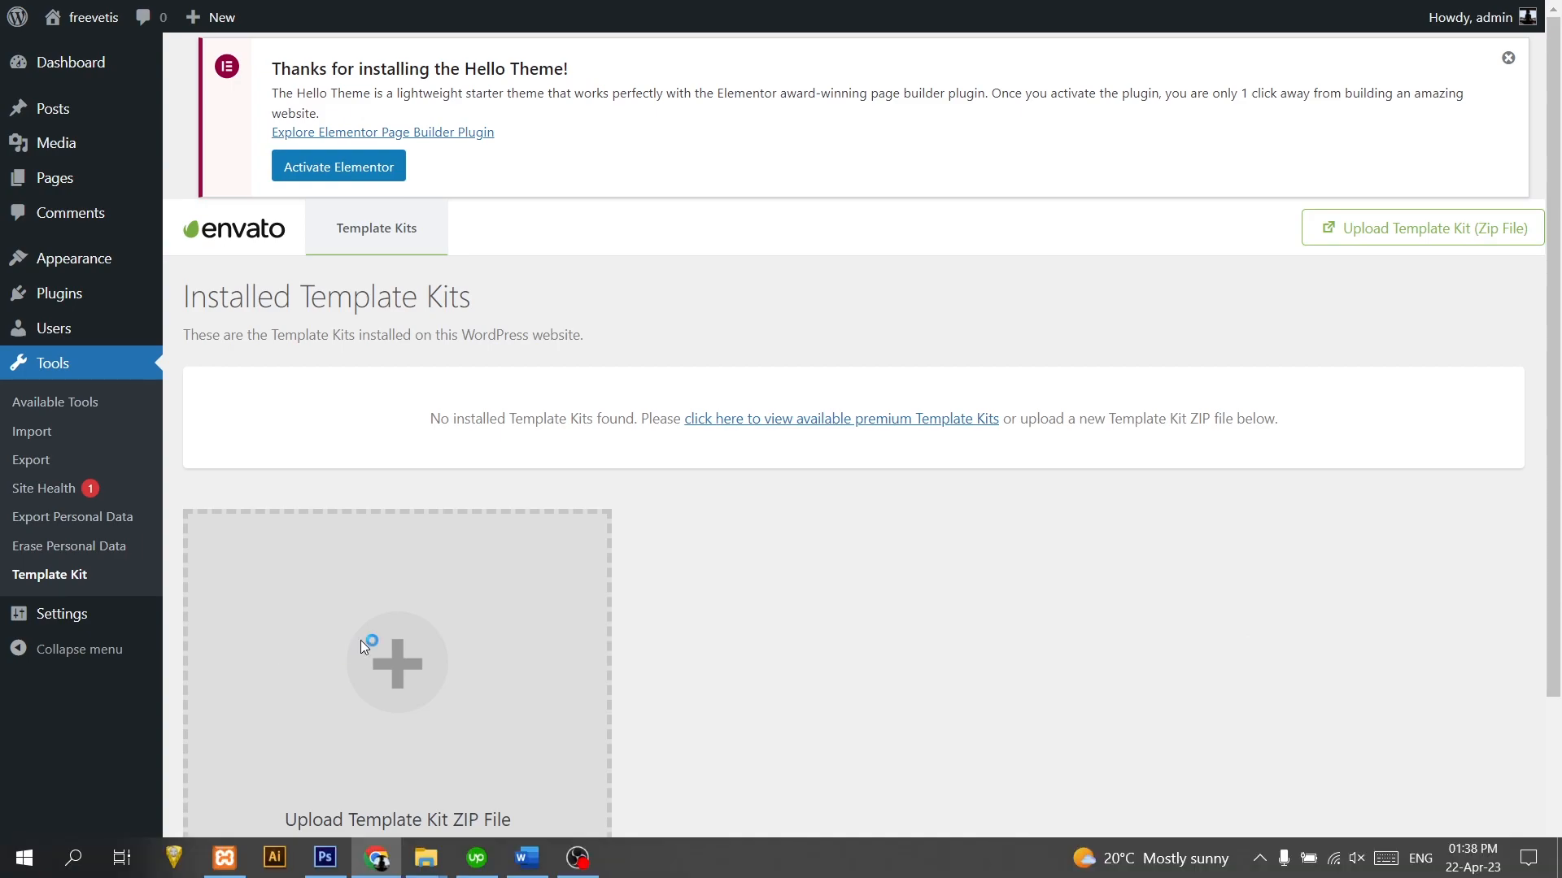
left_click(469, 323)
left_click(749, 661)
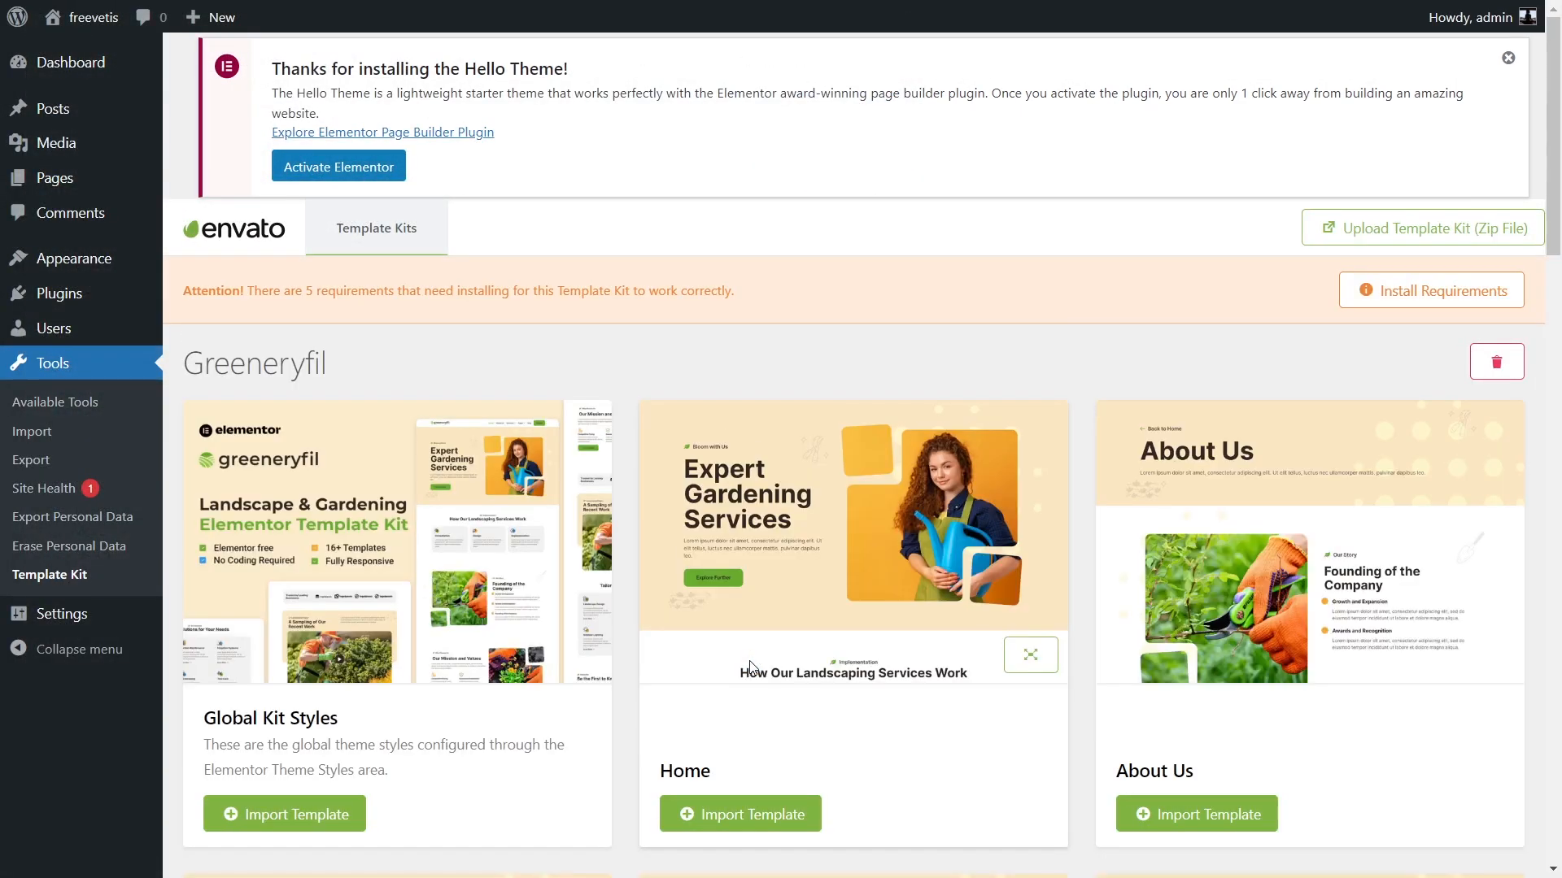
Step: Install all the missing plugin requirements of the Greeneryfil kit and import its Global Kit Styles
left_click(1442, 291)
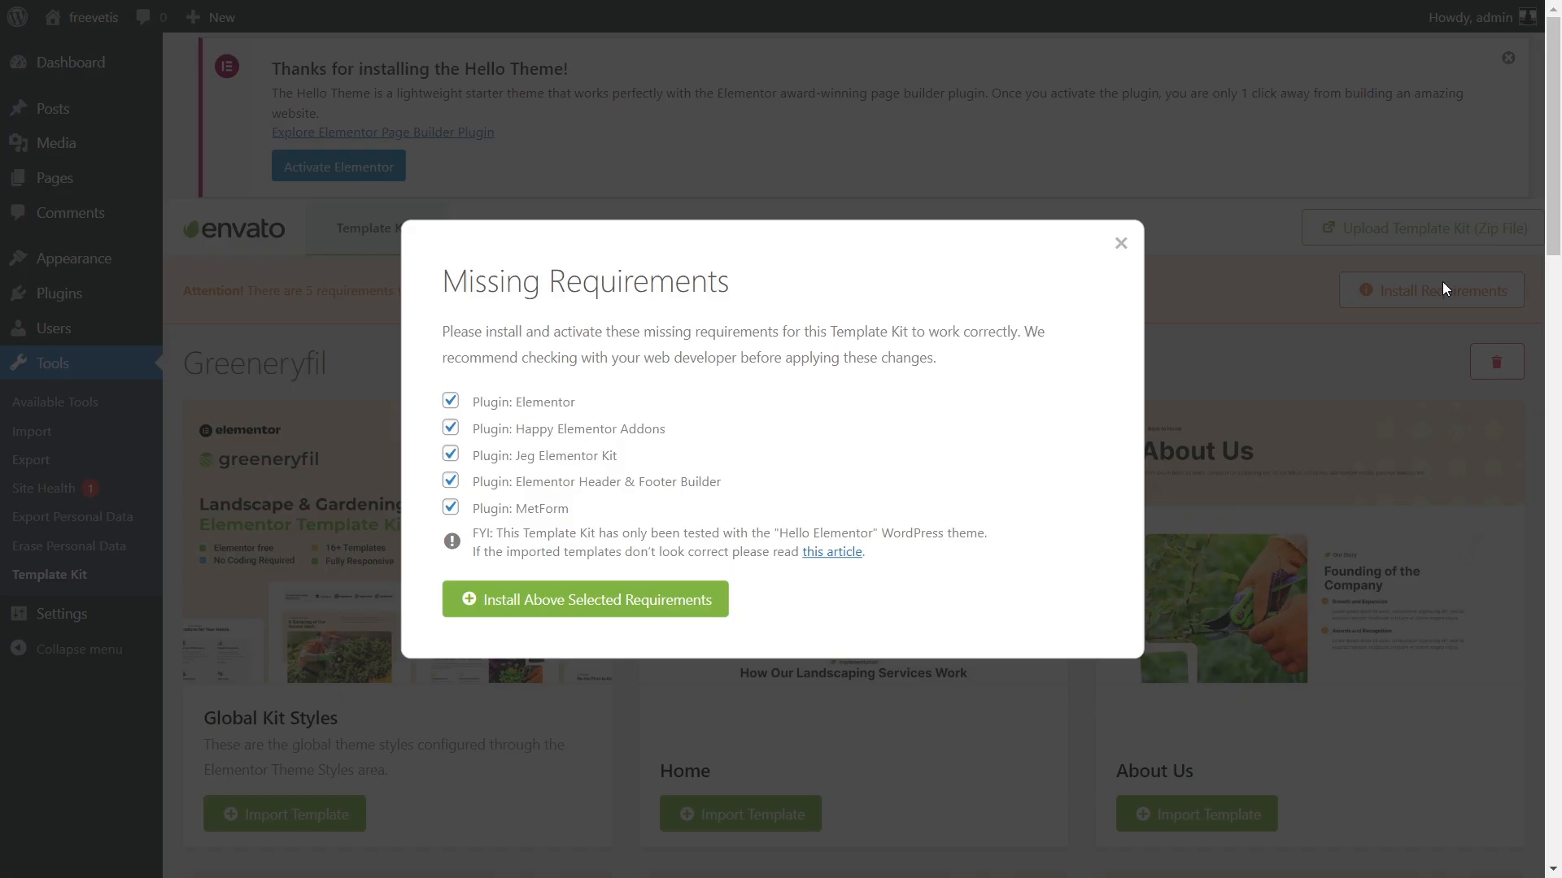
left_click(559, 610)
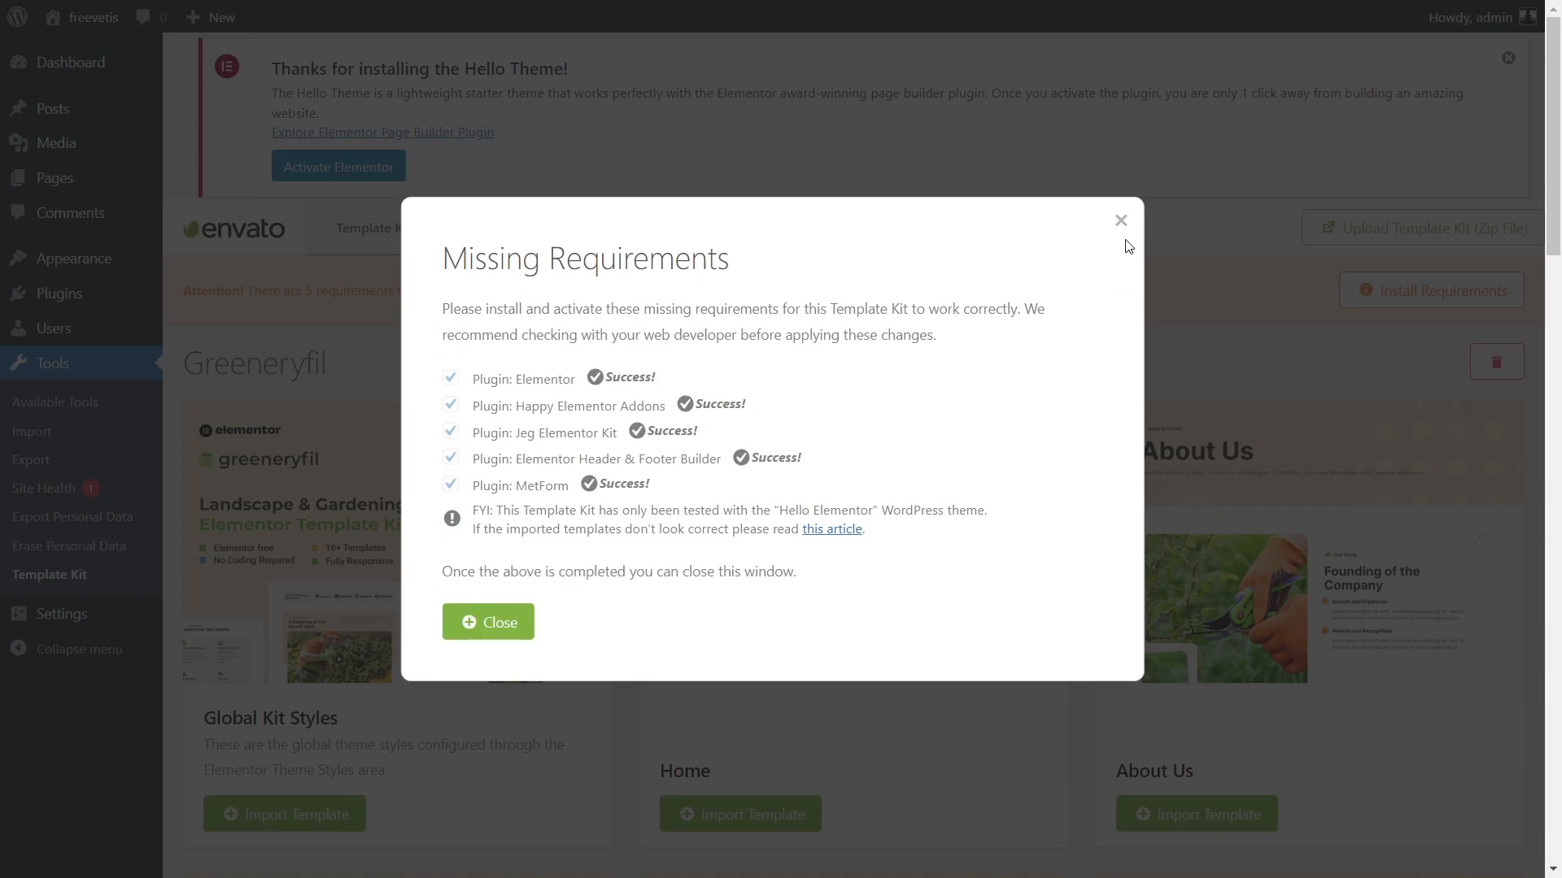
left_click(492, 623)
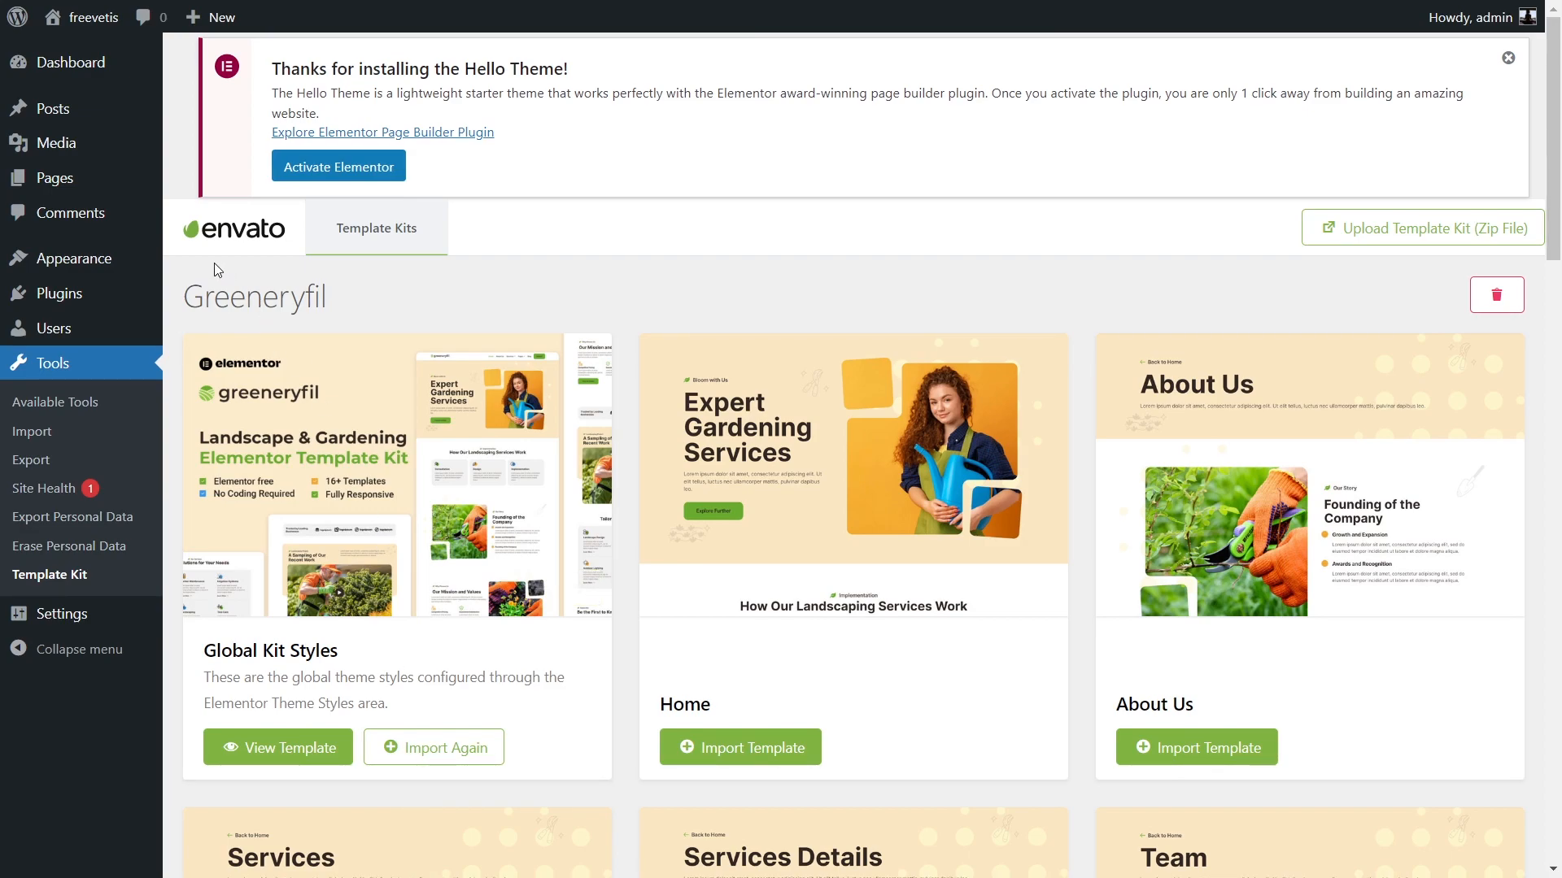
Step: Create a new page titled "Home" and publish it
left_click(208, 210)
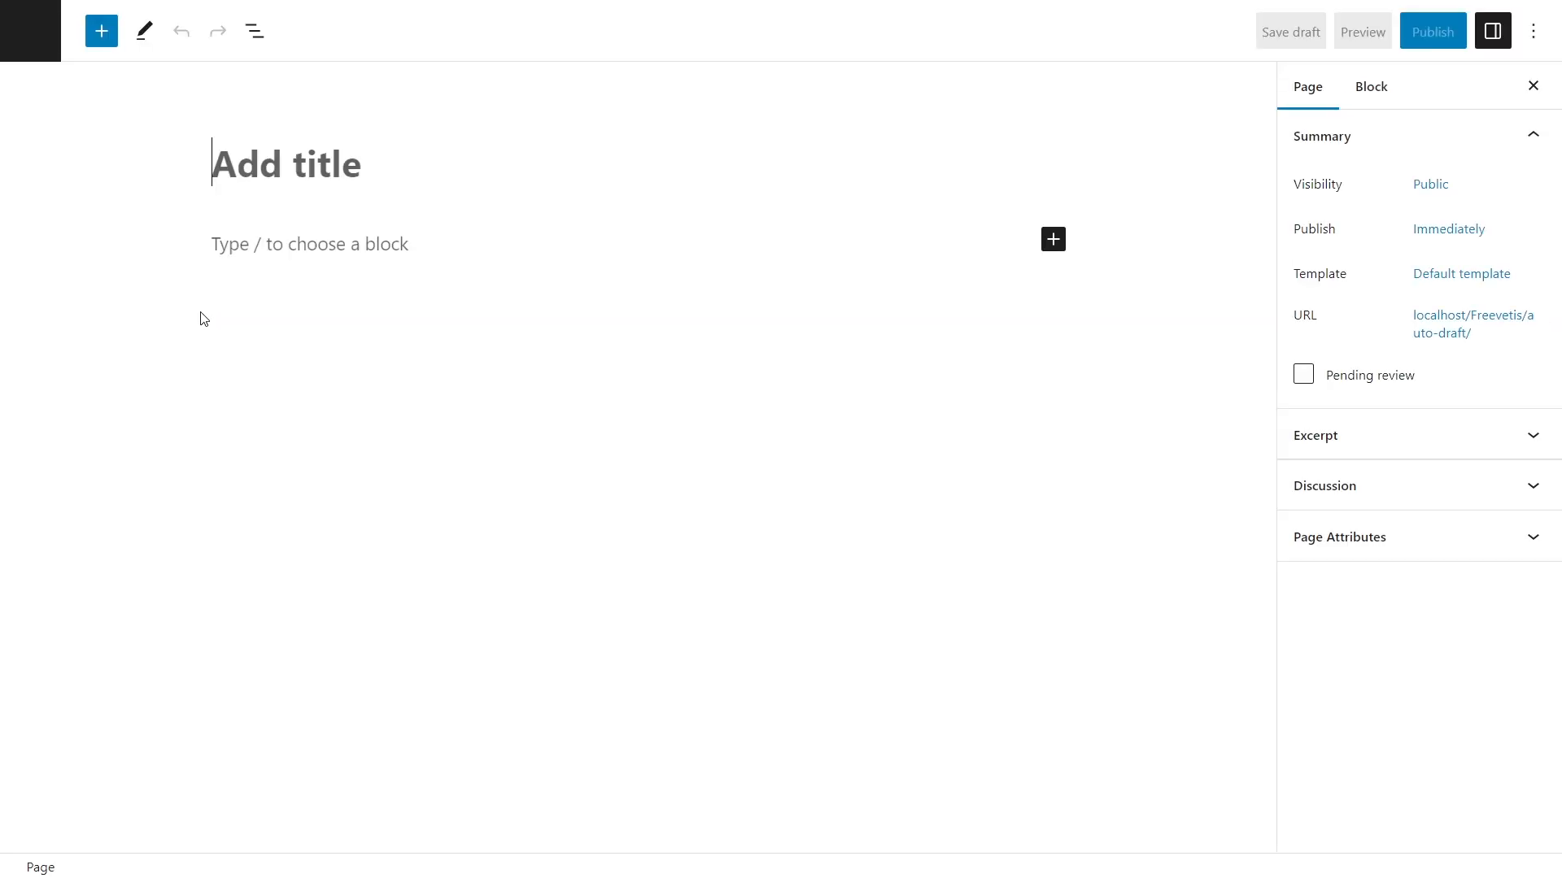
type("Home")
left_click(1419, 33)
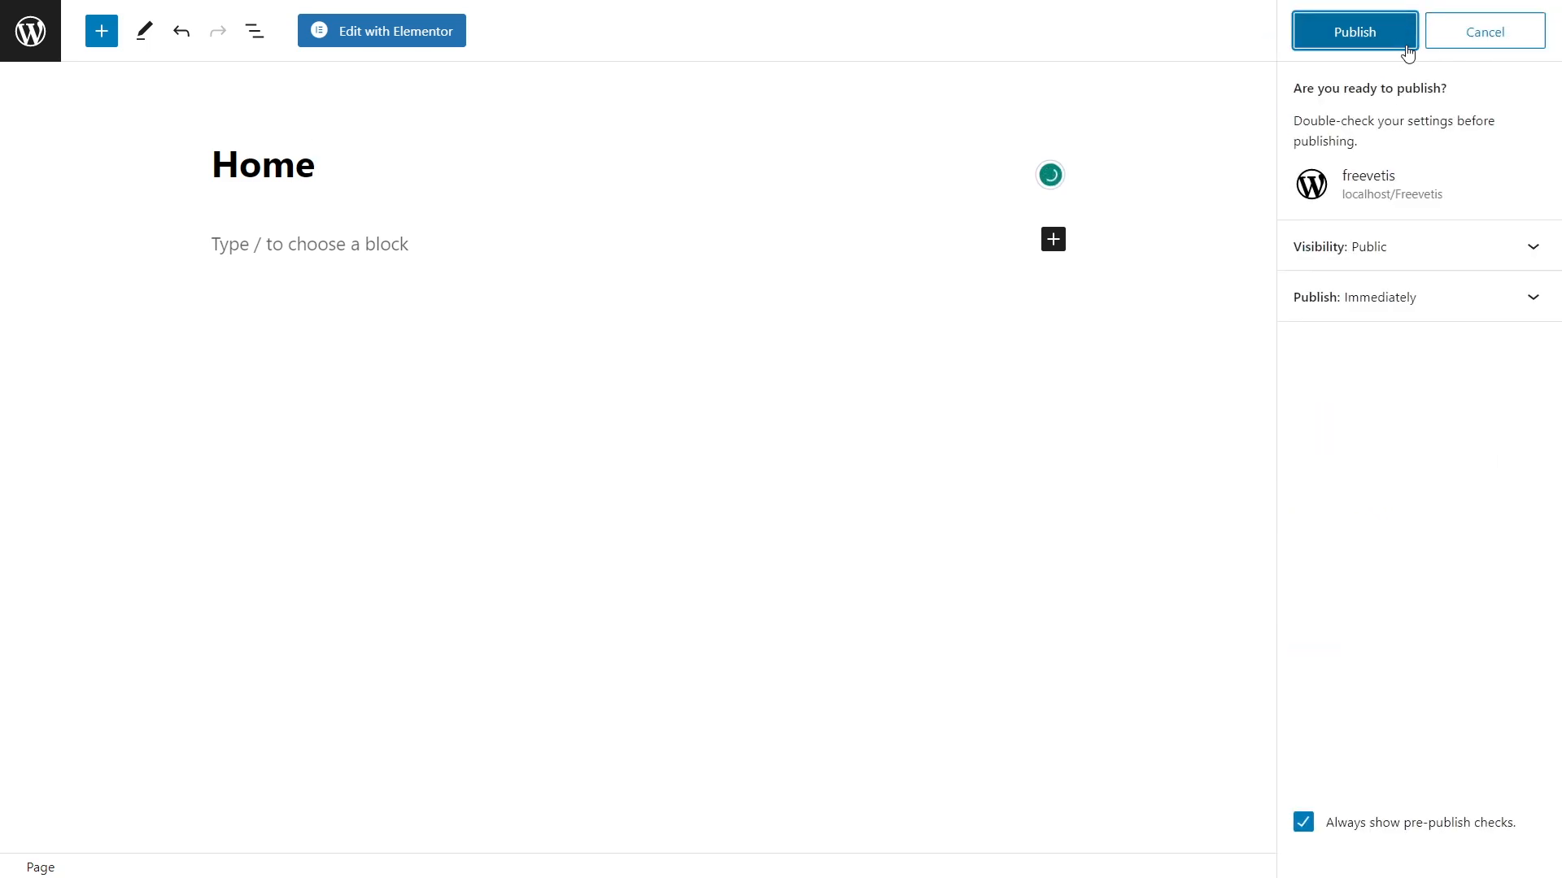
left_click(1405, 33)
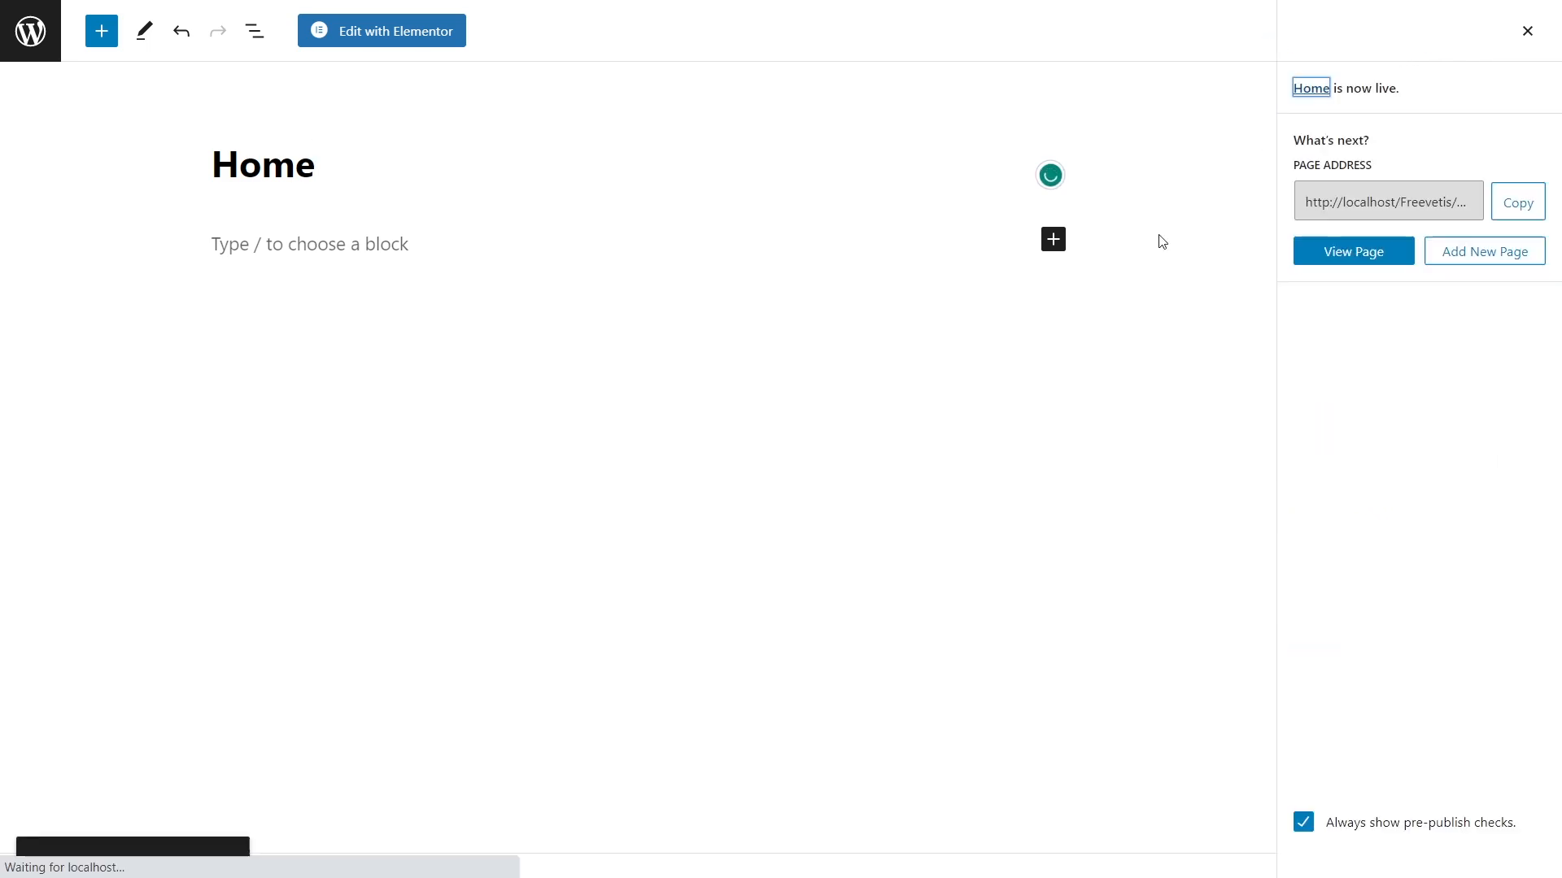
Step: Edit the Home page with Elementor and insert the Home template from the Greeneryfil kit
left_click(394, 34)
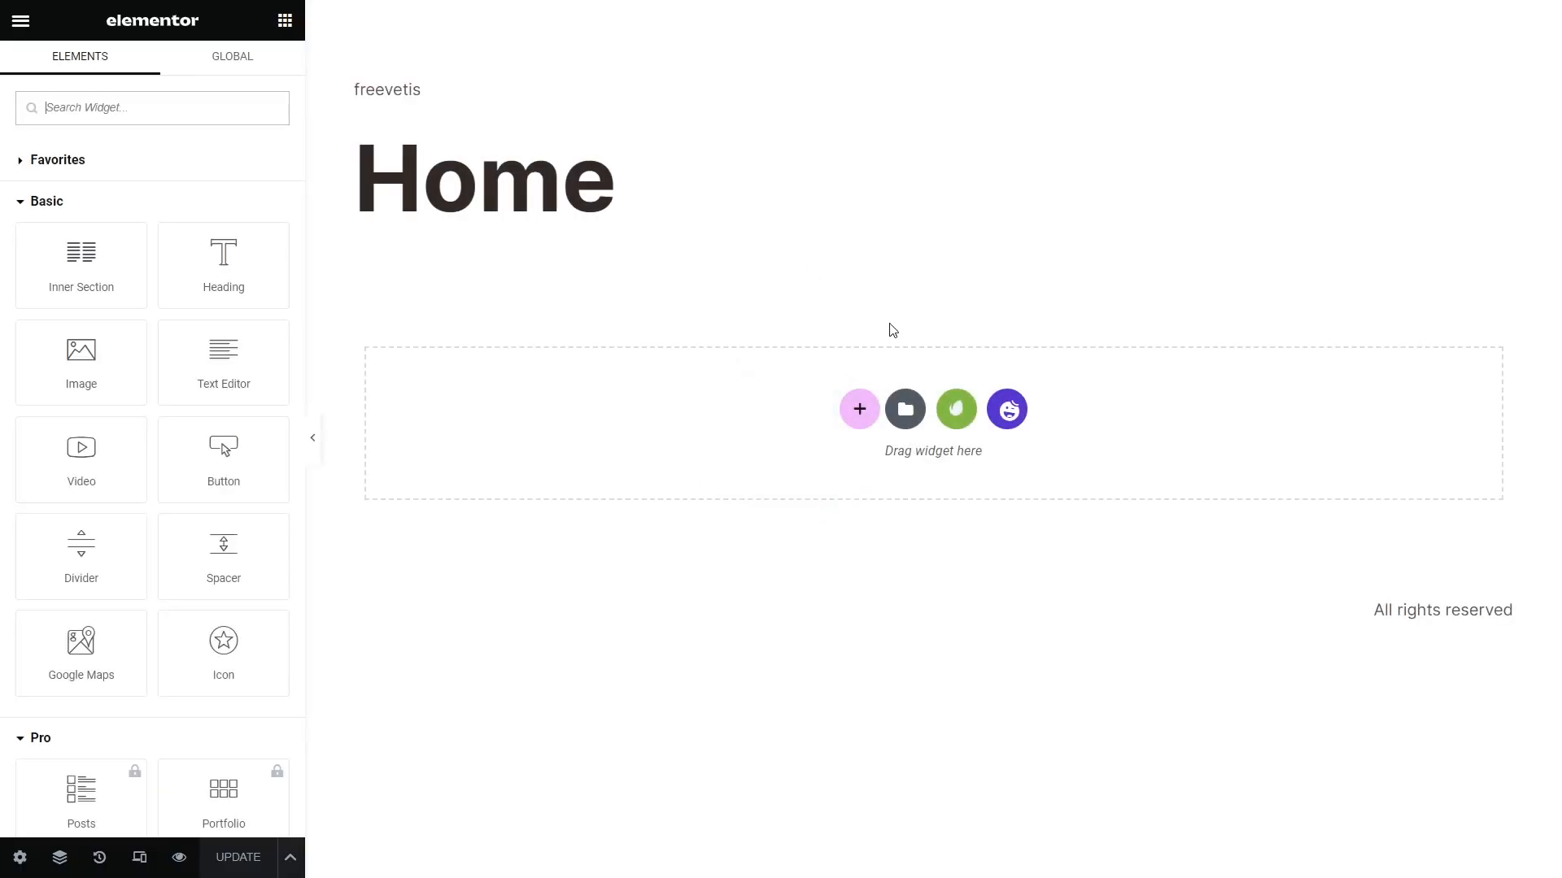
left_click(962, 419)
left_click(293, 631)
left_click(732, 613)
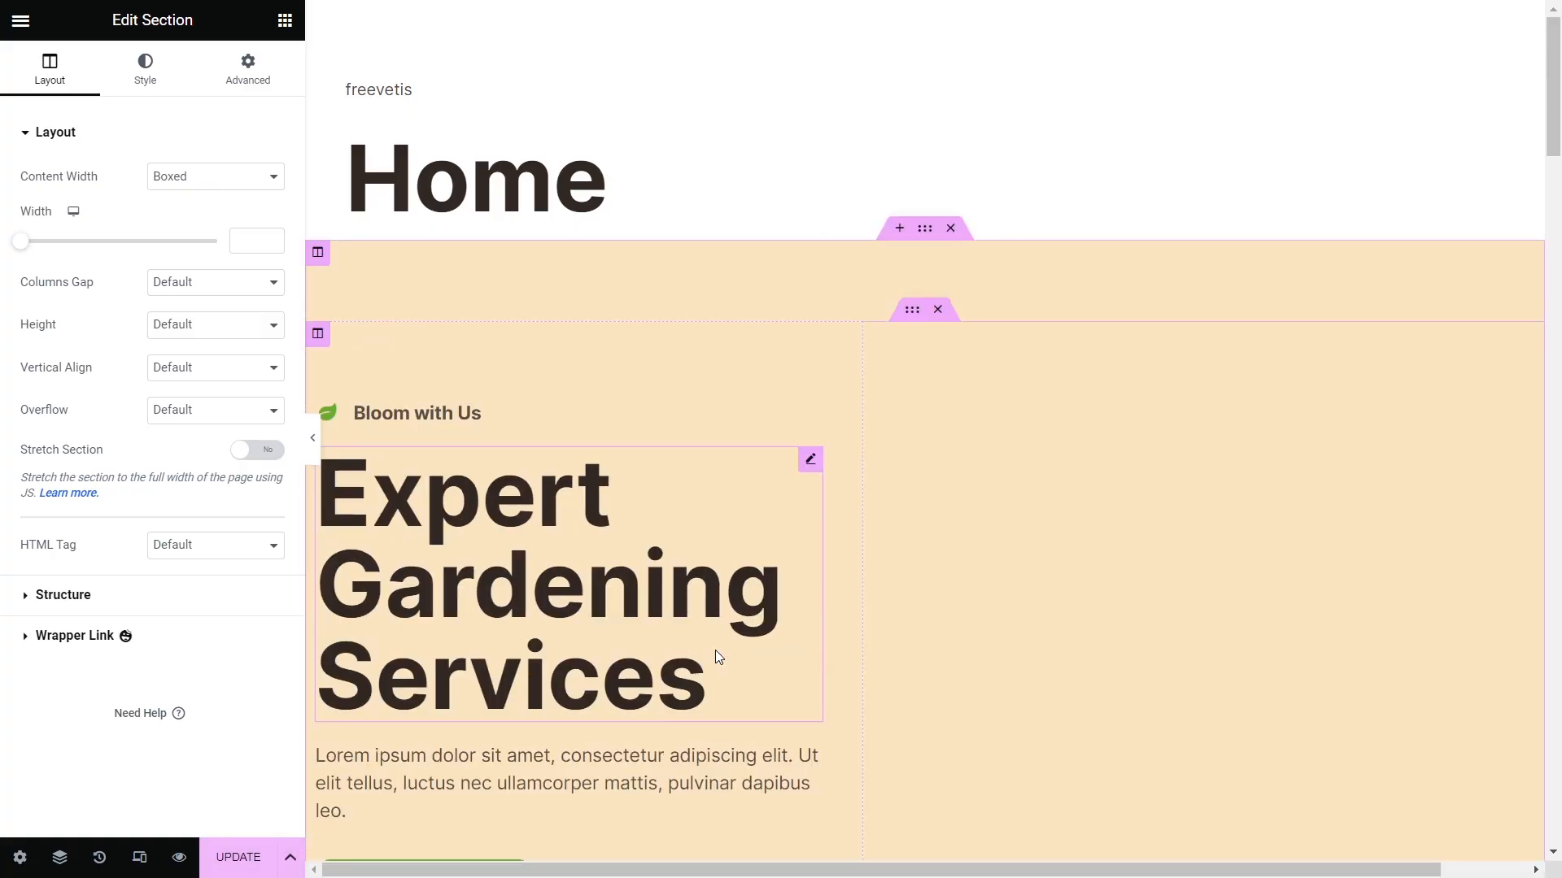
Step: Open the form of the empty MetForm widget under "Be the First to Know" for editing
scroll(715, 650, "down", 20)
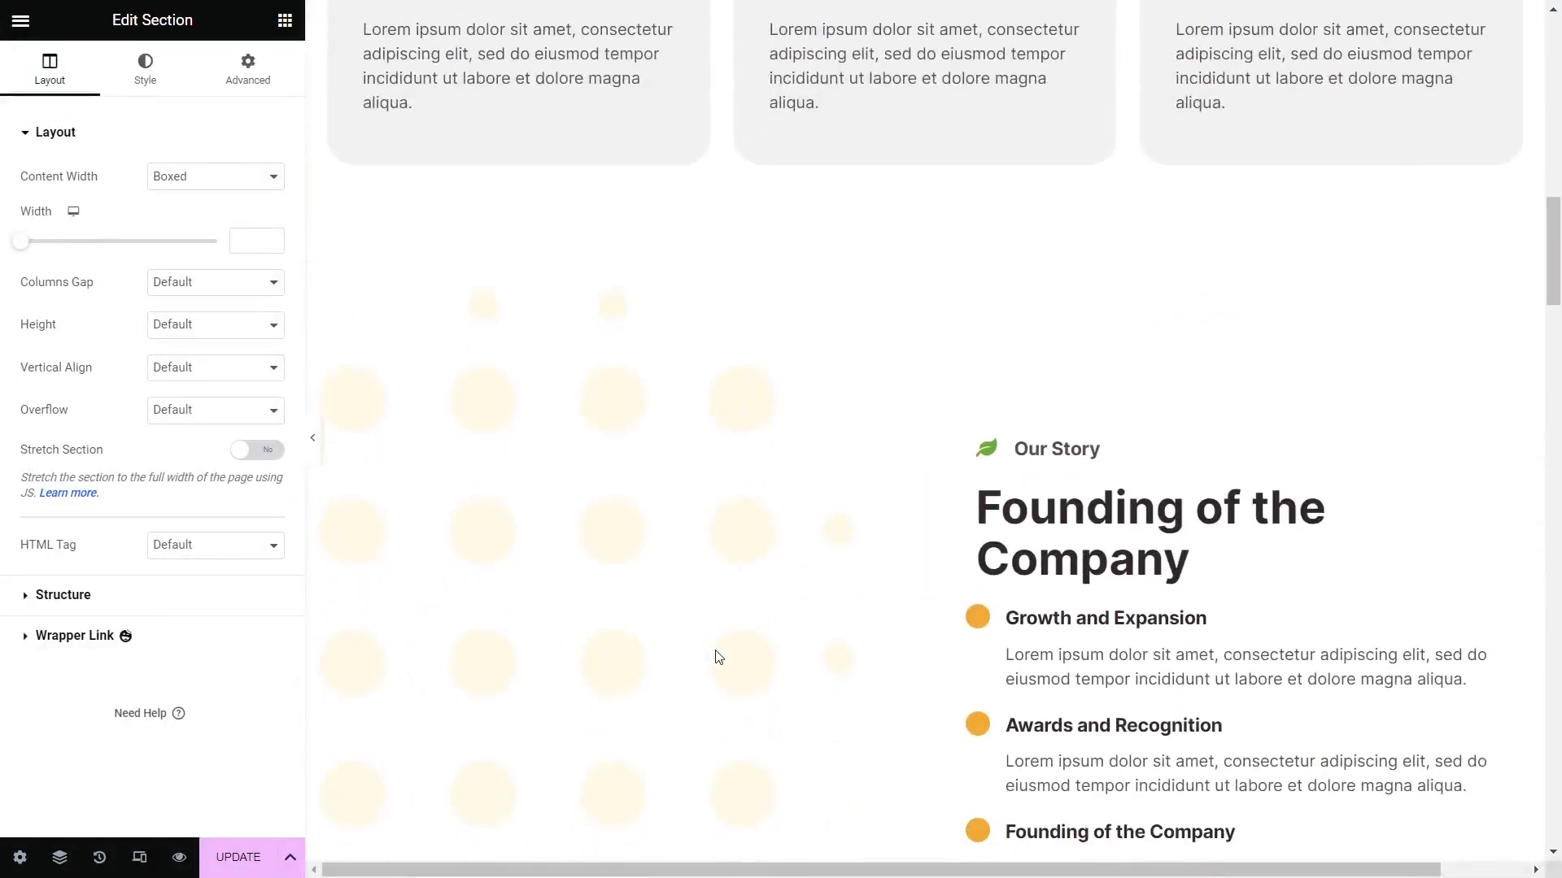
scroll(718, 657, "down", 10)
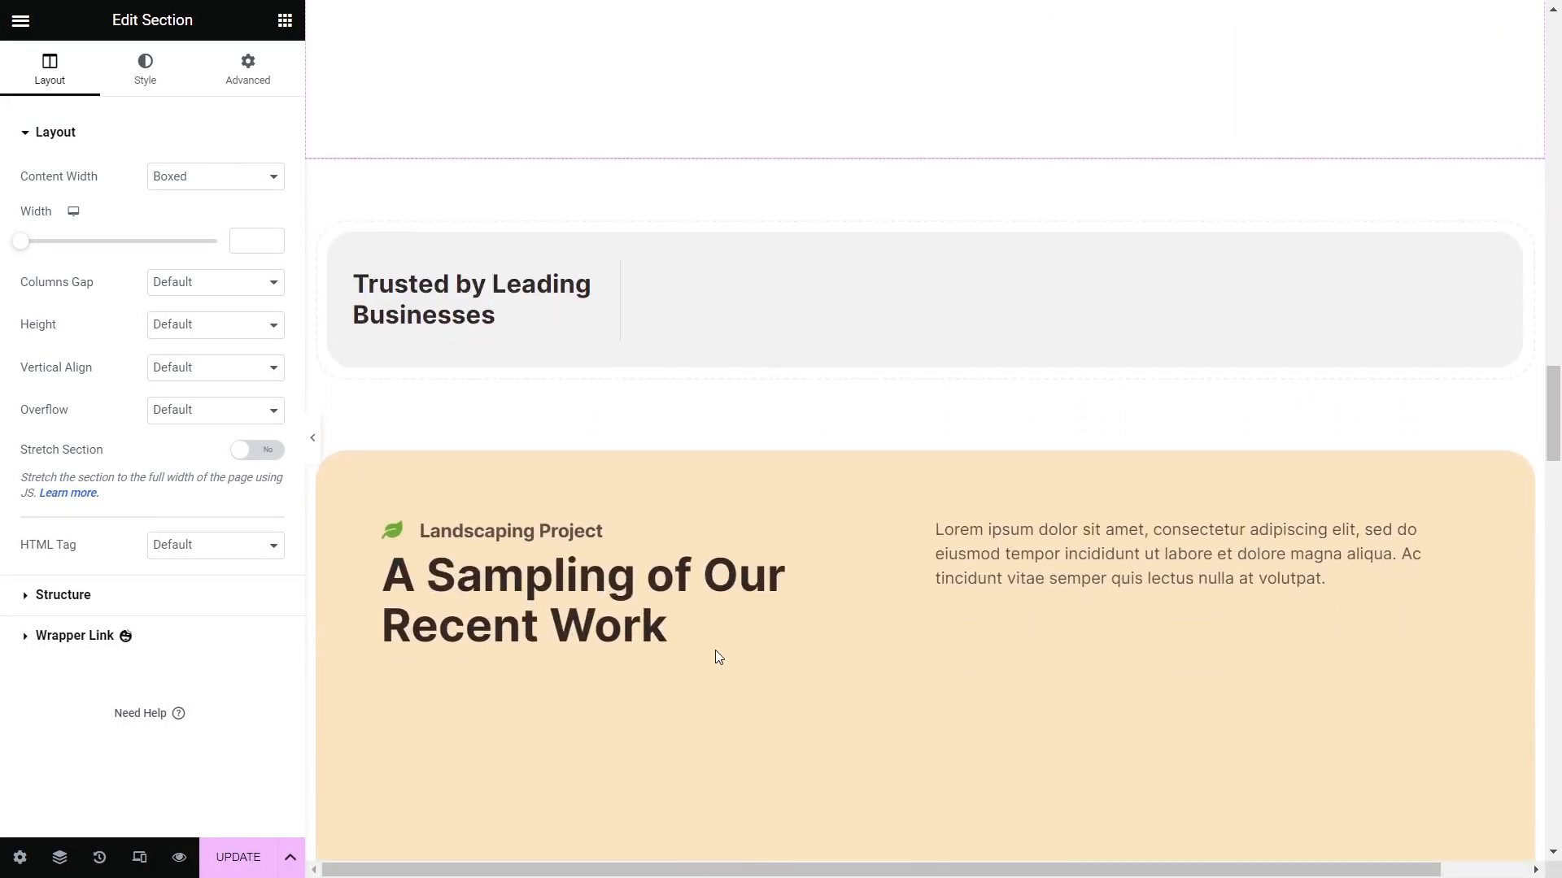
scroll(716, 651, "down", 15)
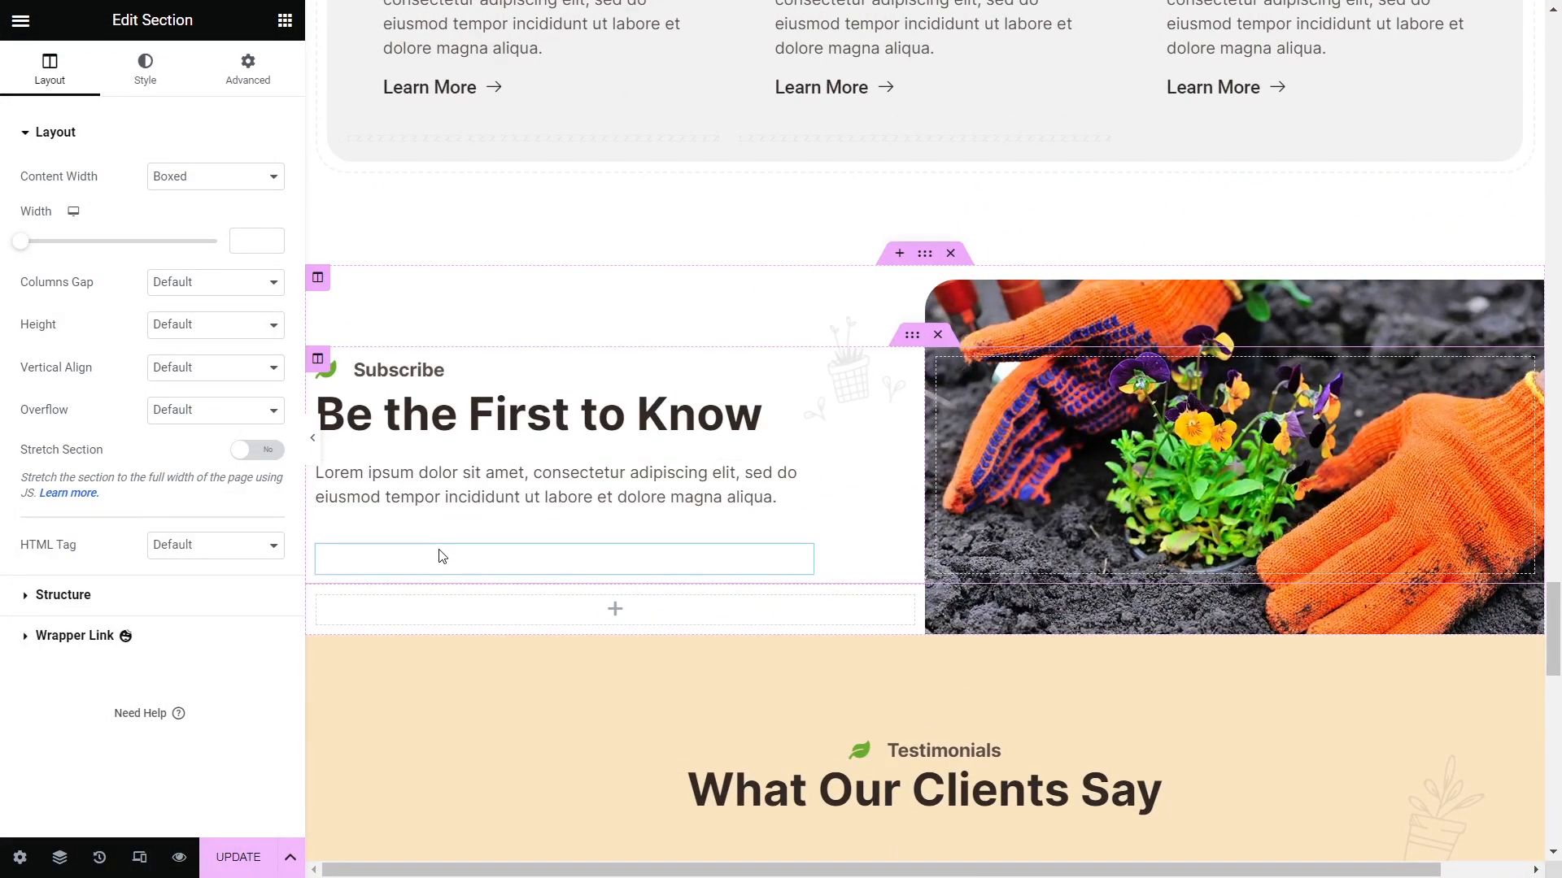
left_click(679, 569)
left_click(87, 231)
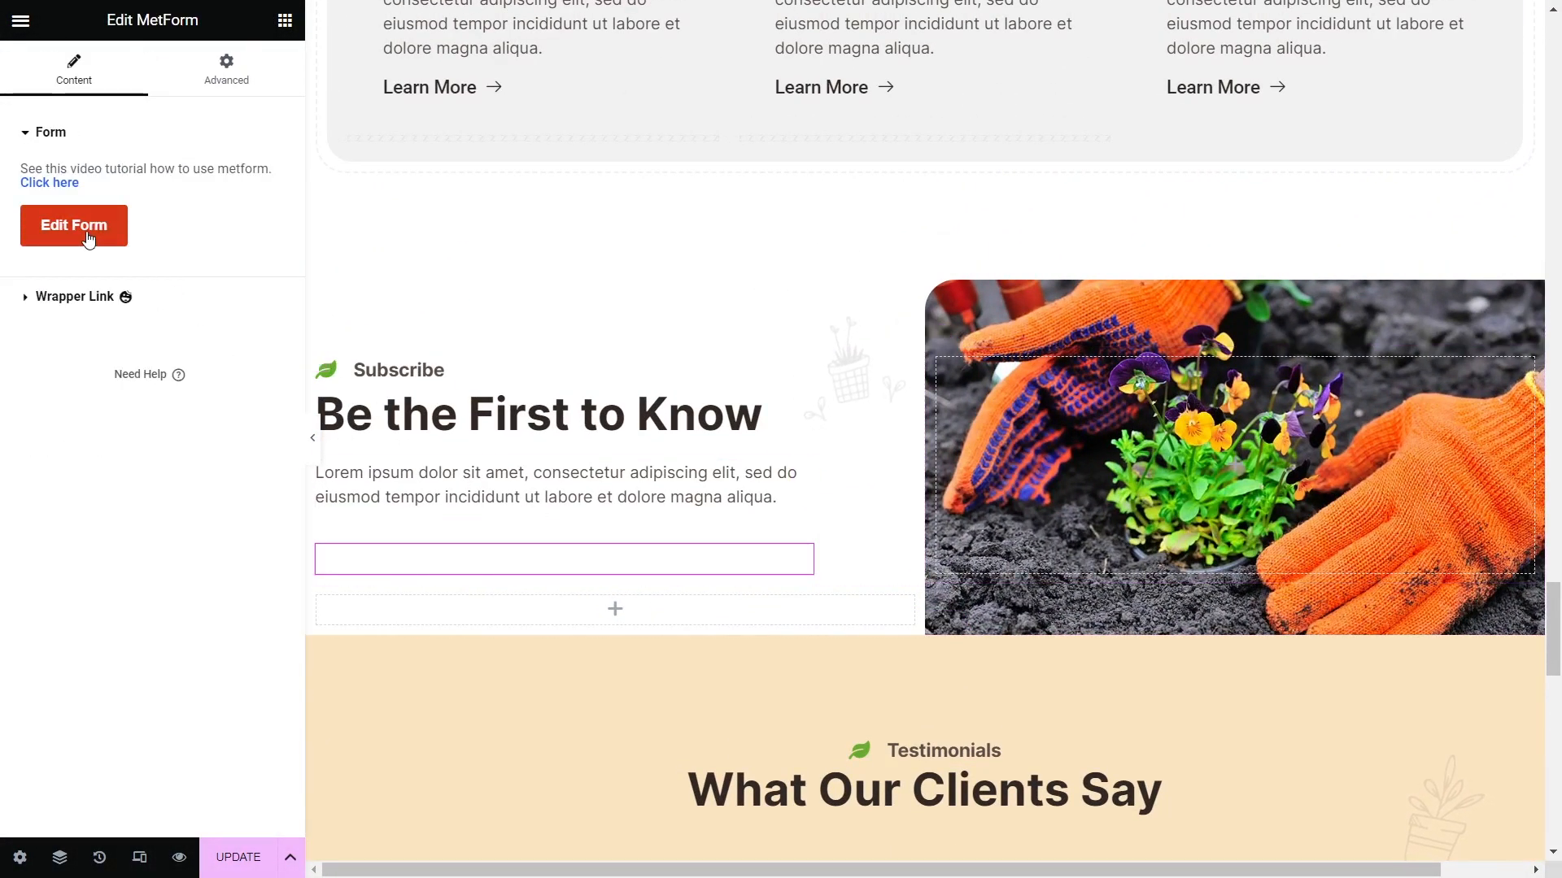
left_click(823, 104)
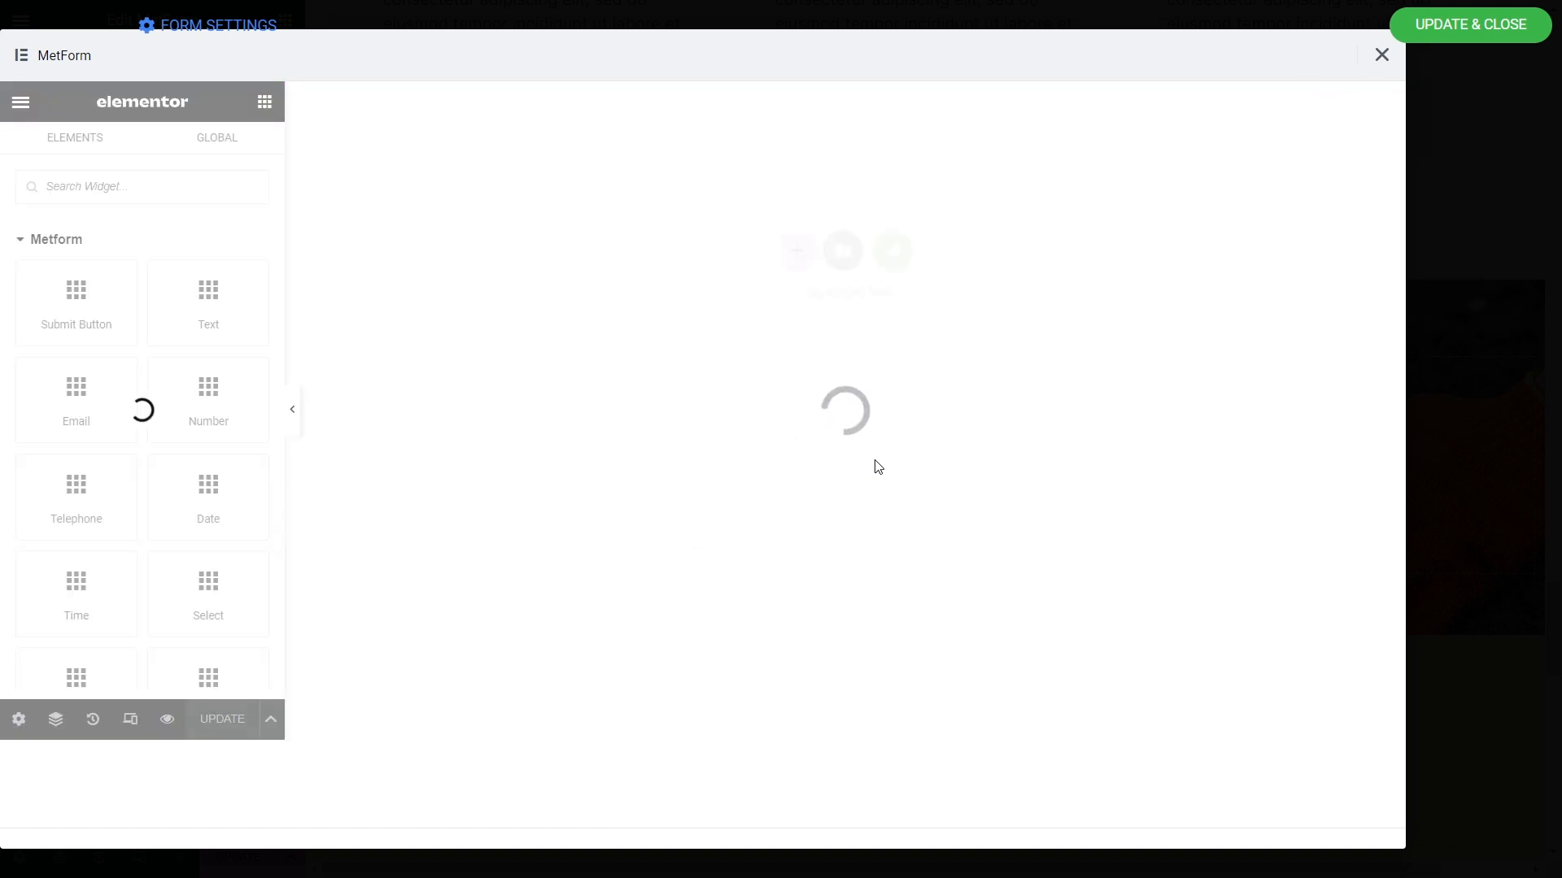
Step: Insert the kit's email subscribe form template into the MetForm form, then update and close it
left_click(869, 251)
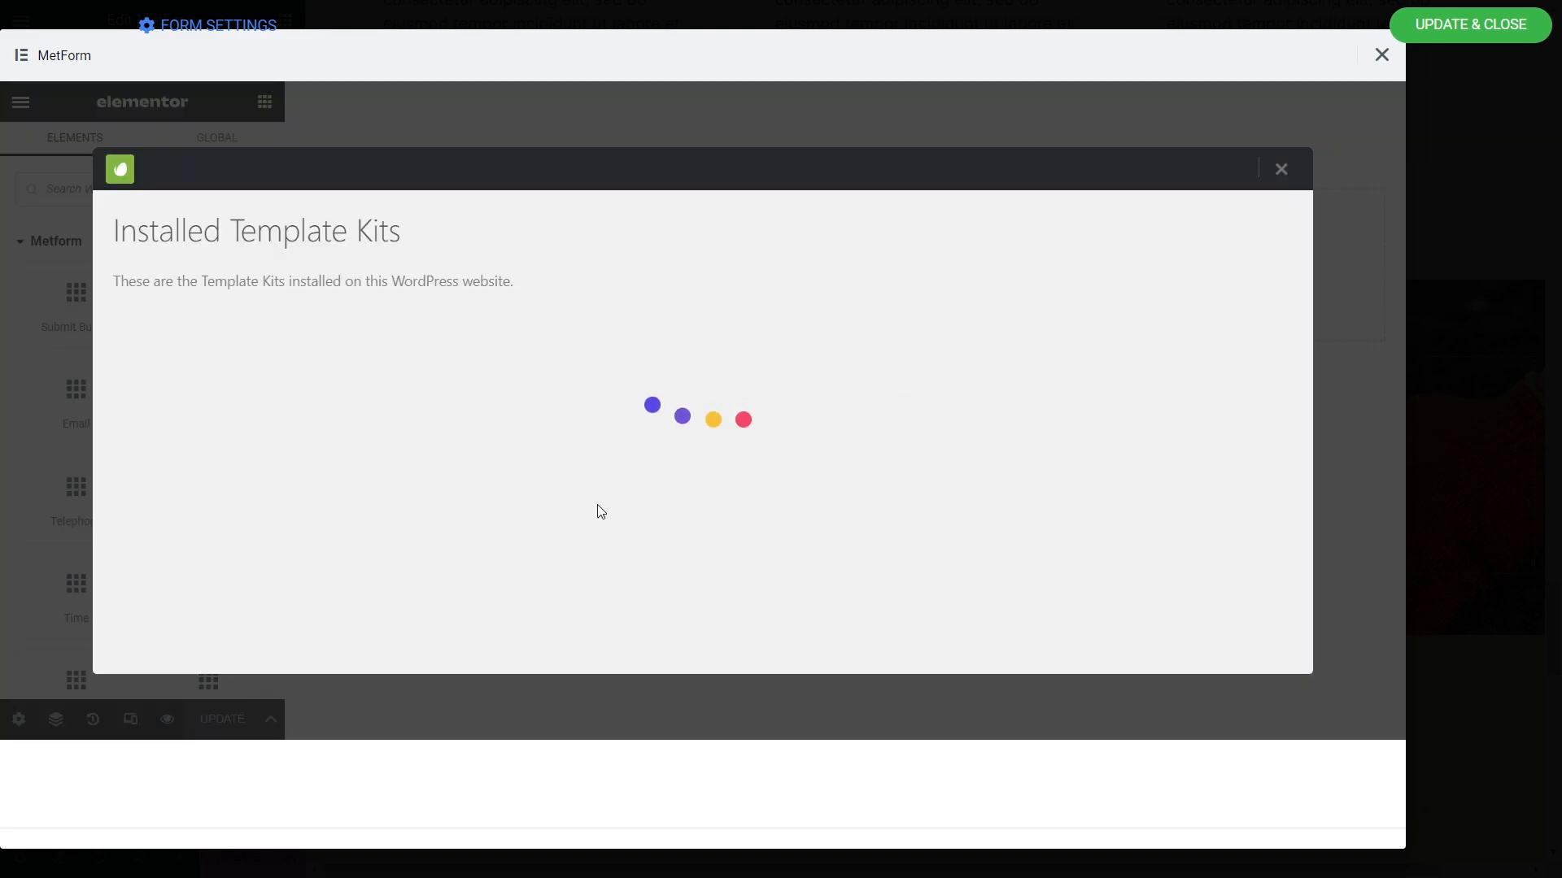
left_click(306, 537)
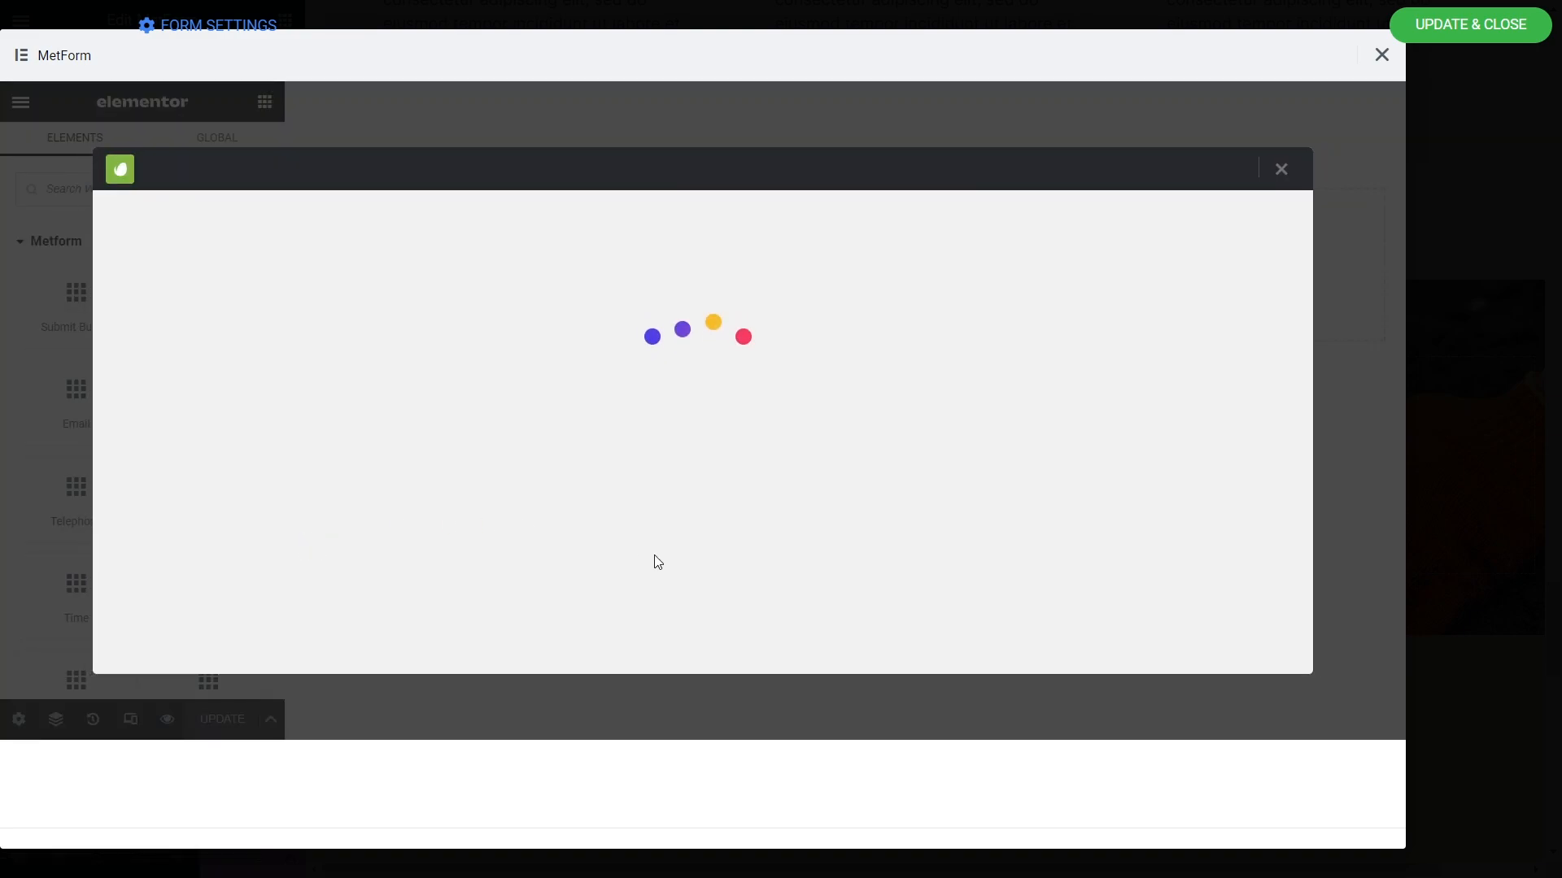
scroll(658, 561, "down", 10)
scroll(1015, 603, "up", 2)
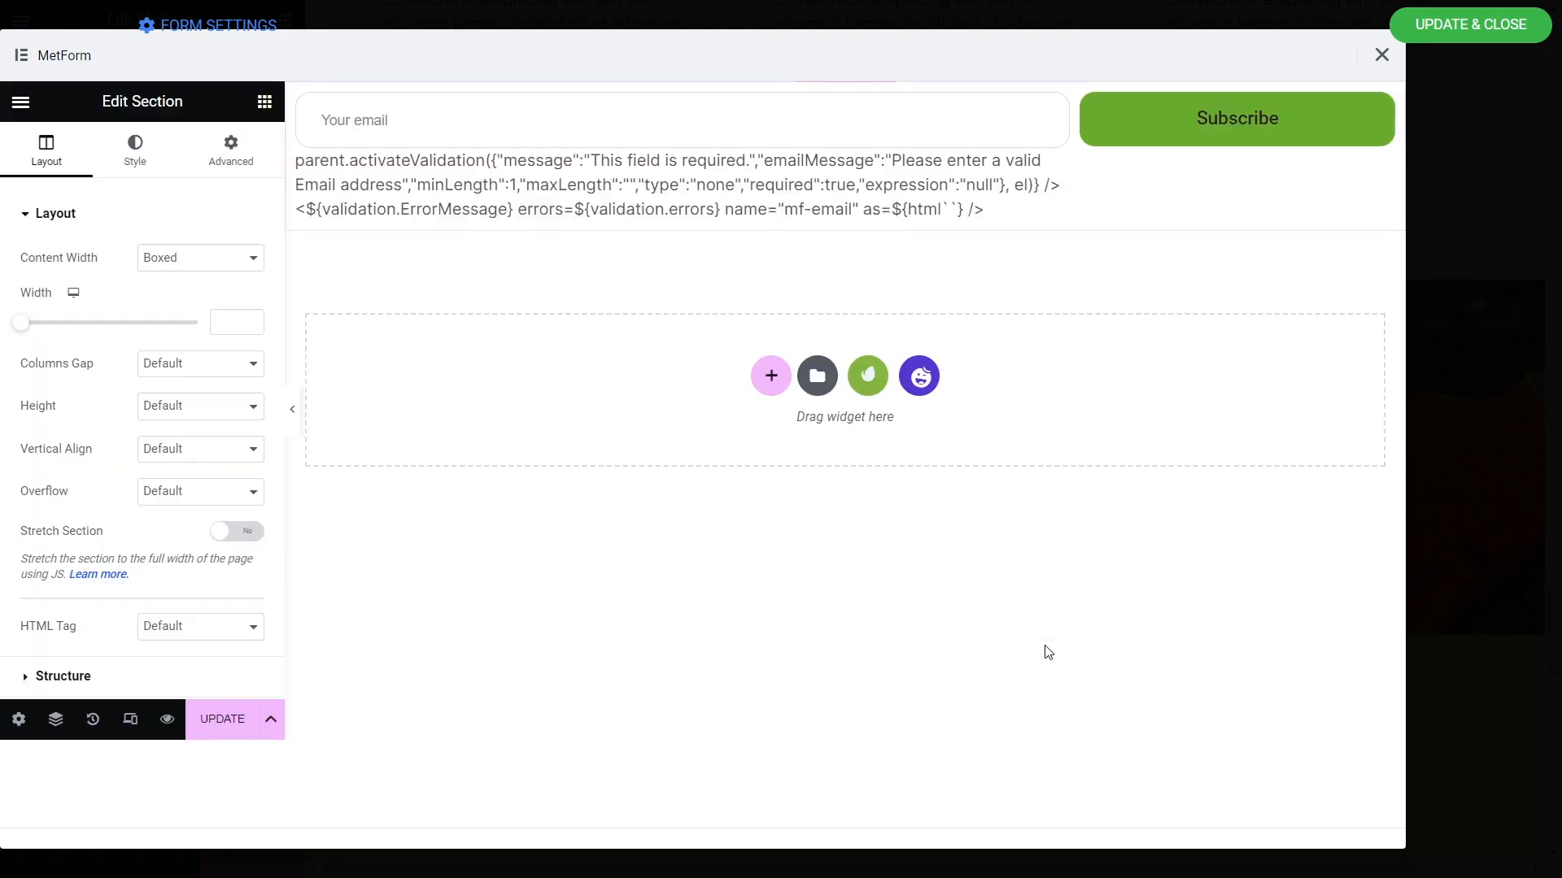
left_click(222, 720)
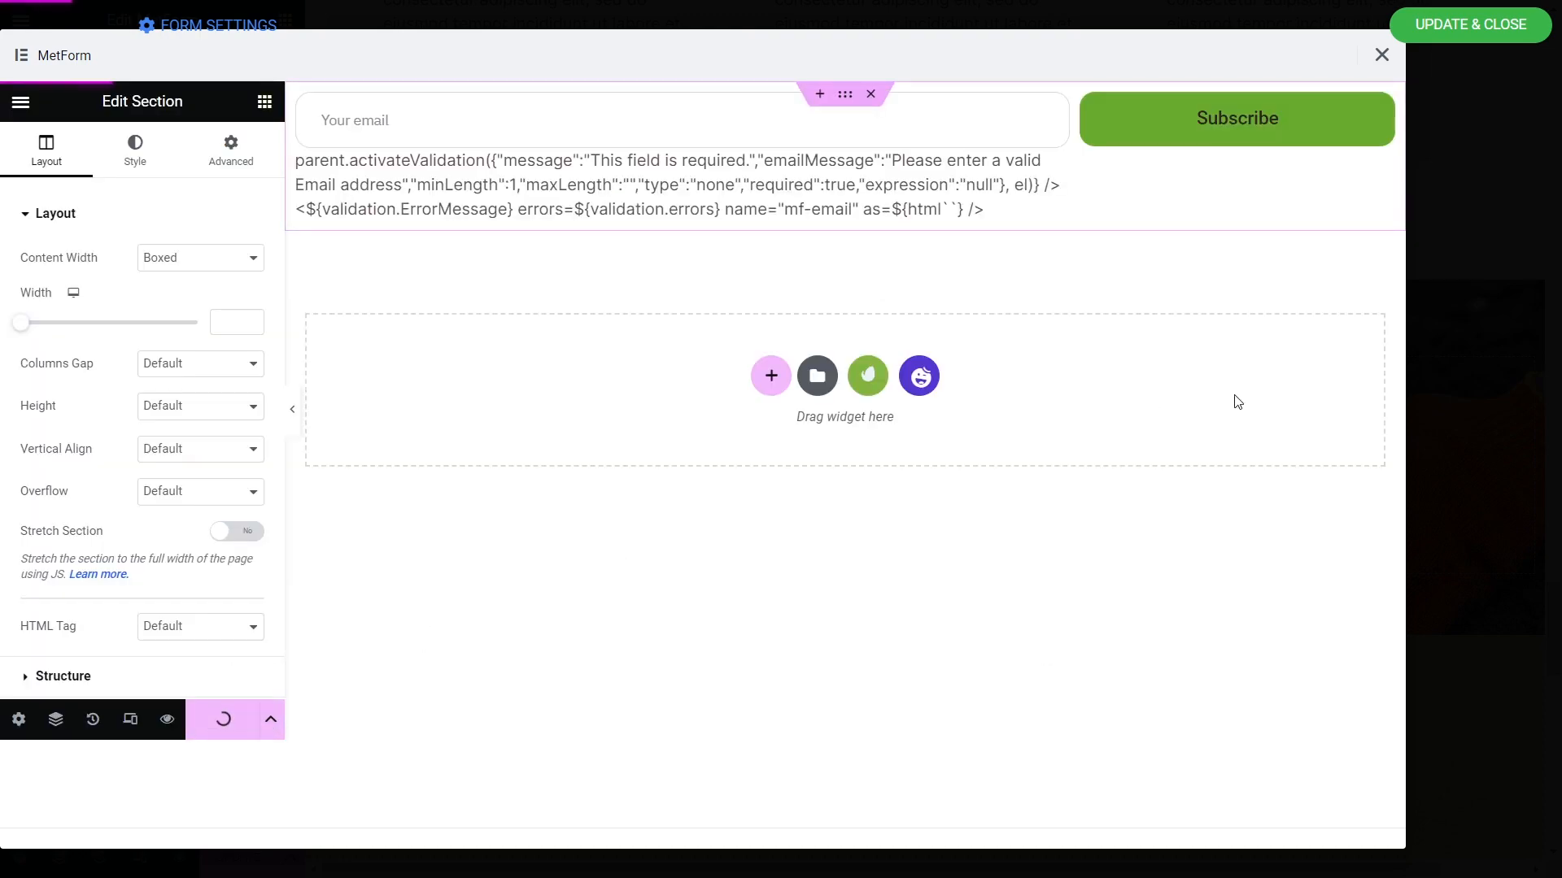
left_click(1459, 26)
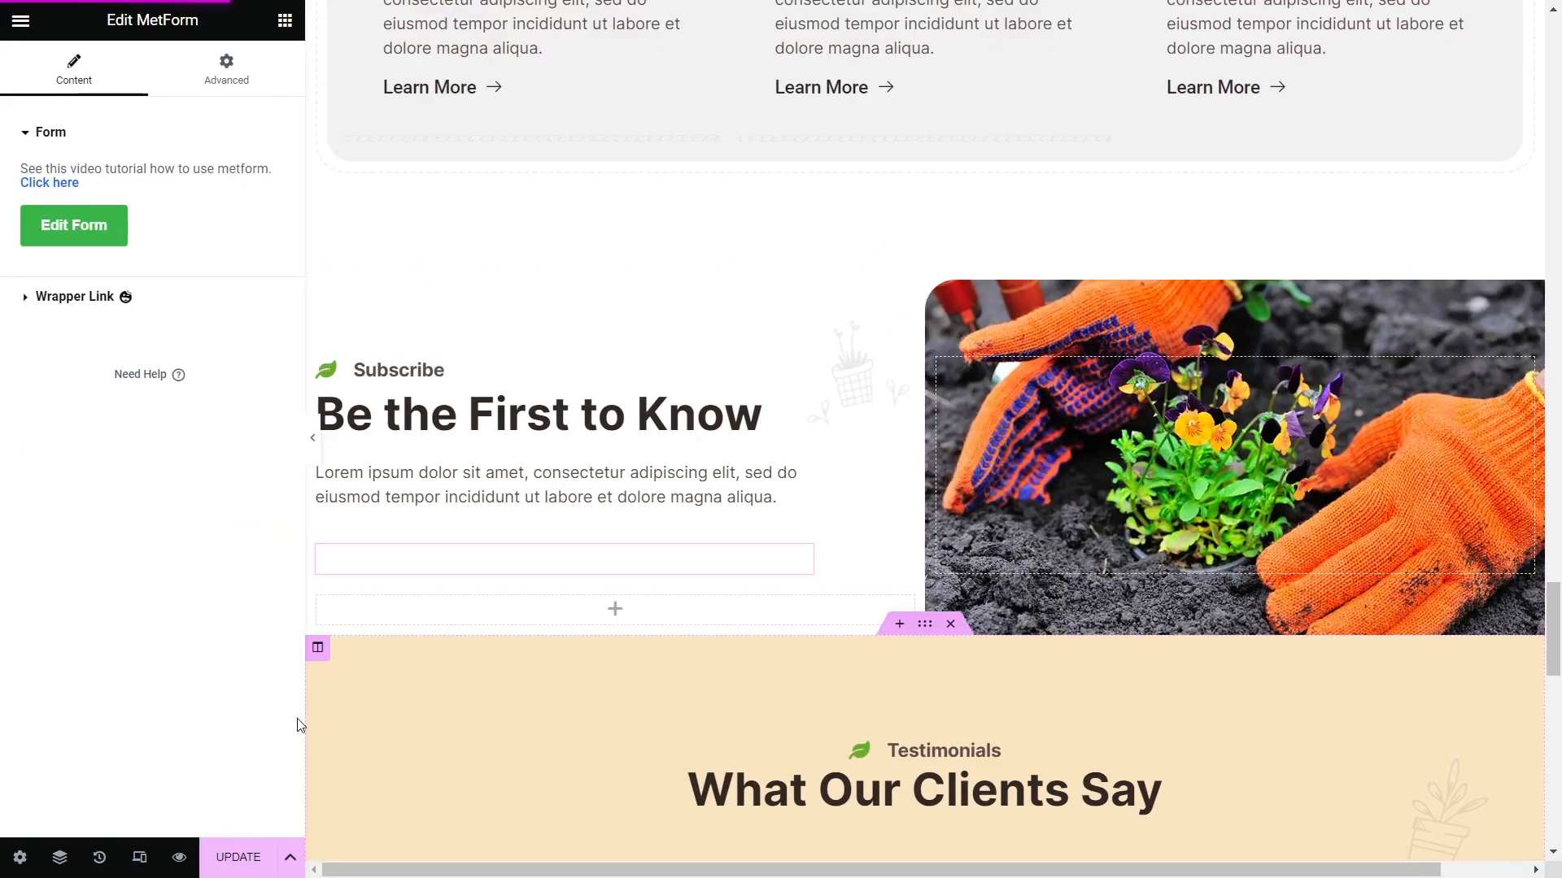
Step: Turn on Hide Title in the Home page's settings and update the page
left_click(18, 857)
left_click(260, 540)
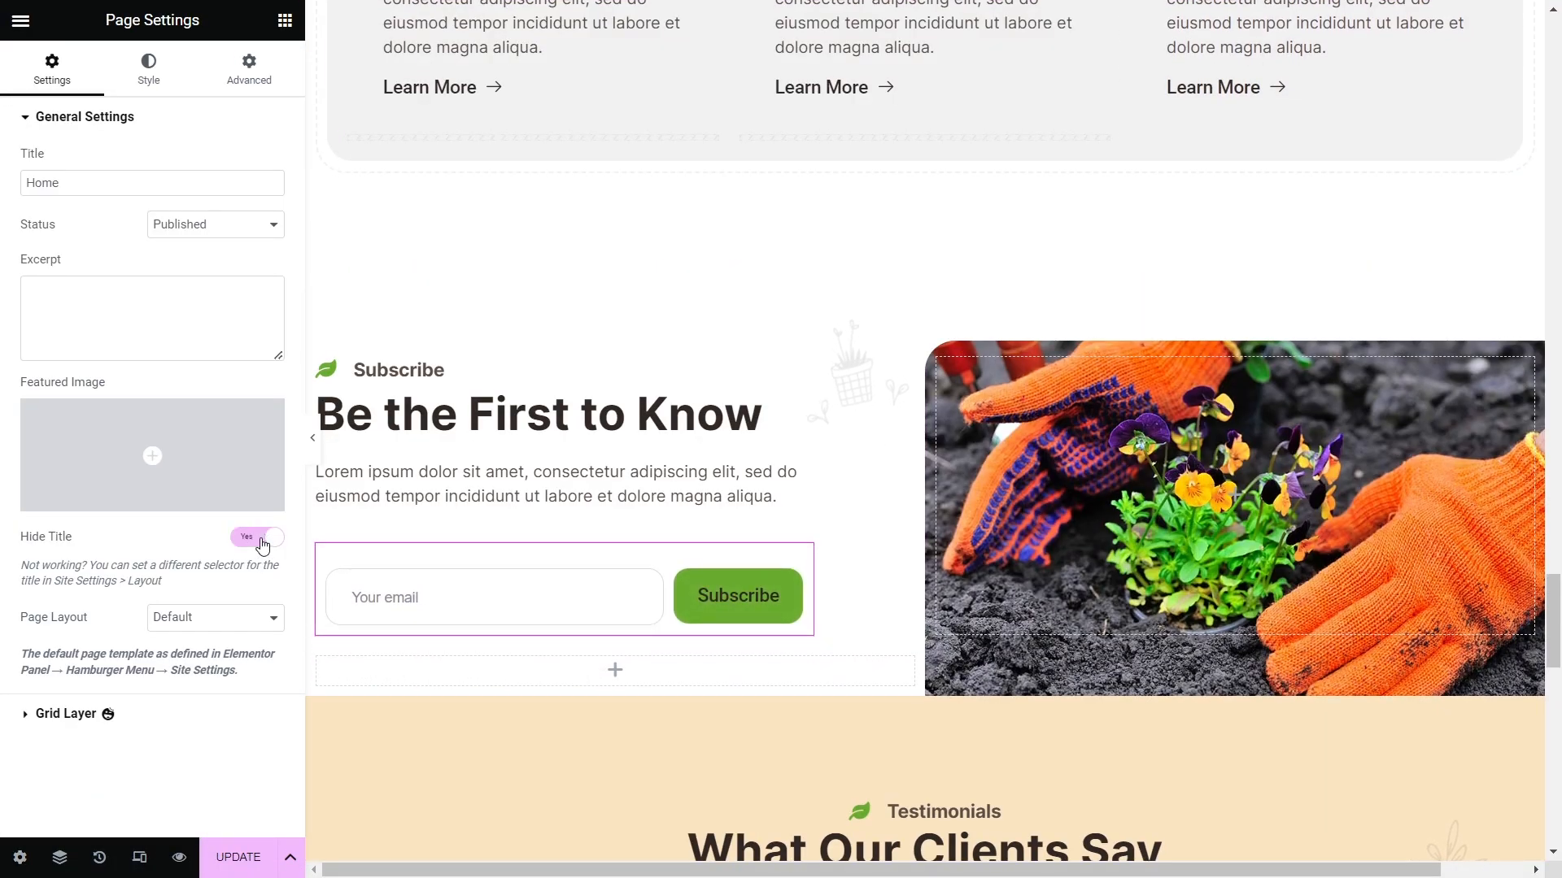
left_click(240, 859)
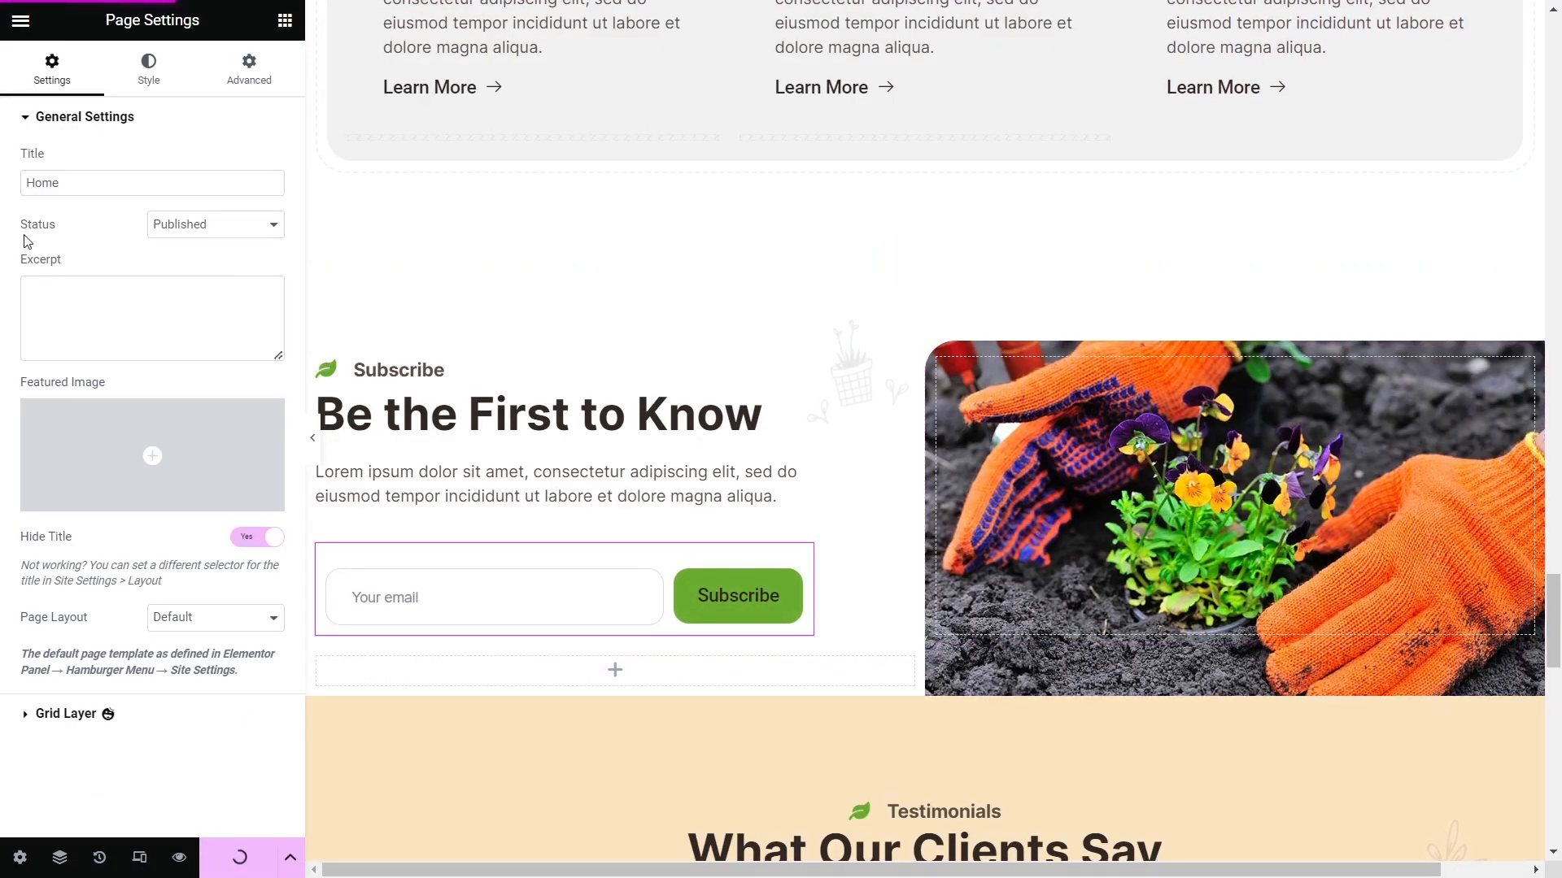
Step: Leave the Home page's editor and publish a new page titled Contact Us
left_click(20, 25)
left_click(80, 412)
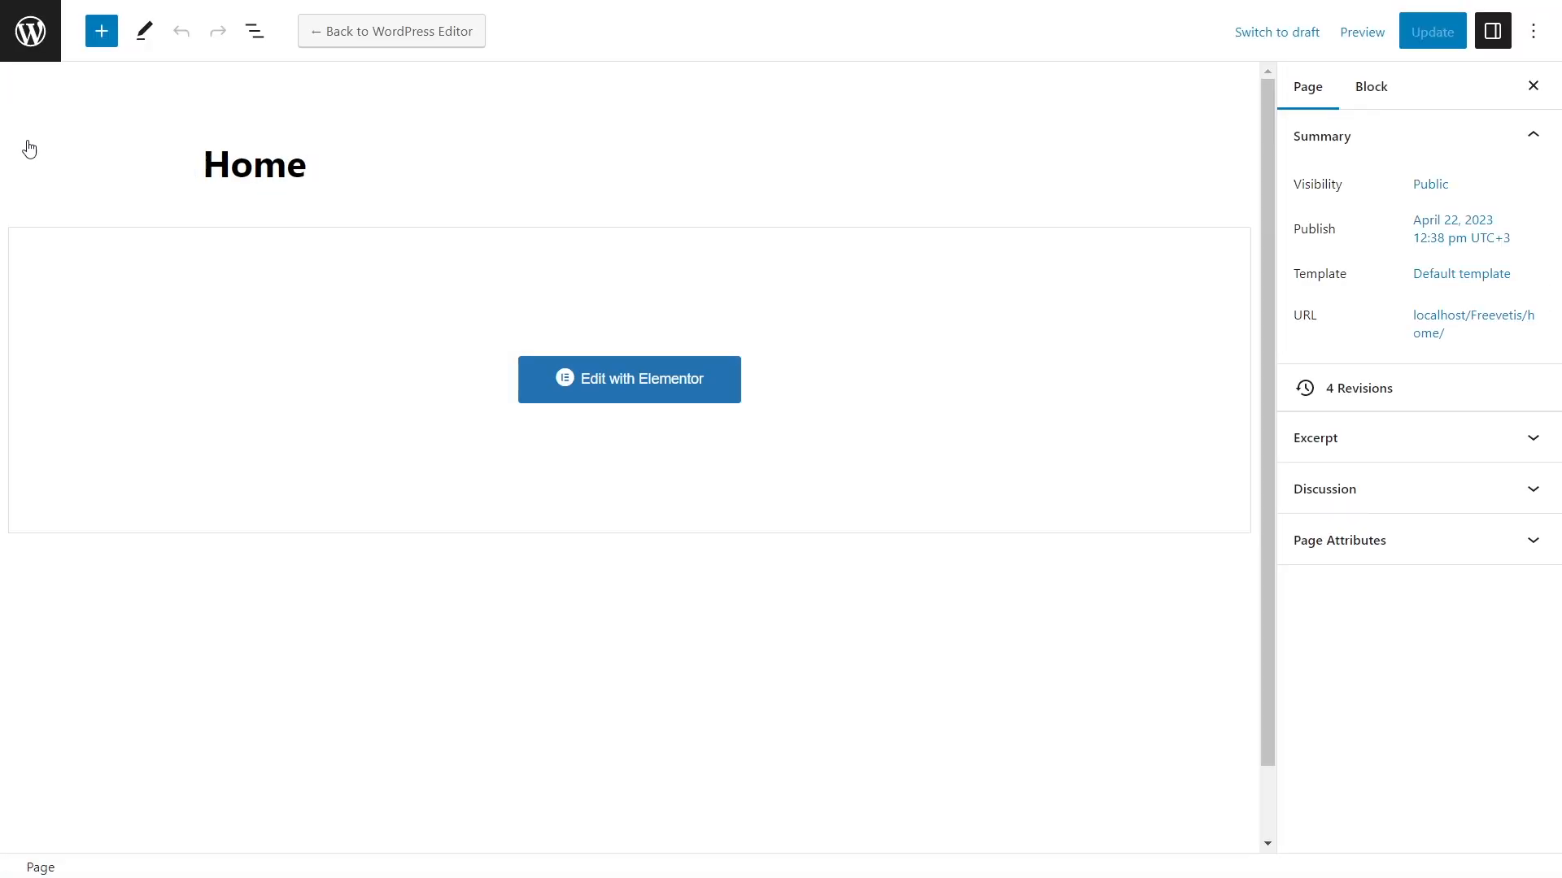
left_click(30, 34)
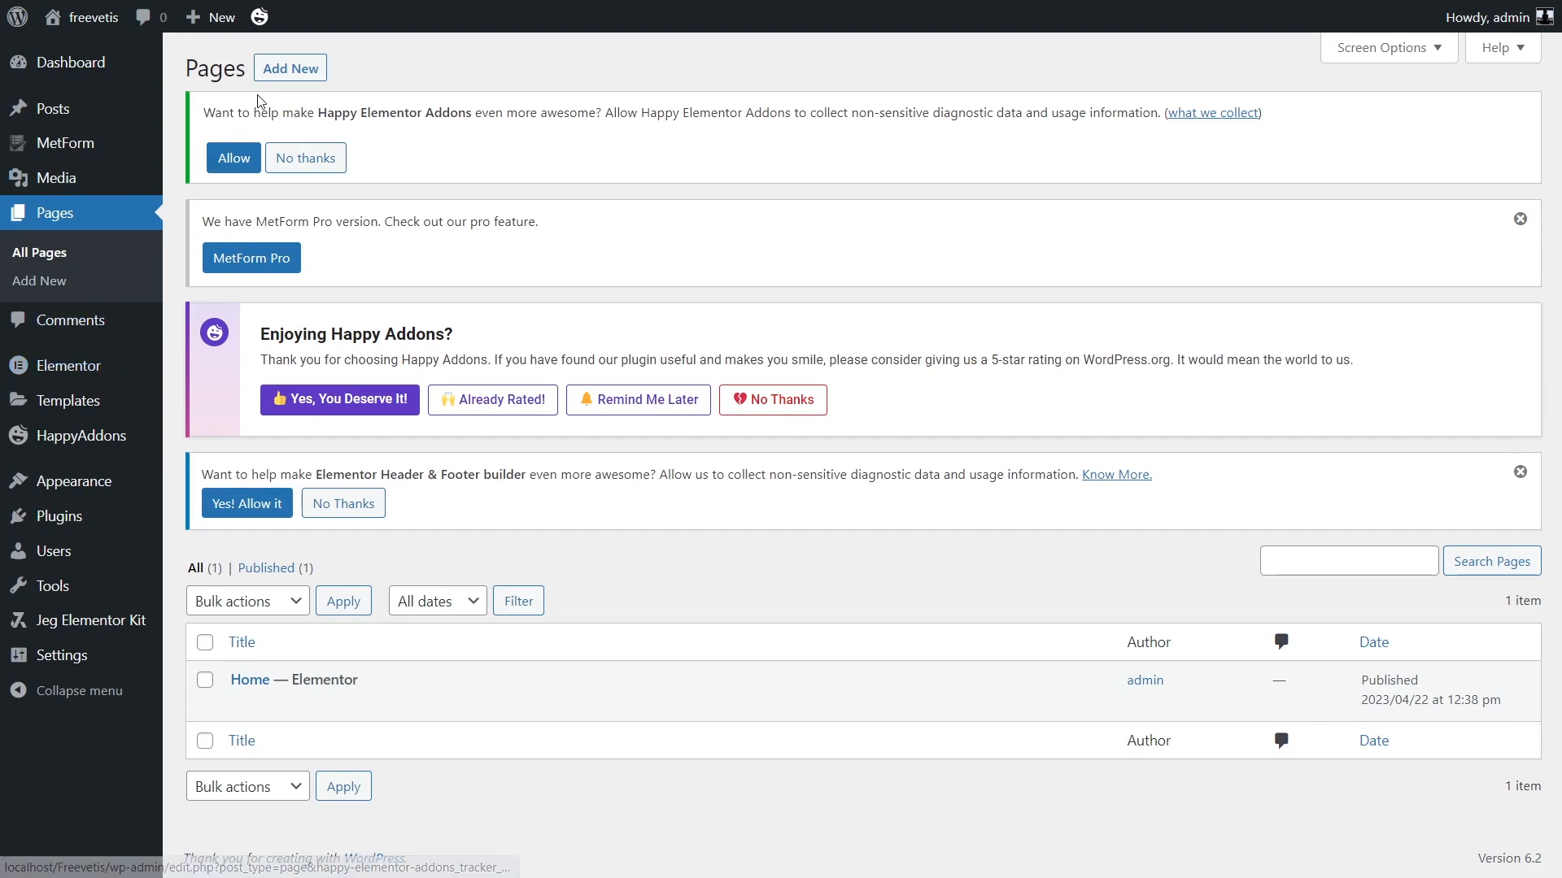
left_click(285, 70)
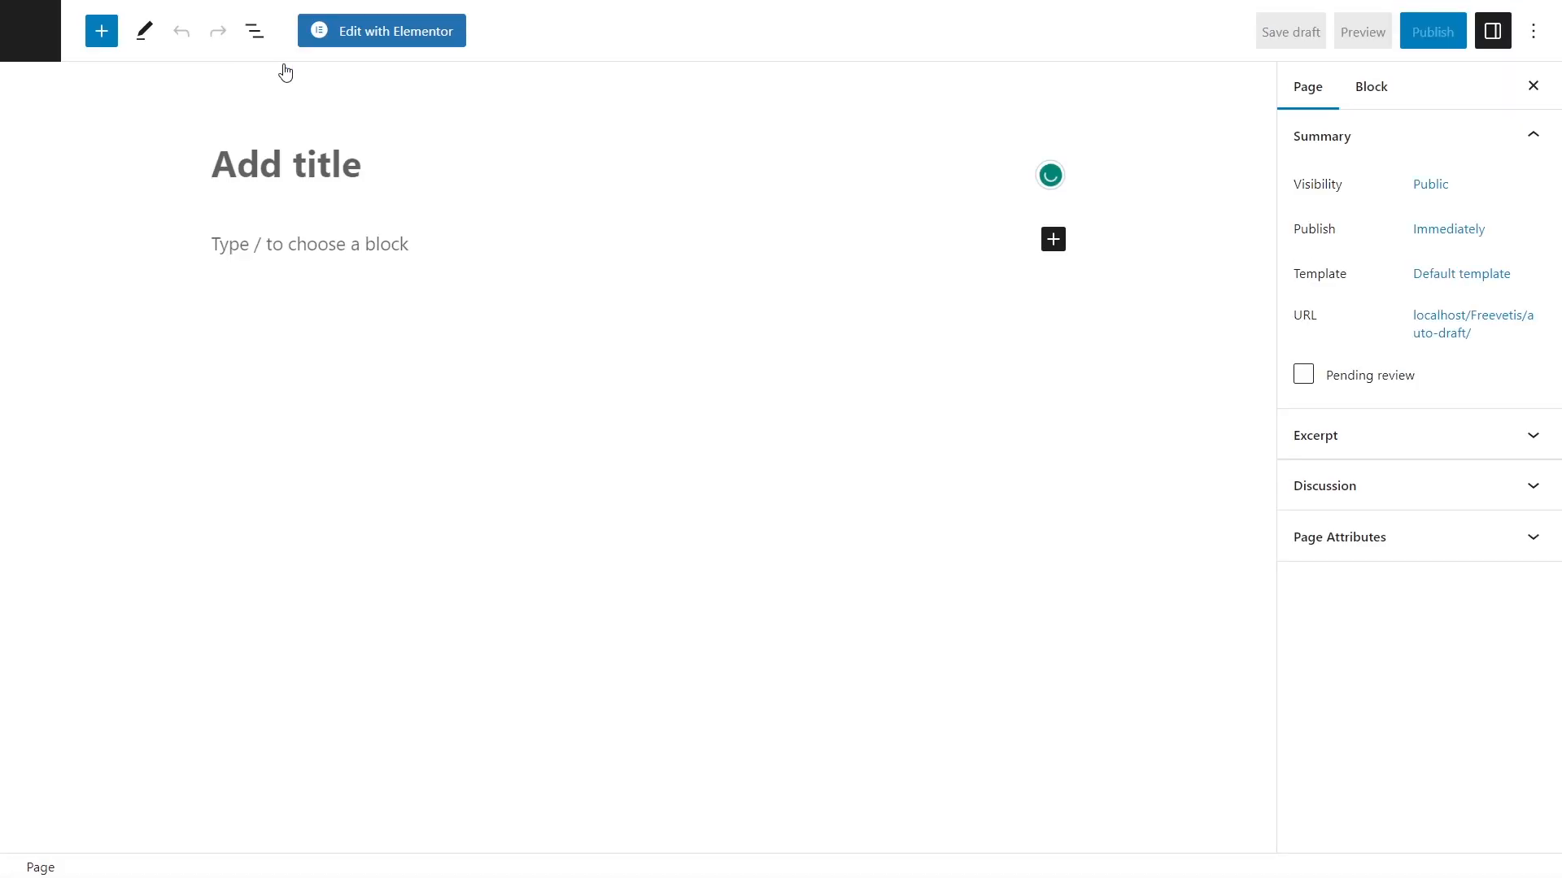
type("Contact Us")
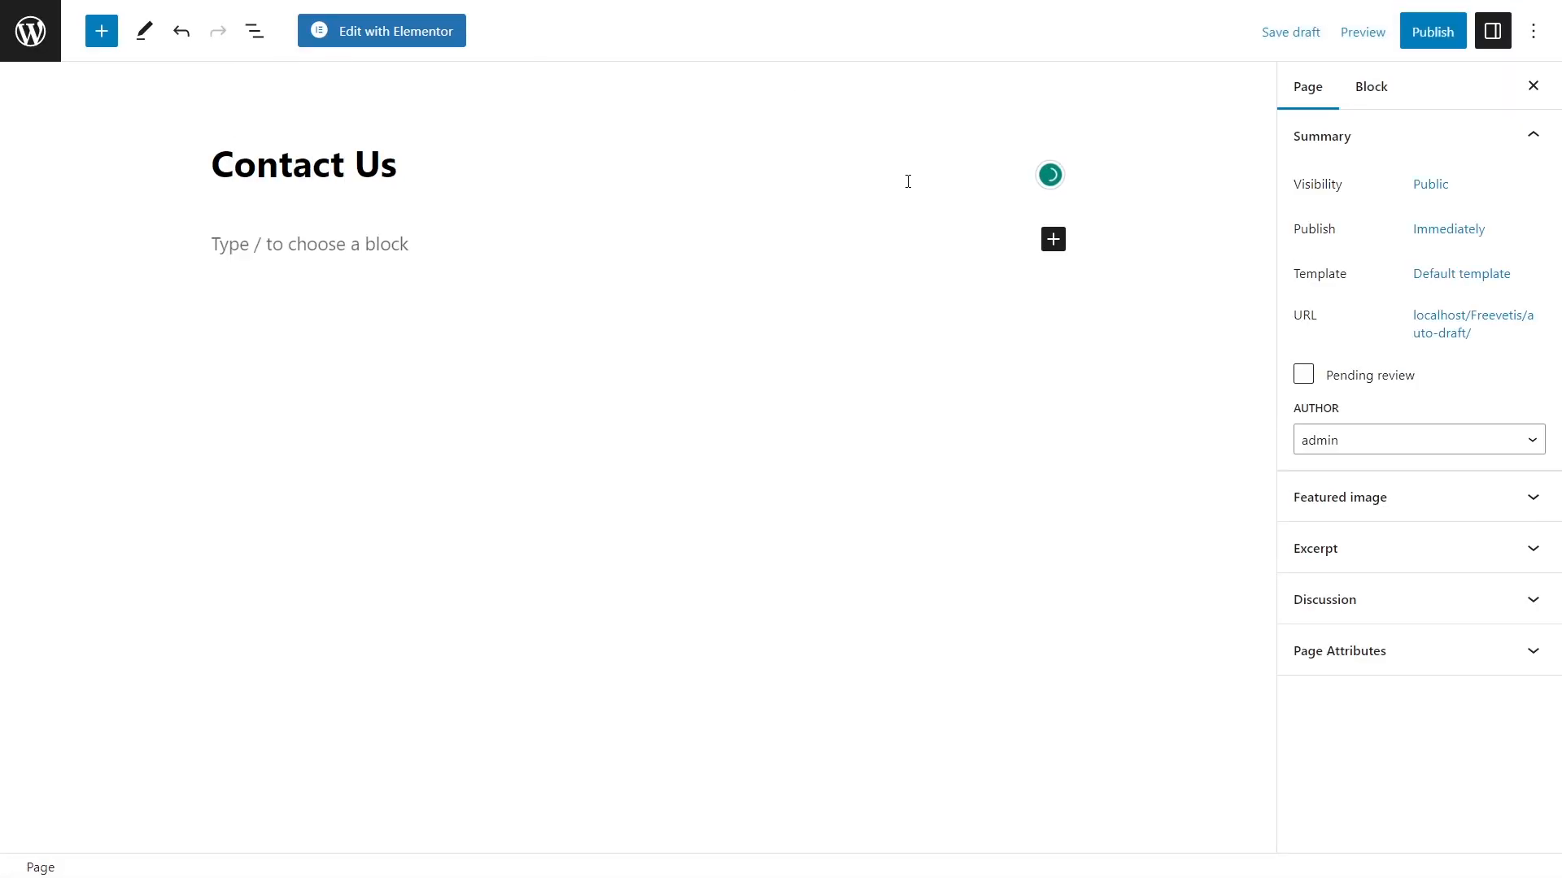
left_click(1449, 33)
left_click(1350, 34)
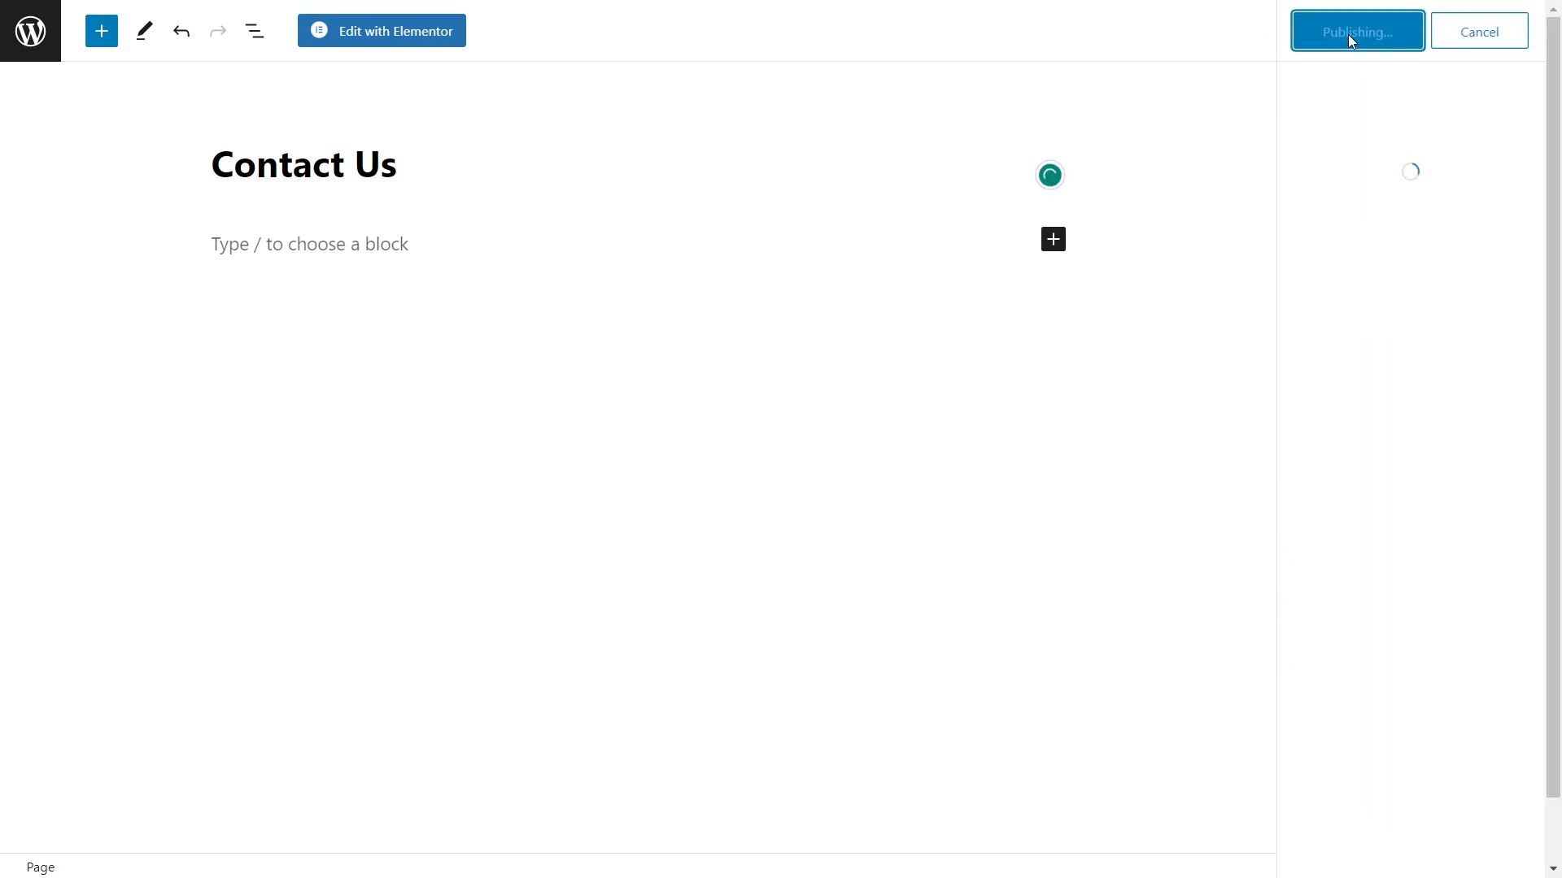
Step: Edit the Contact Us page with Elementor and insert the Contact template from the Greeneryfil kit
left_click(394, 33)
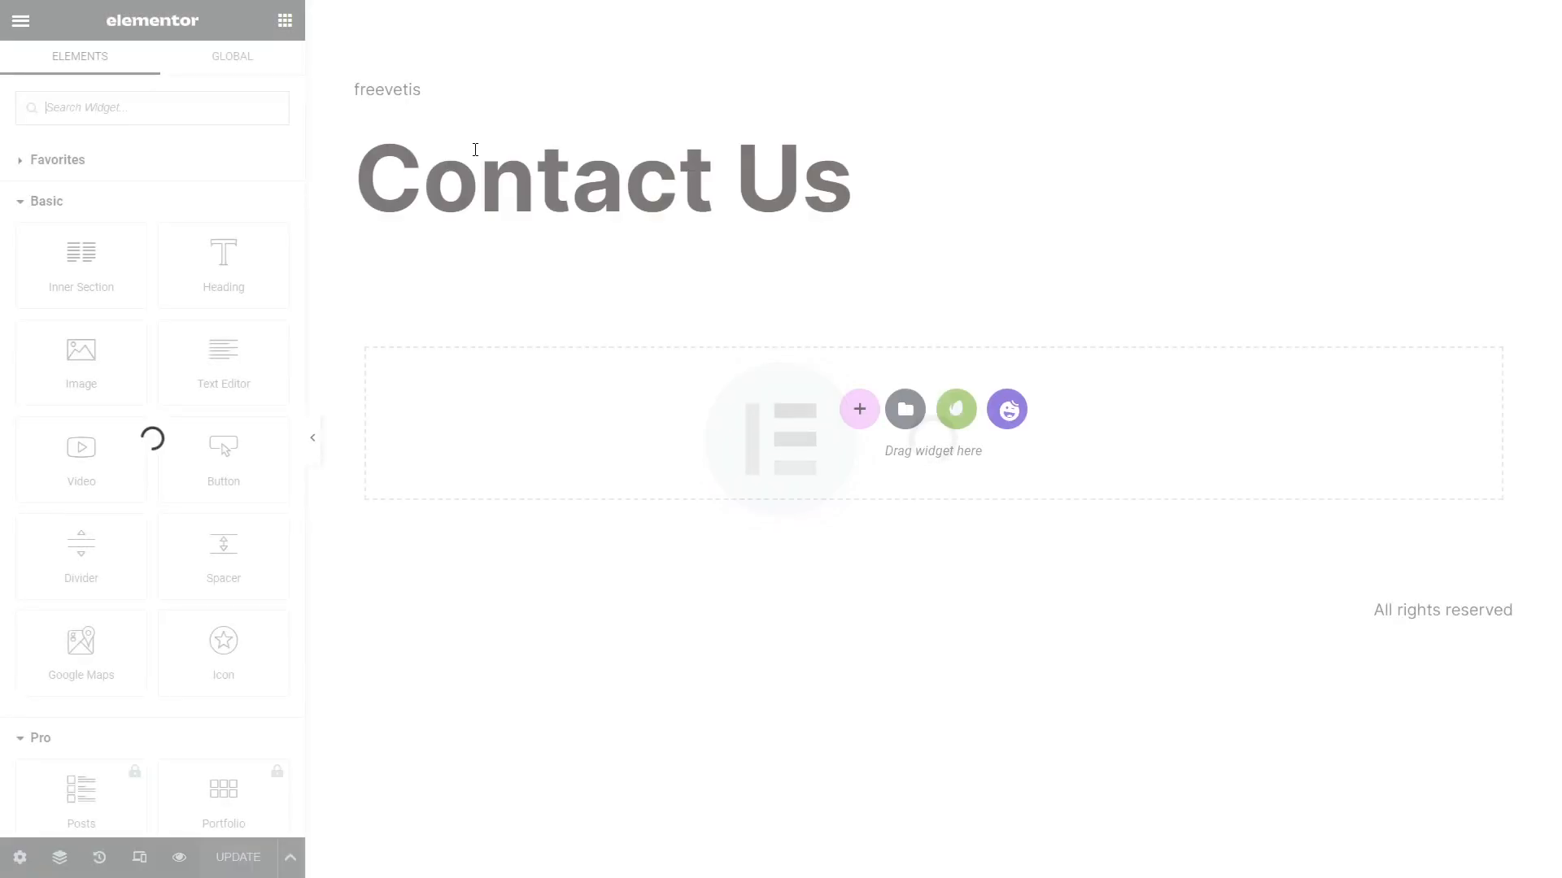
left_click(953, 408)
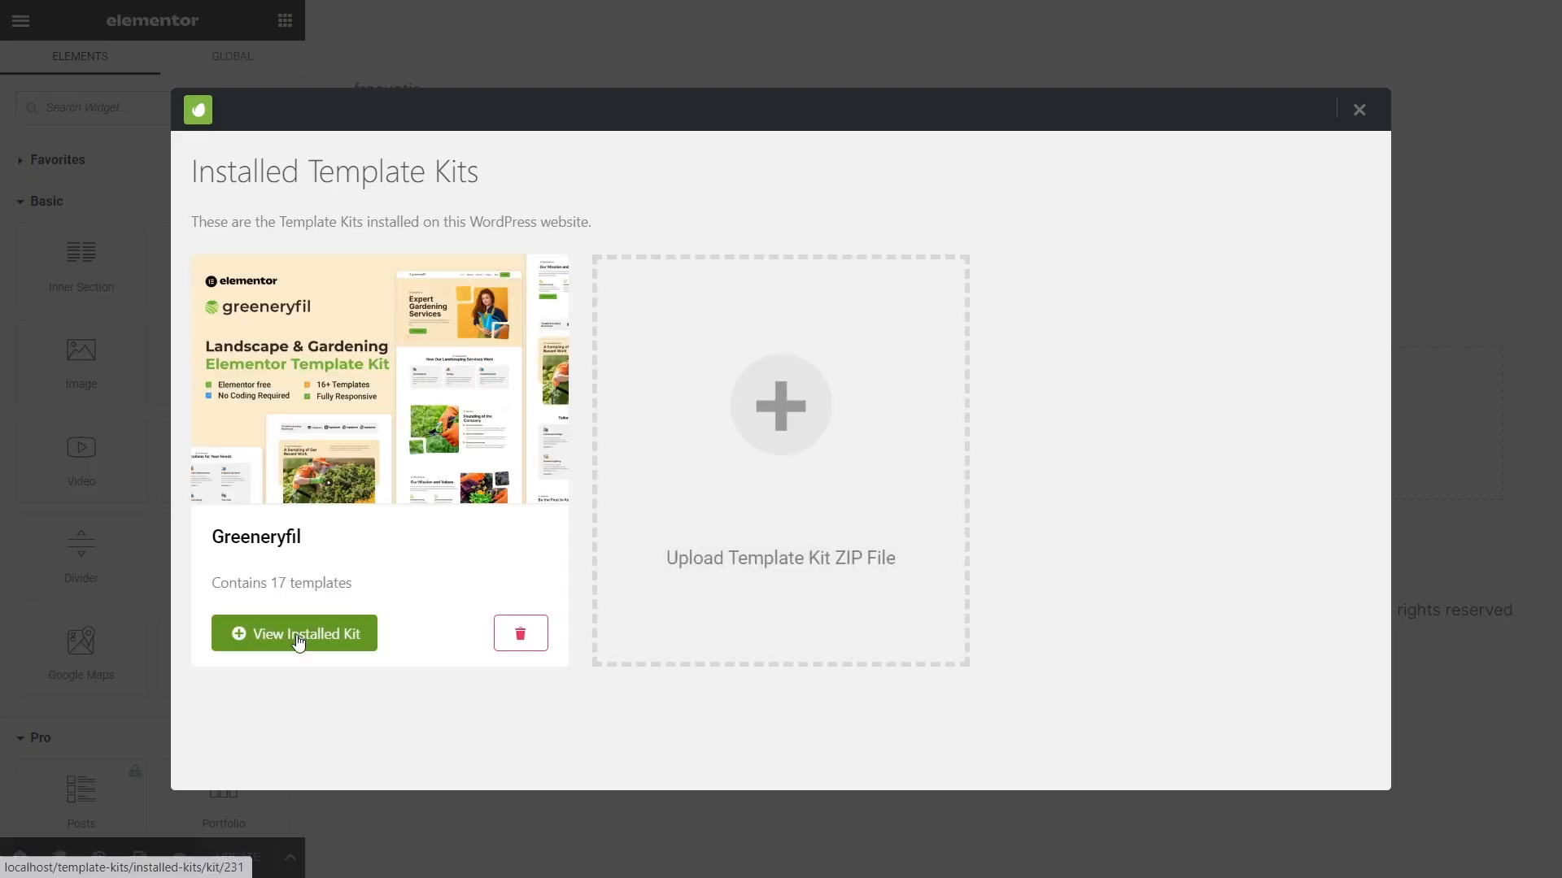
left_click(306, 636)
scroll(775, 523, "down", 7)
scroll(775, 523, "down", 9)
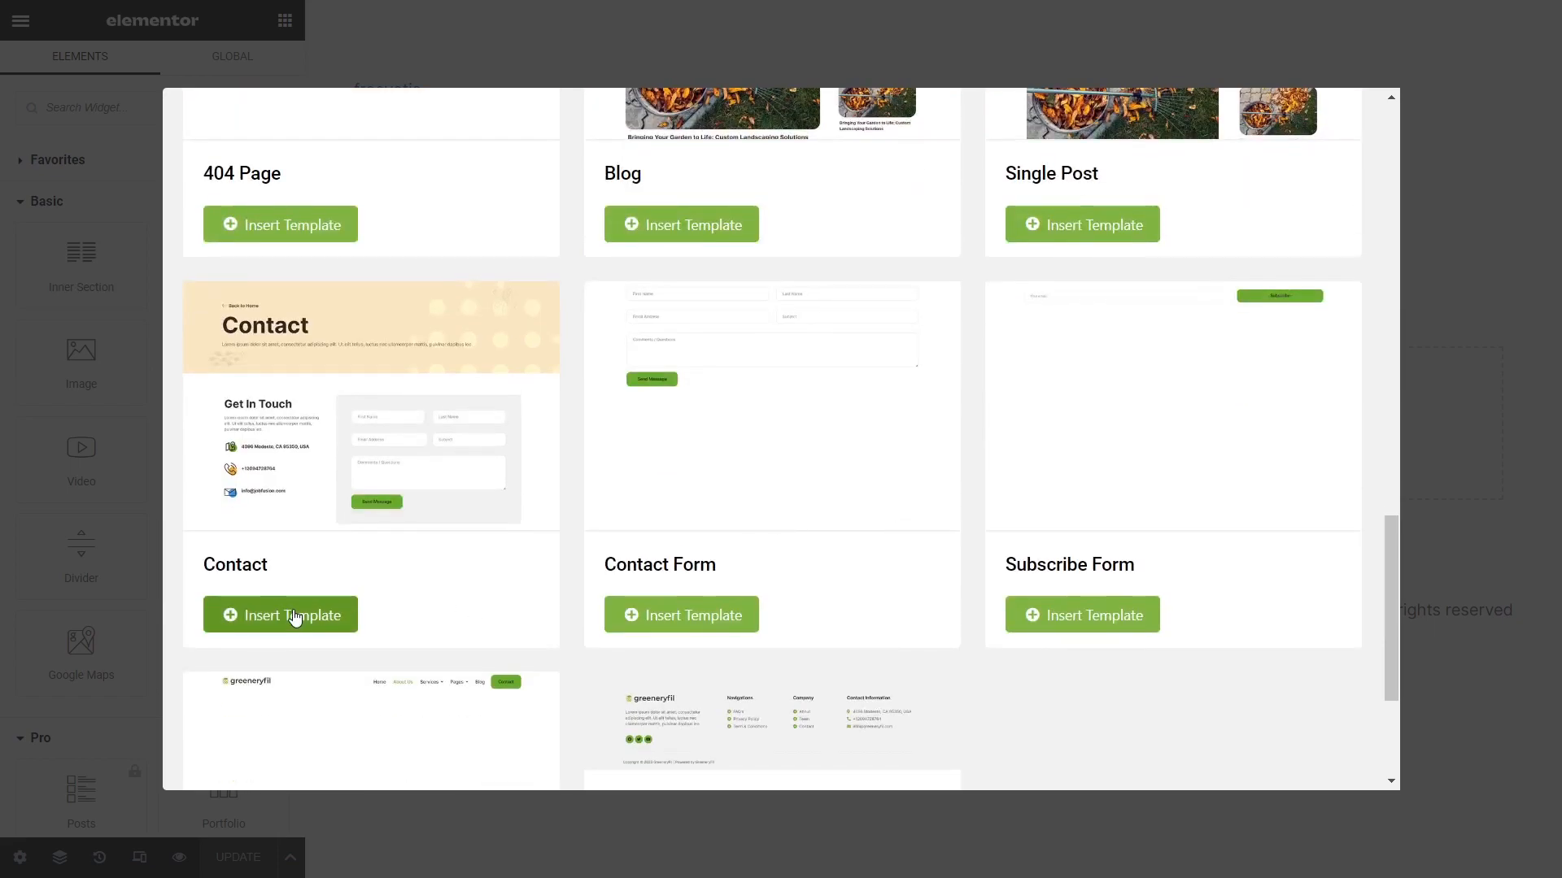
left_click(294, 618)
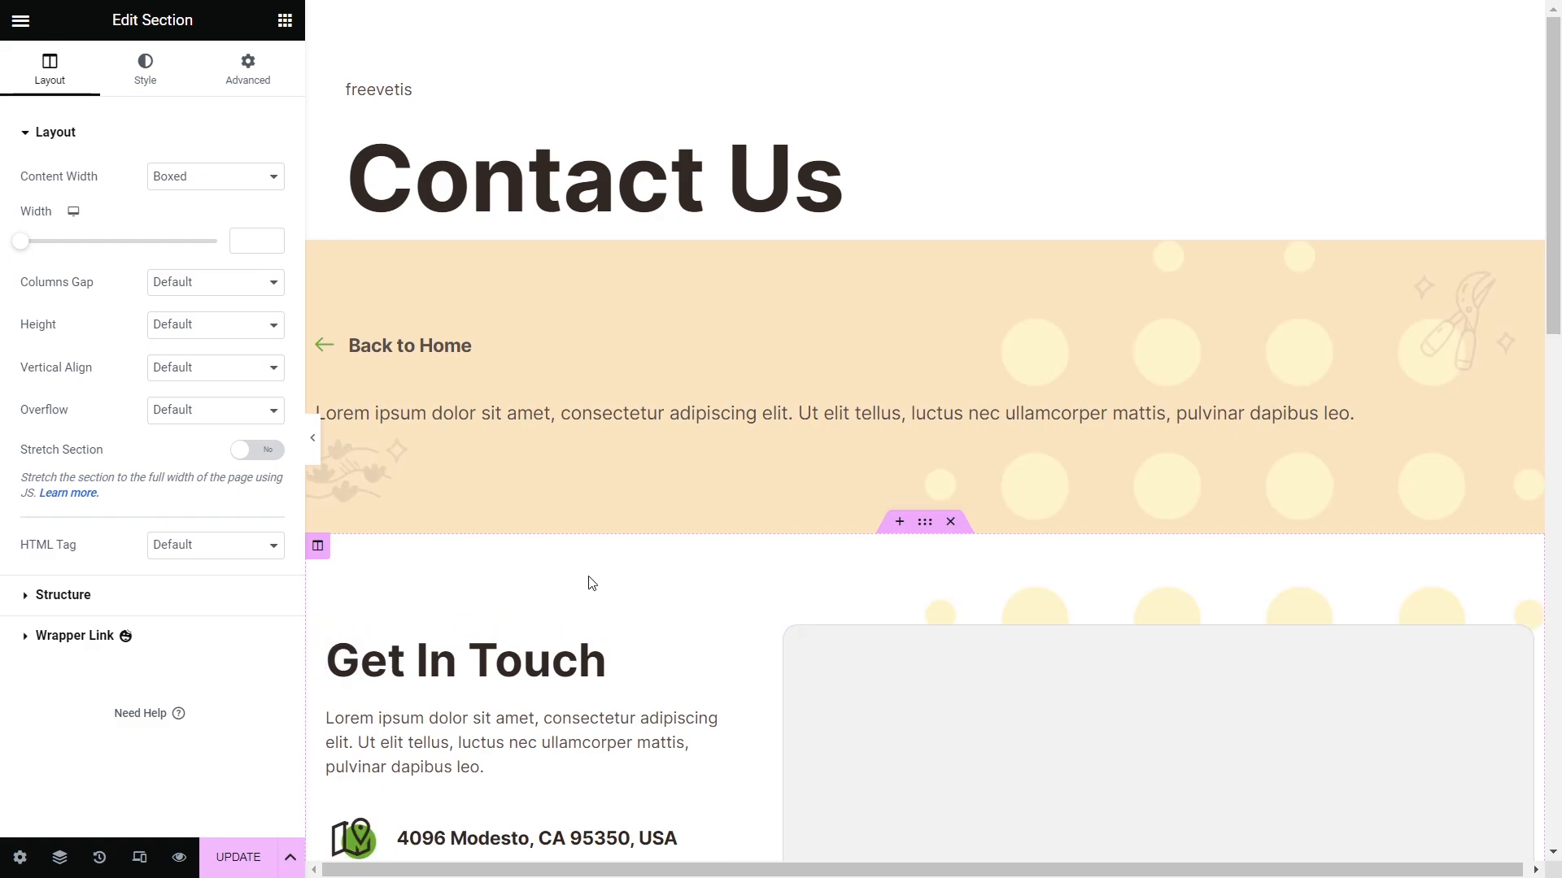
Step: Create a new contact form from the Blank Template for the empty MetForm widget beside Get In Touch, and open it for editing
scroll(588, 578, "down", 5)
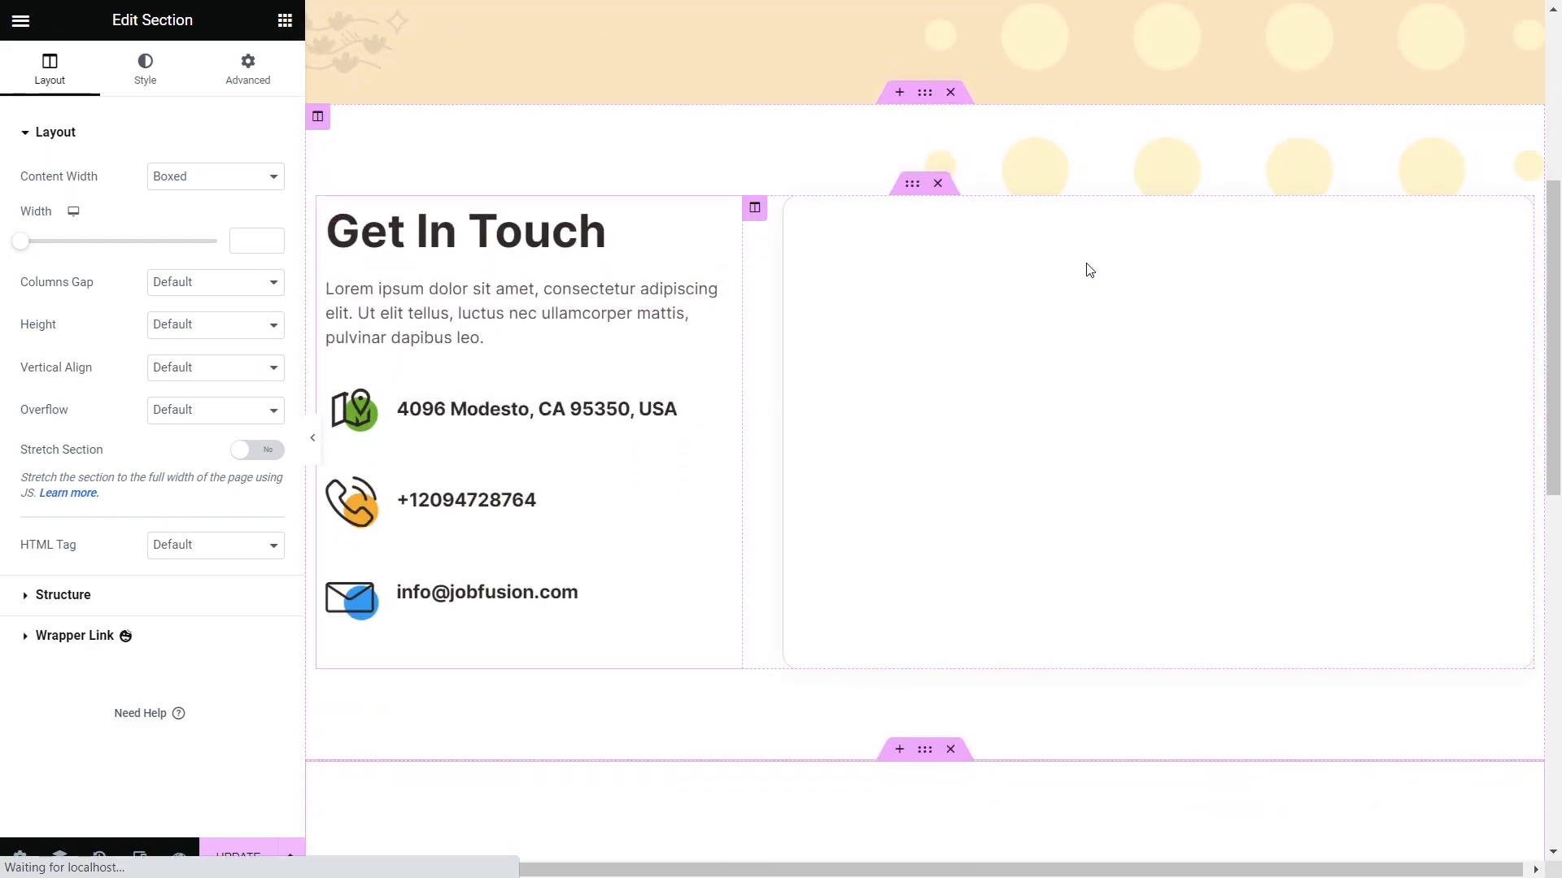
left_click(1084, 251)
left_click(115, 231)
left_click(809, 111)
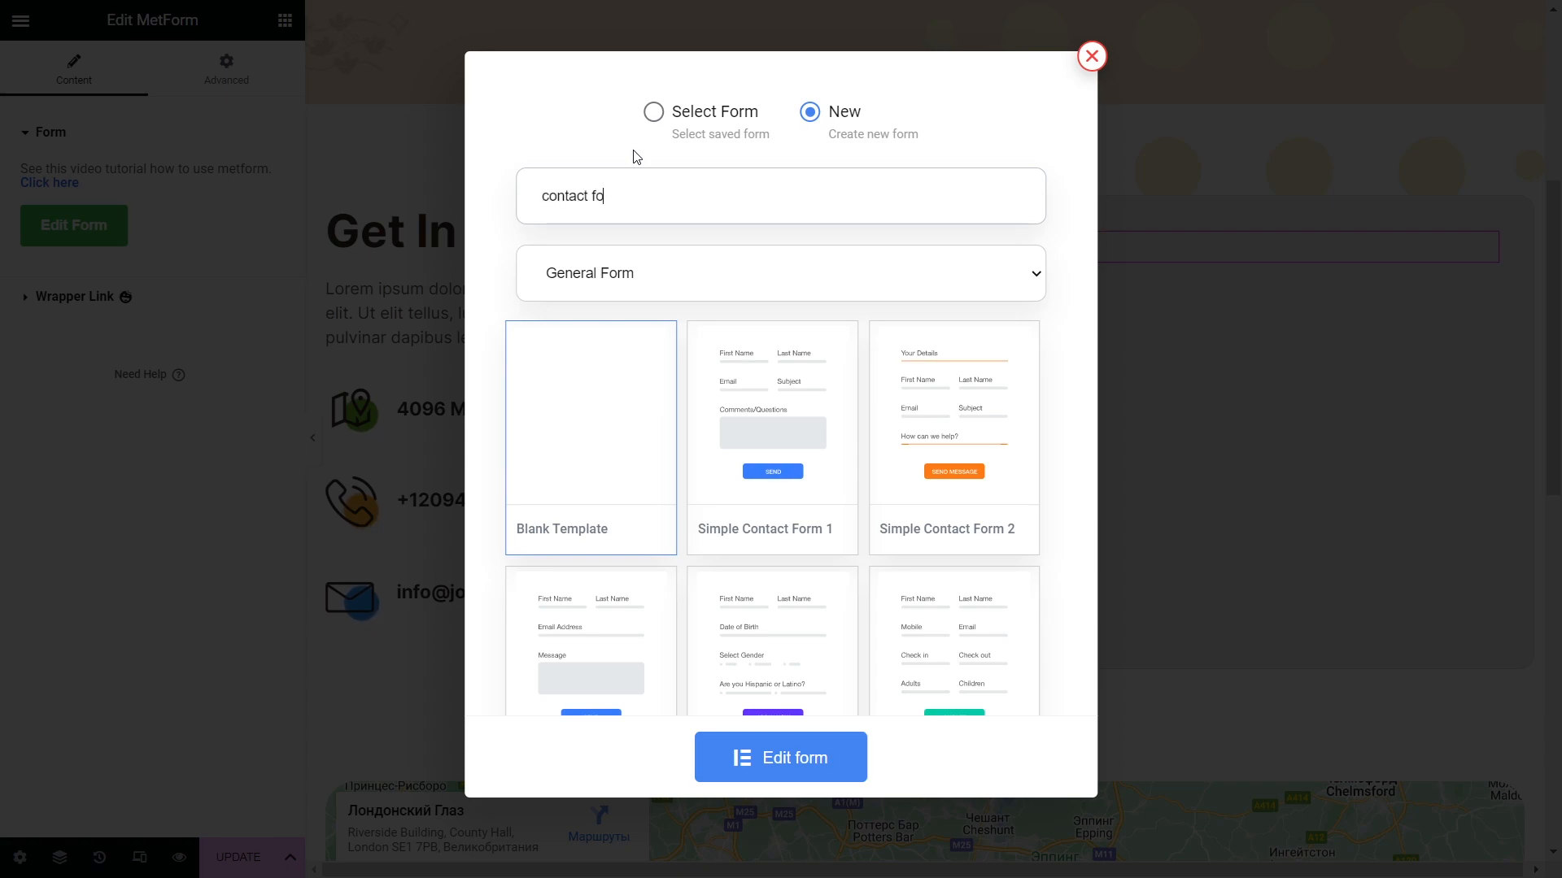
left_click(737, 758)
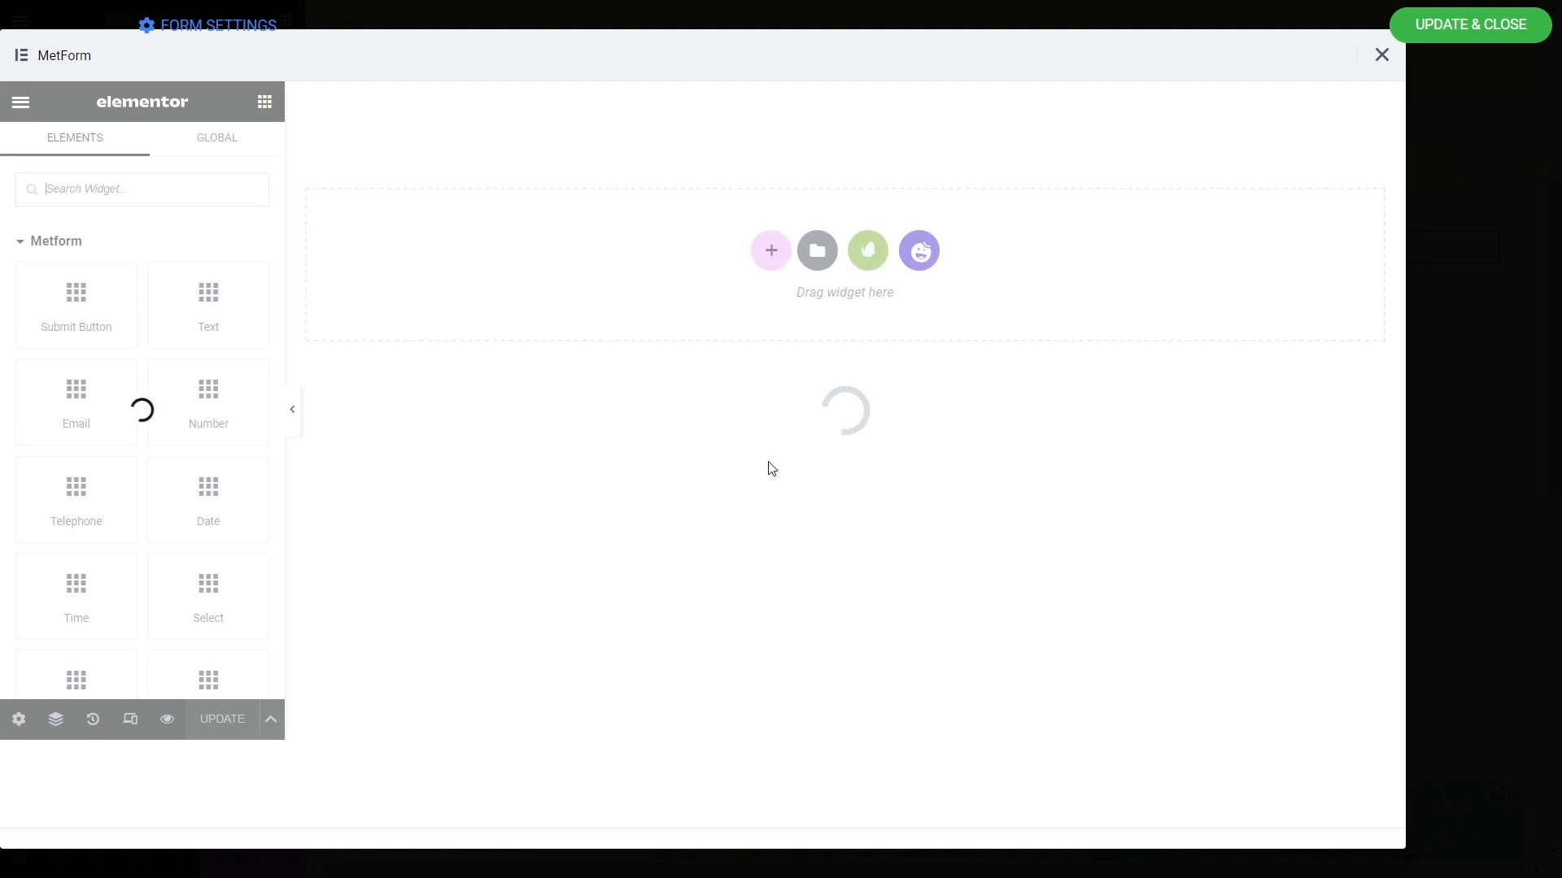
Step: Insert the kit's Contact Form template into the MetForm form, update it and close the form editor
left_click(868, 250)
left_click(339, 447)
scroll(701, 495, "down", 15)
left_click(613, 485)
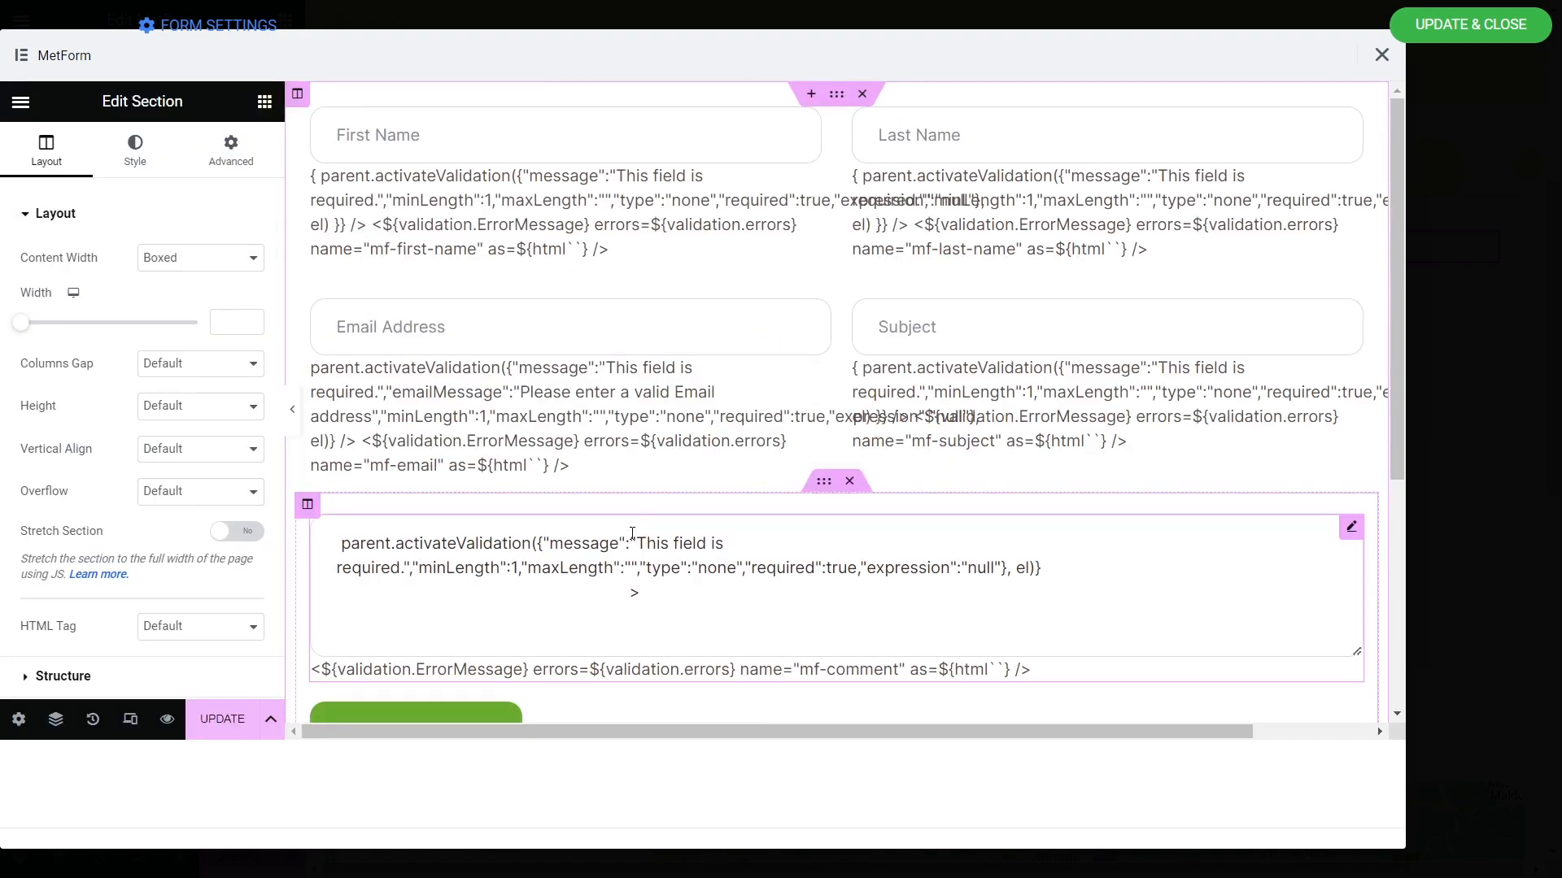
left_click(213, 726)
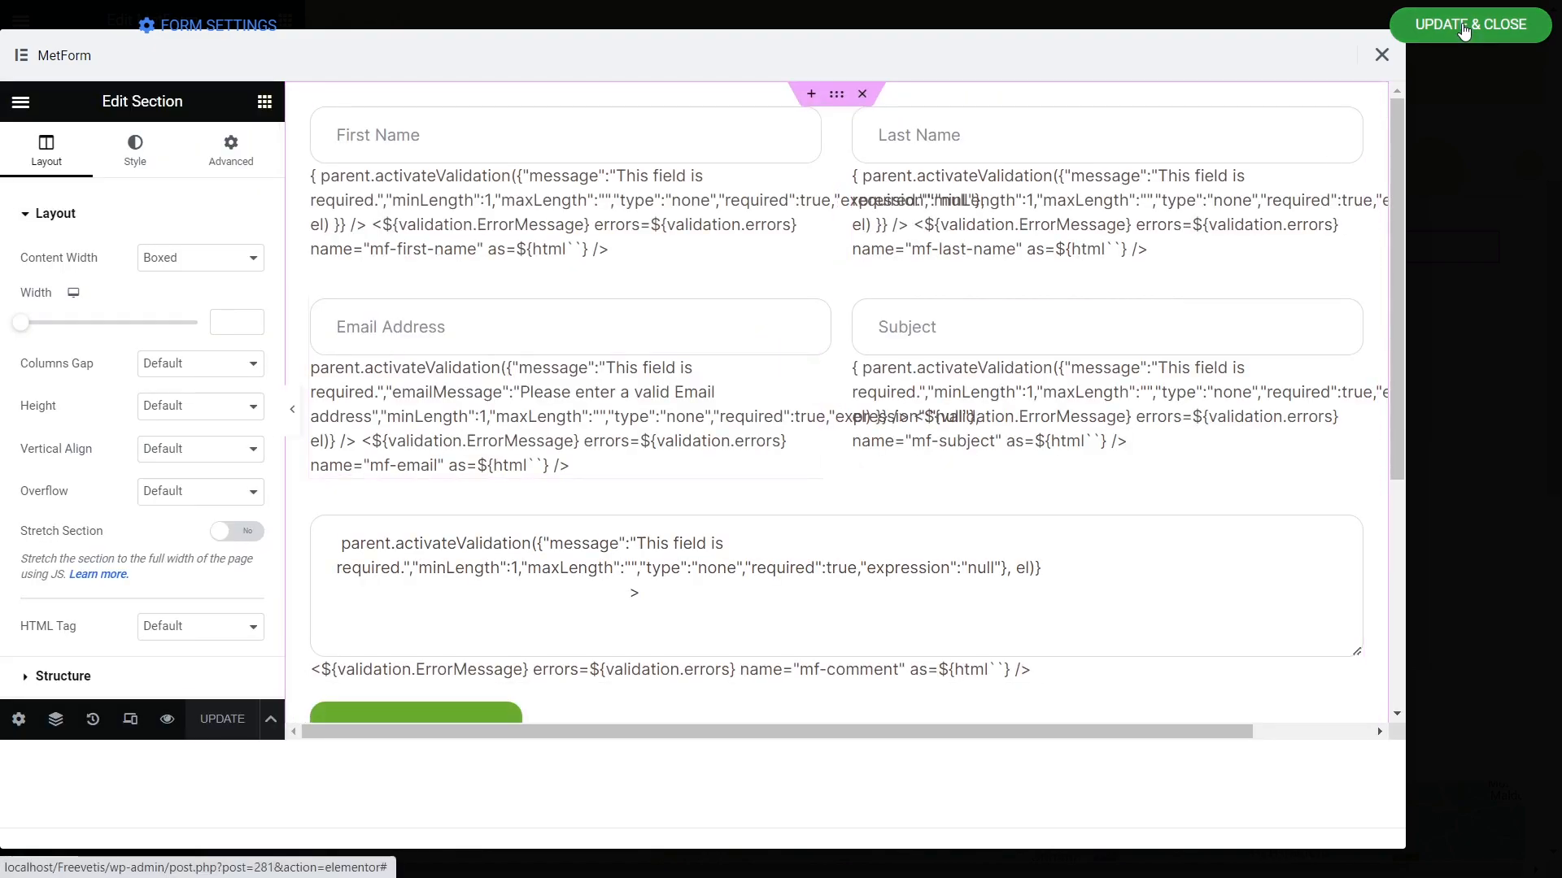
left_click(1470, 23)
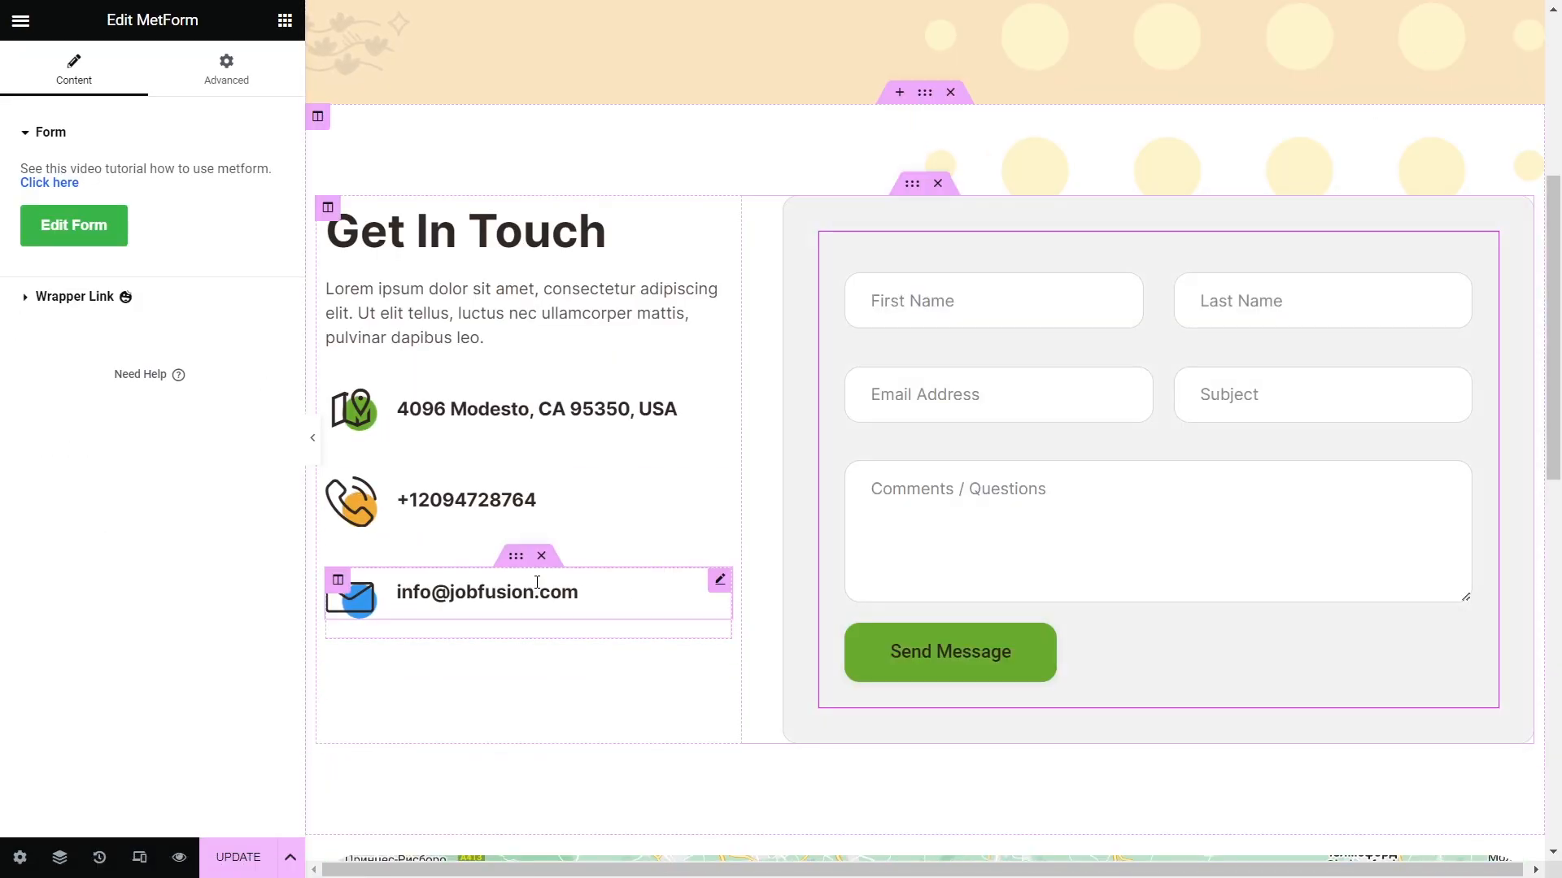
Step: Turn on Hide Title for the Contact Us page, update it and return to the WordPress pages list
left_click(20, 857)
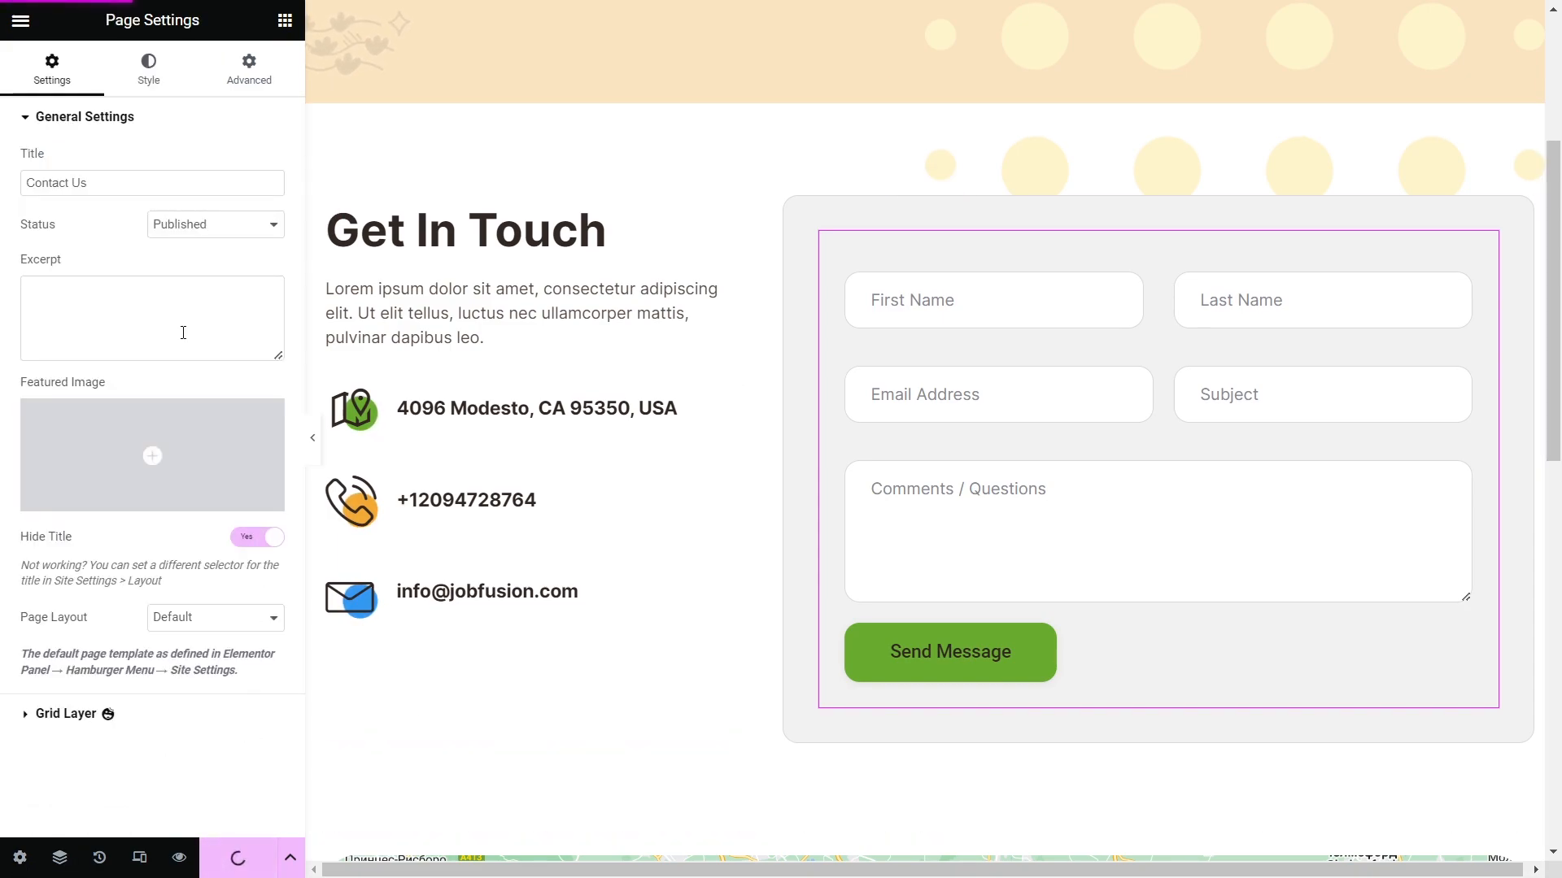
left_click(21, 31)
left_click(123, 418)
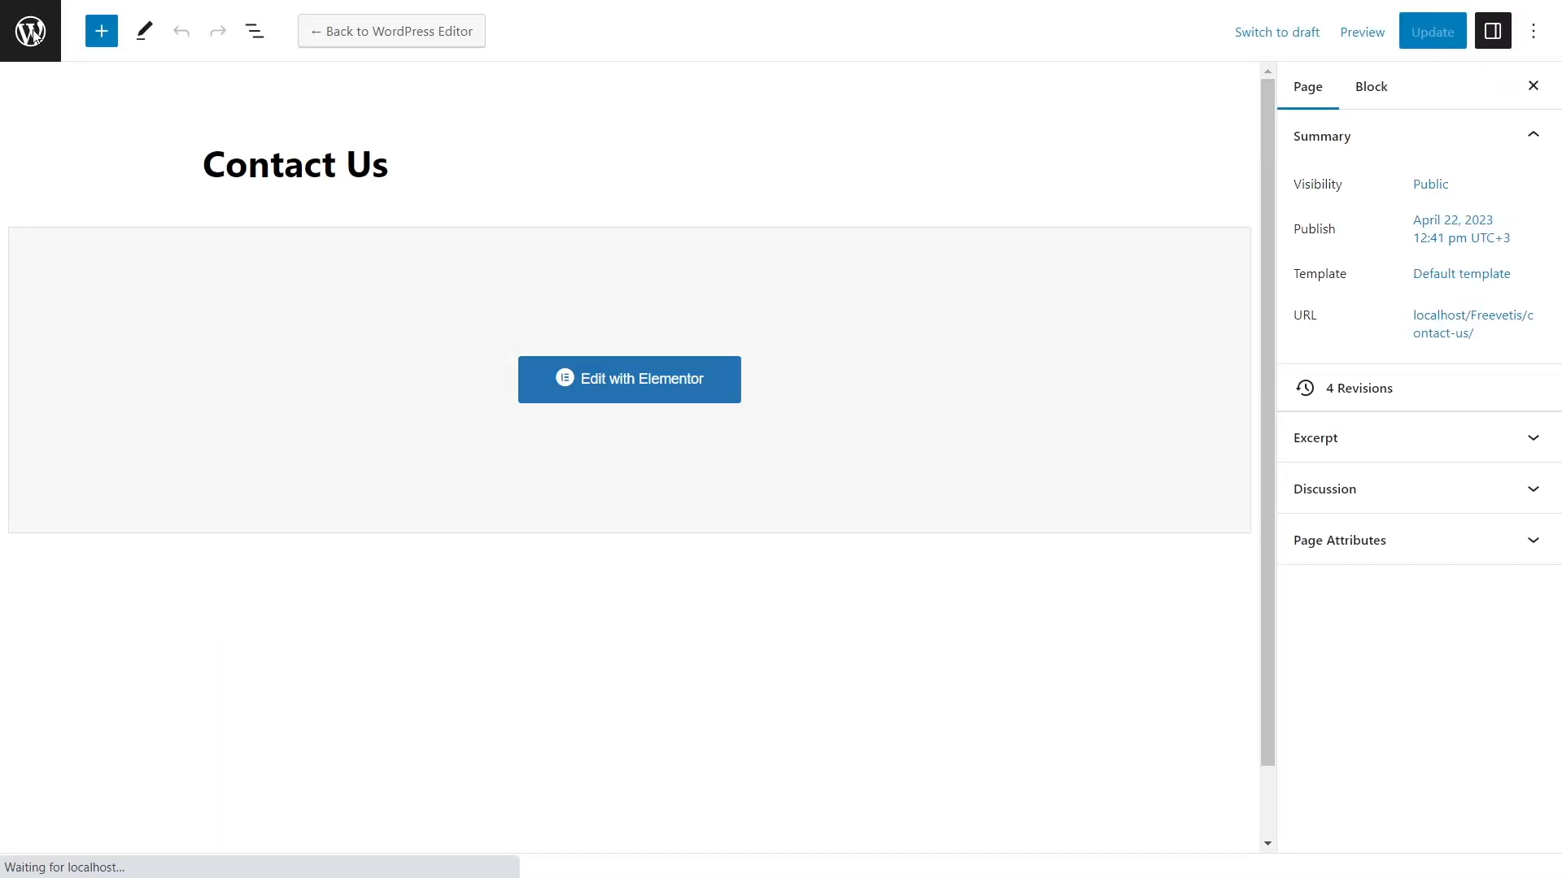
left_click(31, 32)
Step: Customize the theme's site identity and upload Logo.png as the site logo
mouse_move(73, 480)
left_click(221, 513)
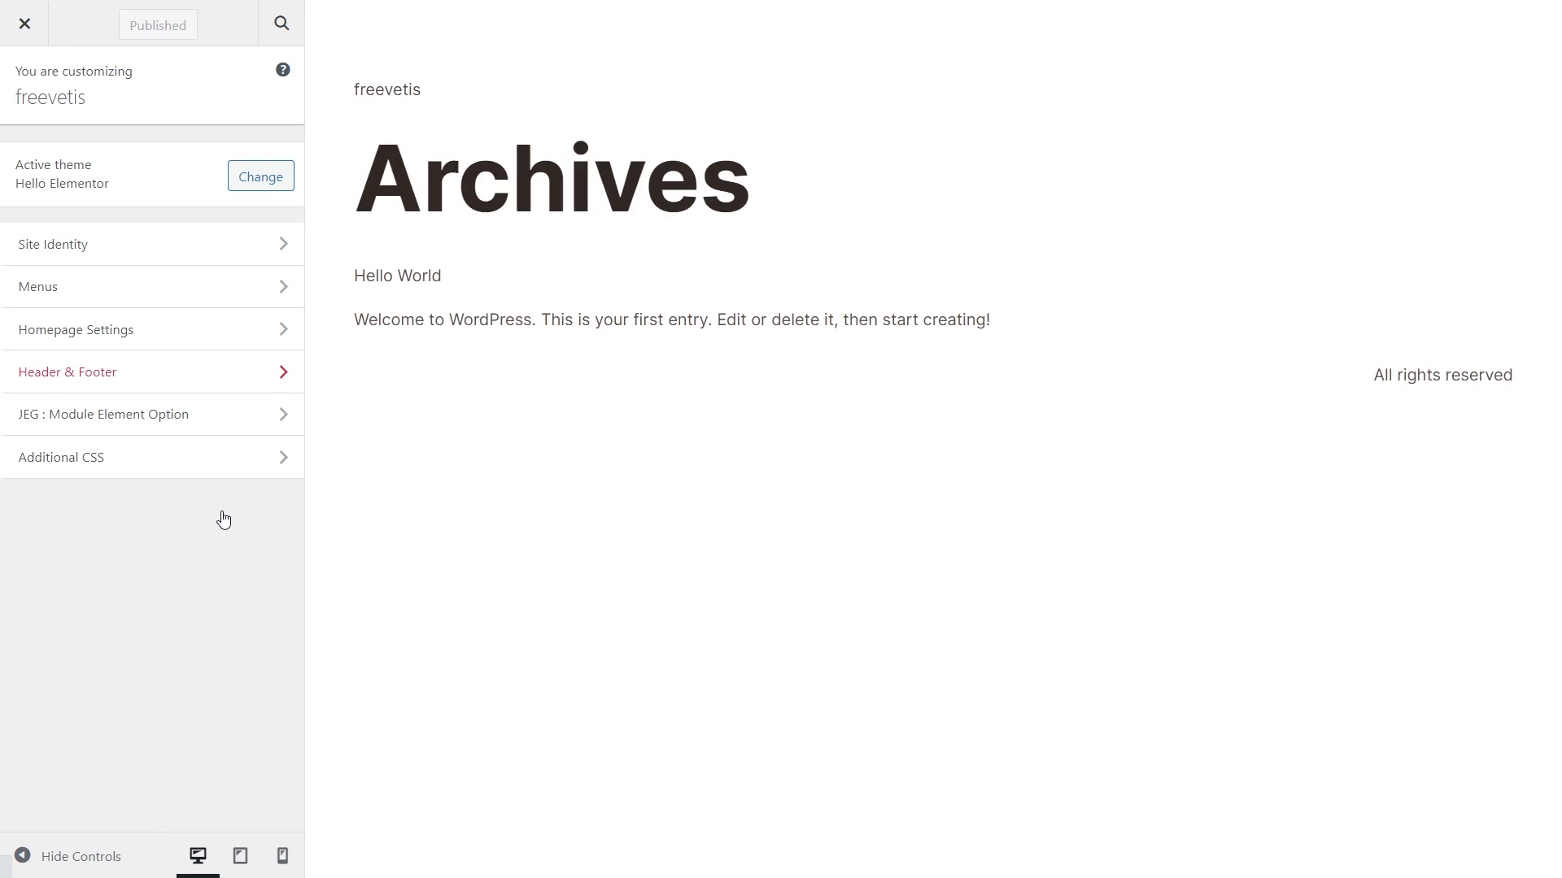
left_click(170, 256)
left_click(148, 201)
left_click(101, 101)
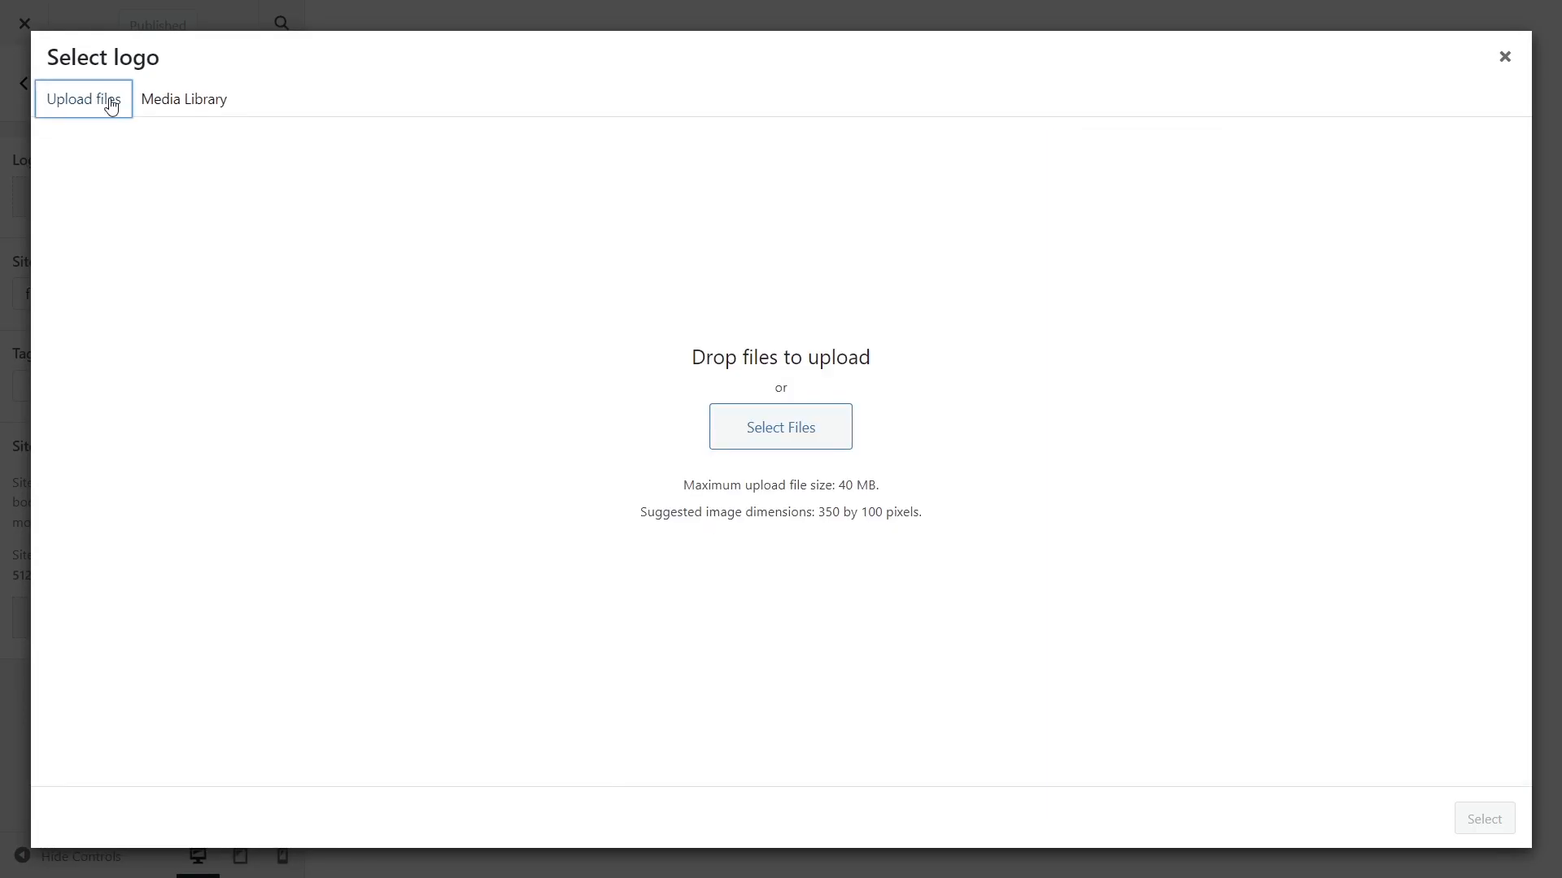
left_click(779, 443)
double_click(855, 222)
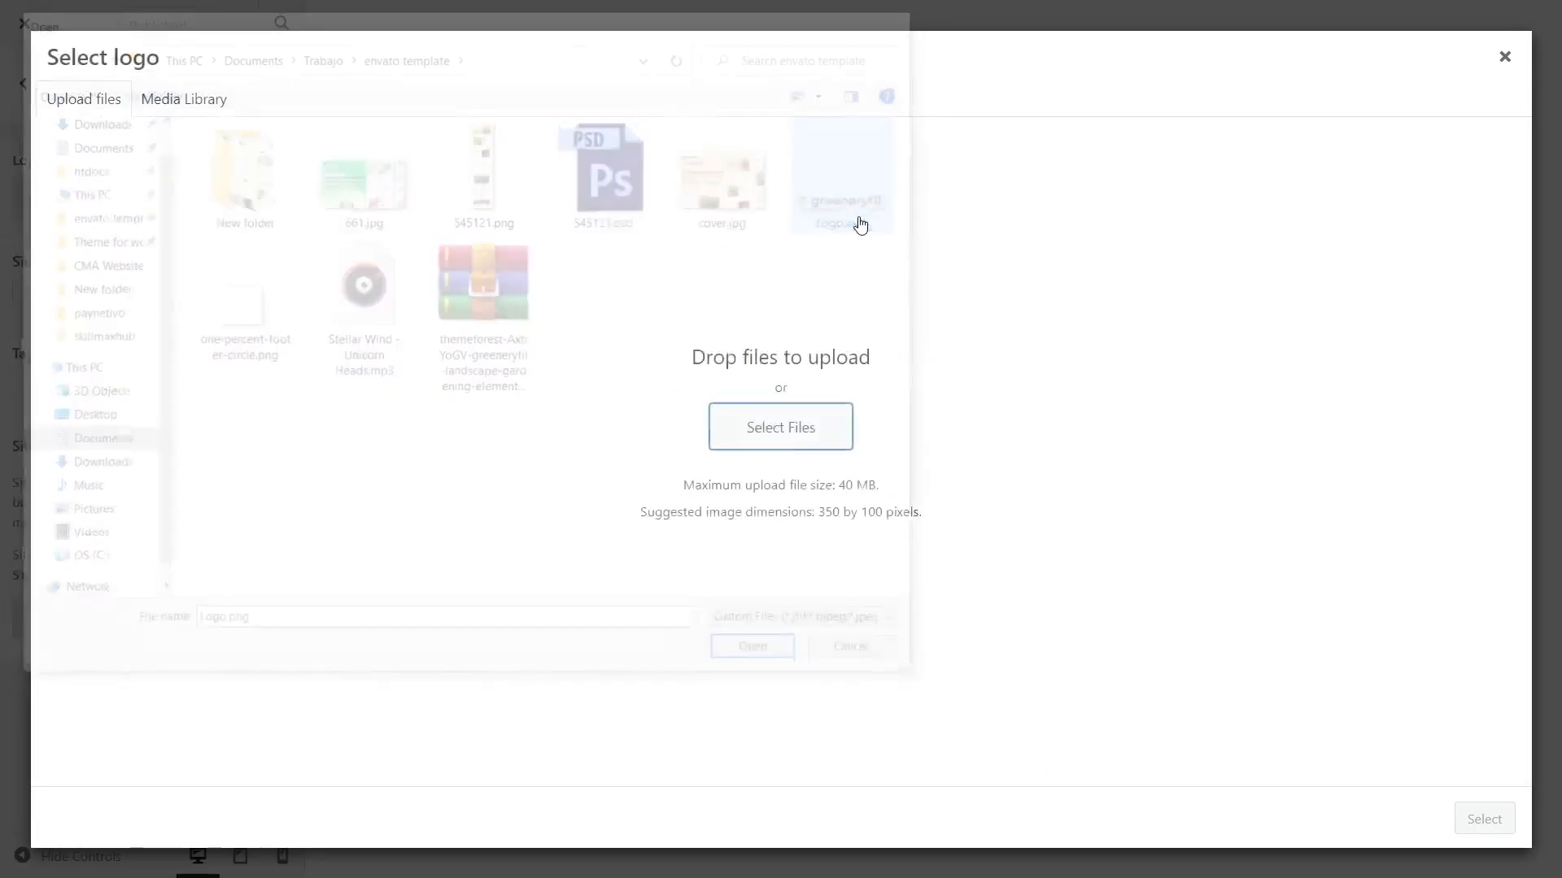
left_click(1484, 819)
left_click(1356, 819)
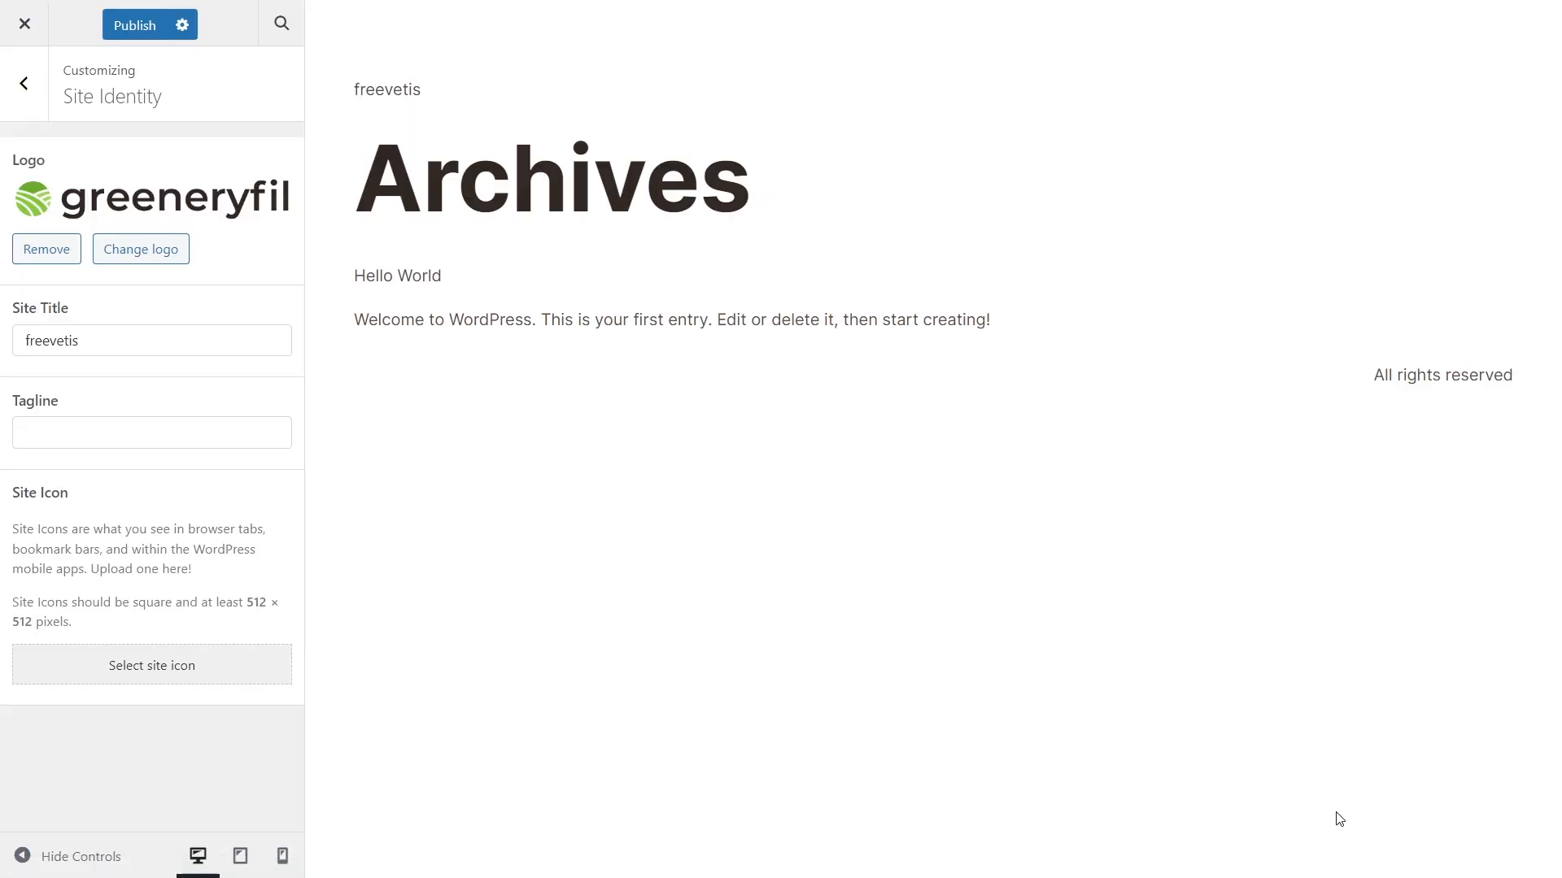
Step: Create a navigation menu named menu containing the Home and Contact Us pages, and publish the customizer changes
left_click(20, 84)
left_click(82, 285)
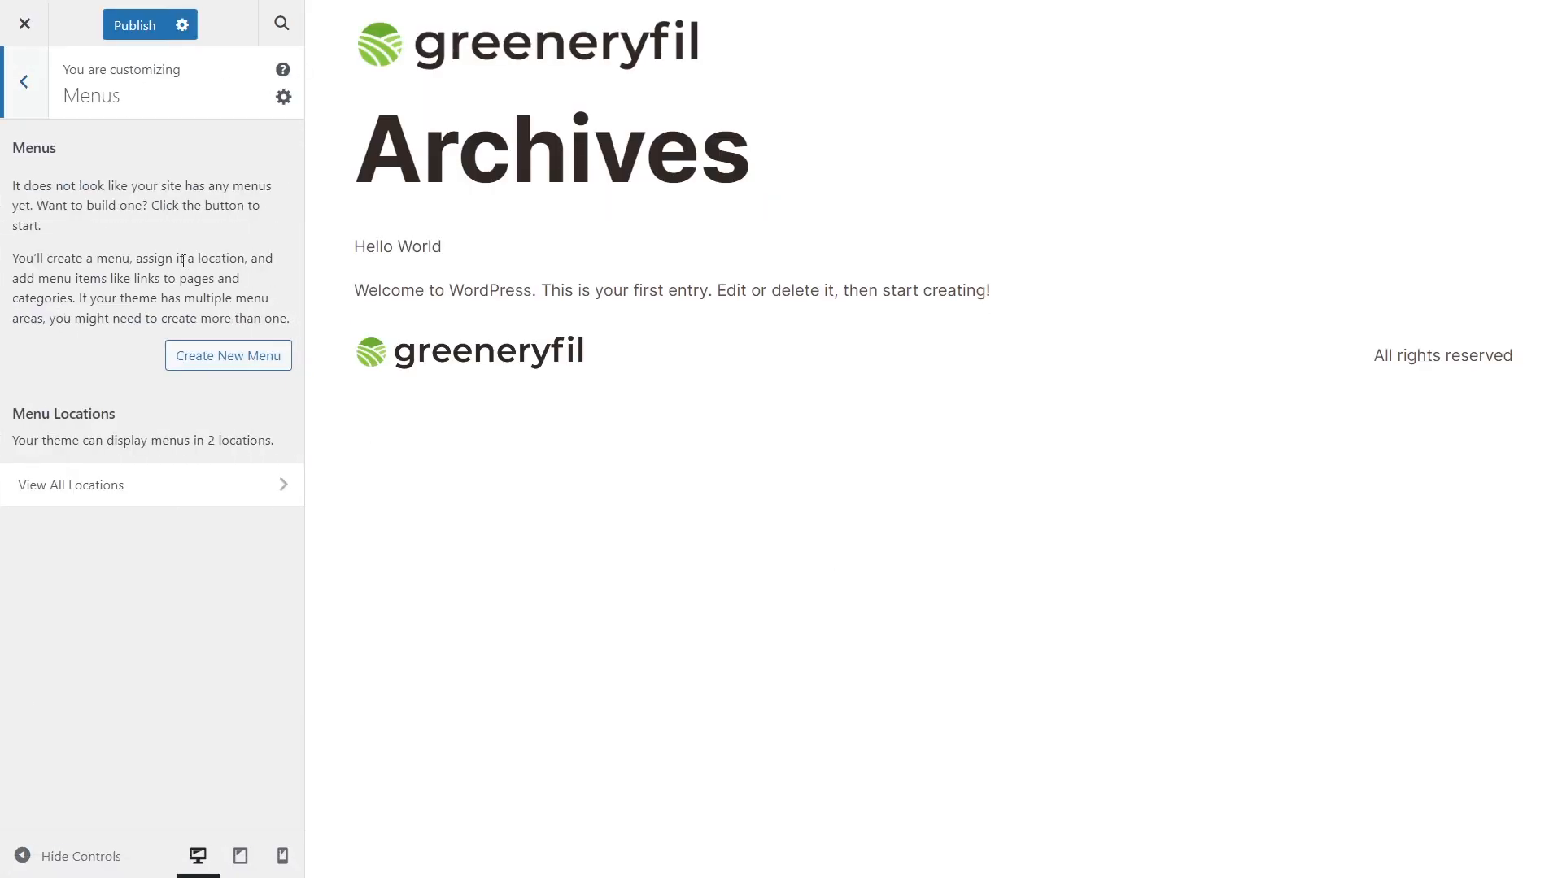
left_click(234, 348)
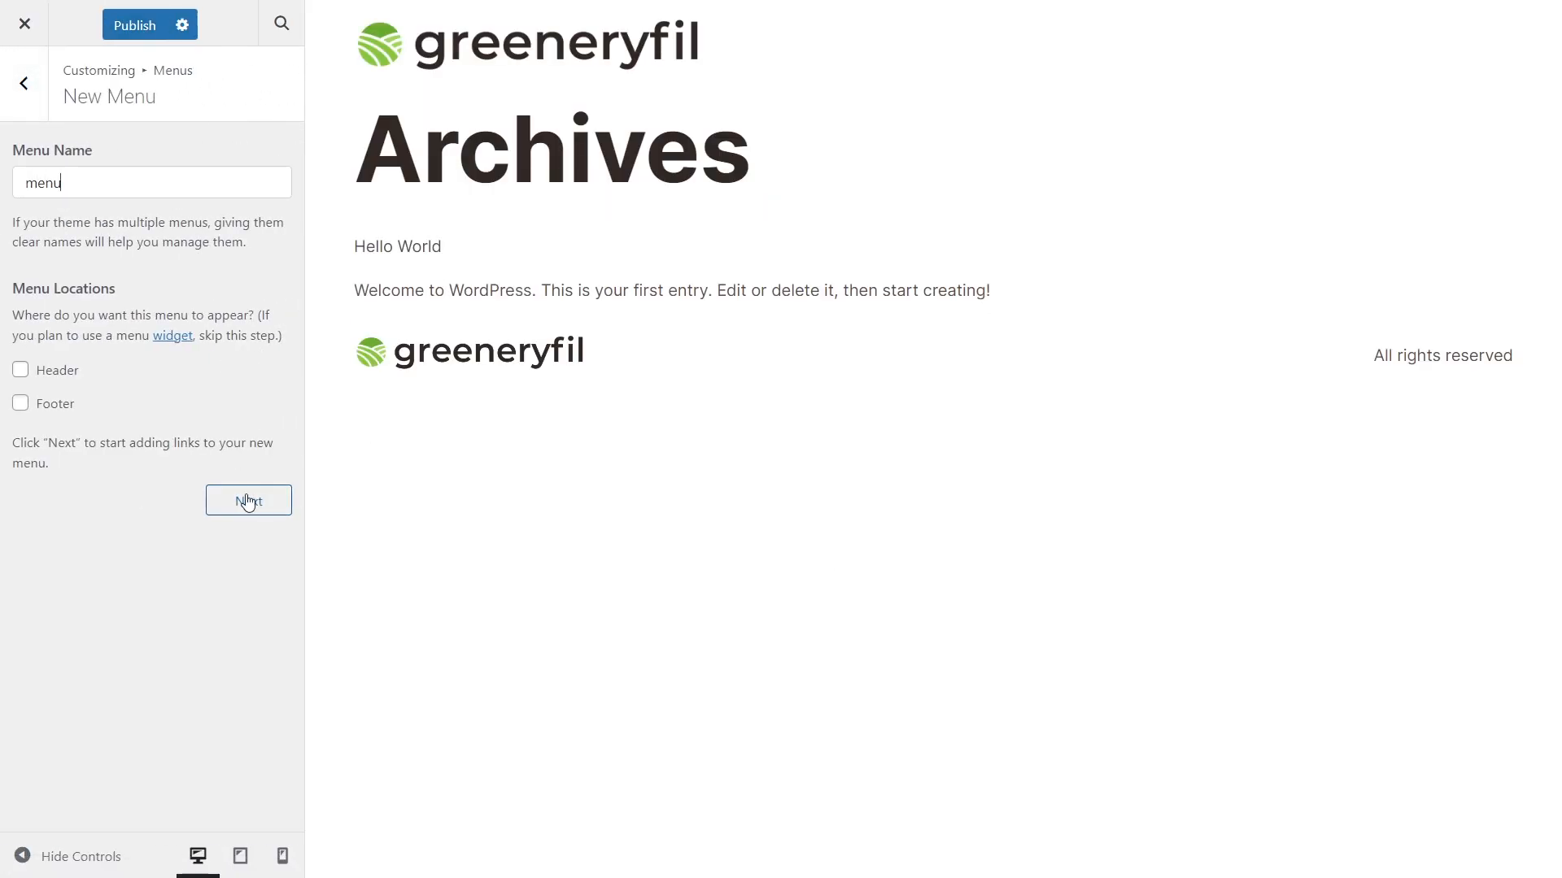
left_click(248, 501)
left_click(239, 318)
left_click(433, 259)
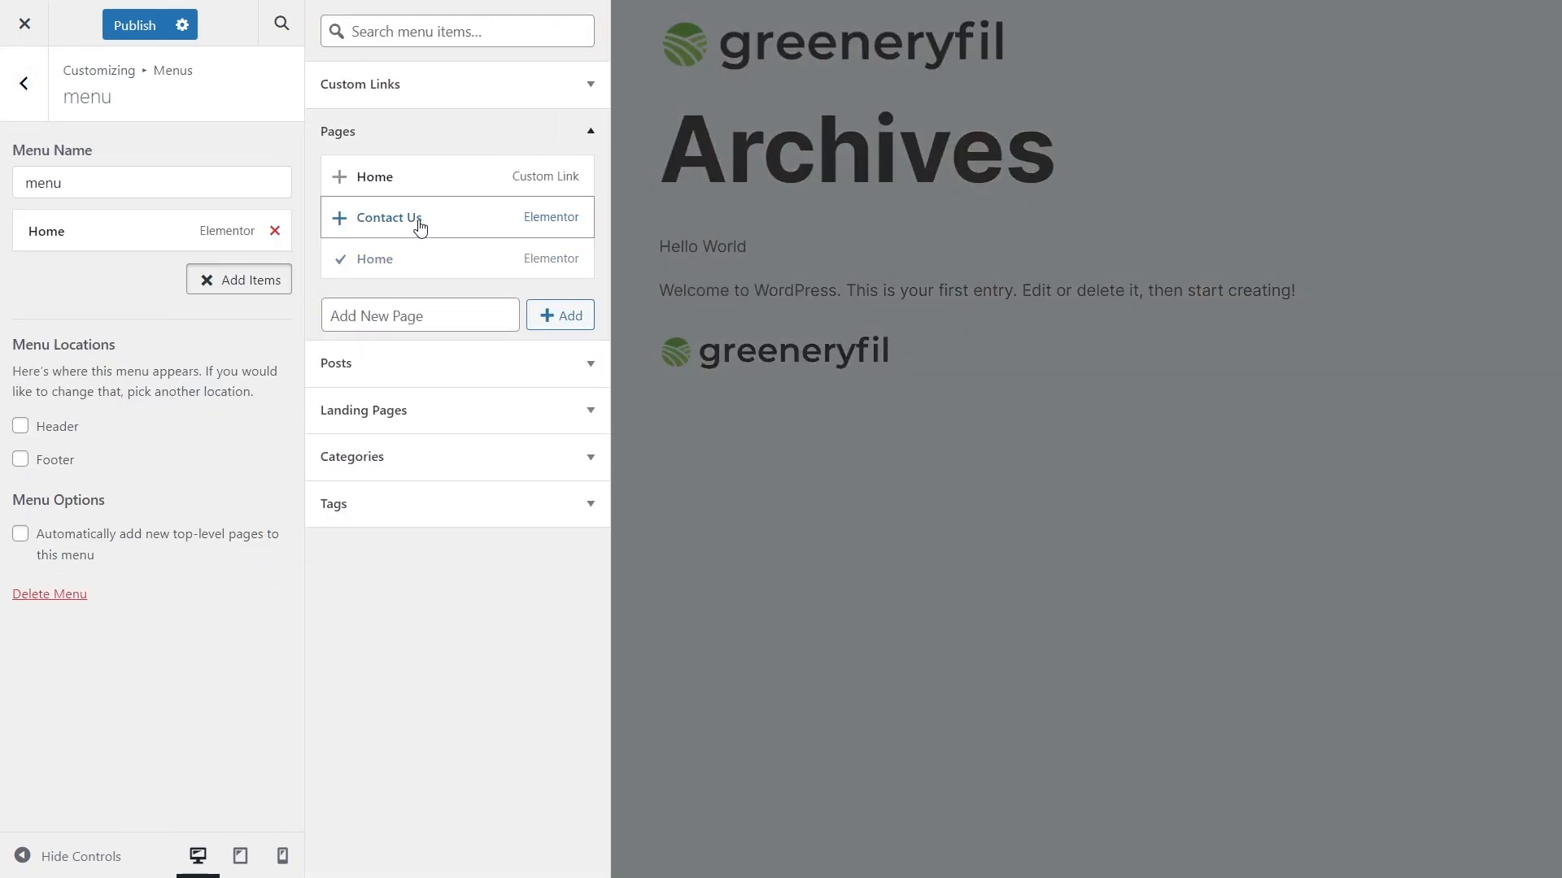
left_click(420, 218)
left_click(133, 26)
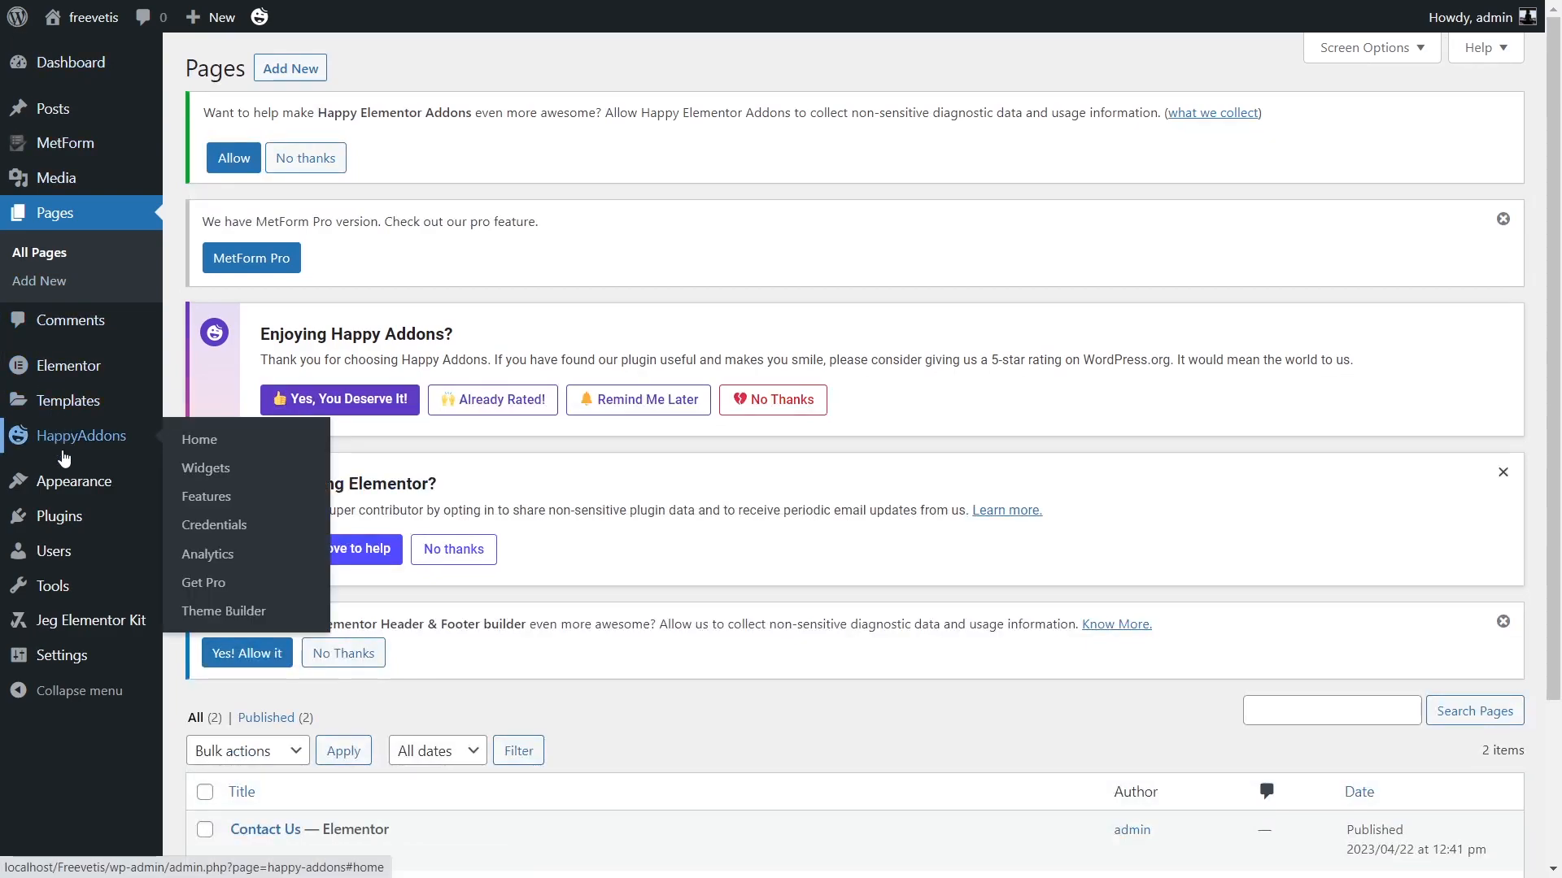
Step: Create a header template titled Header, display it on the Entire Website and publish it
mouse_move(122, 482)
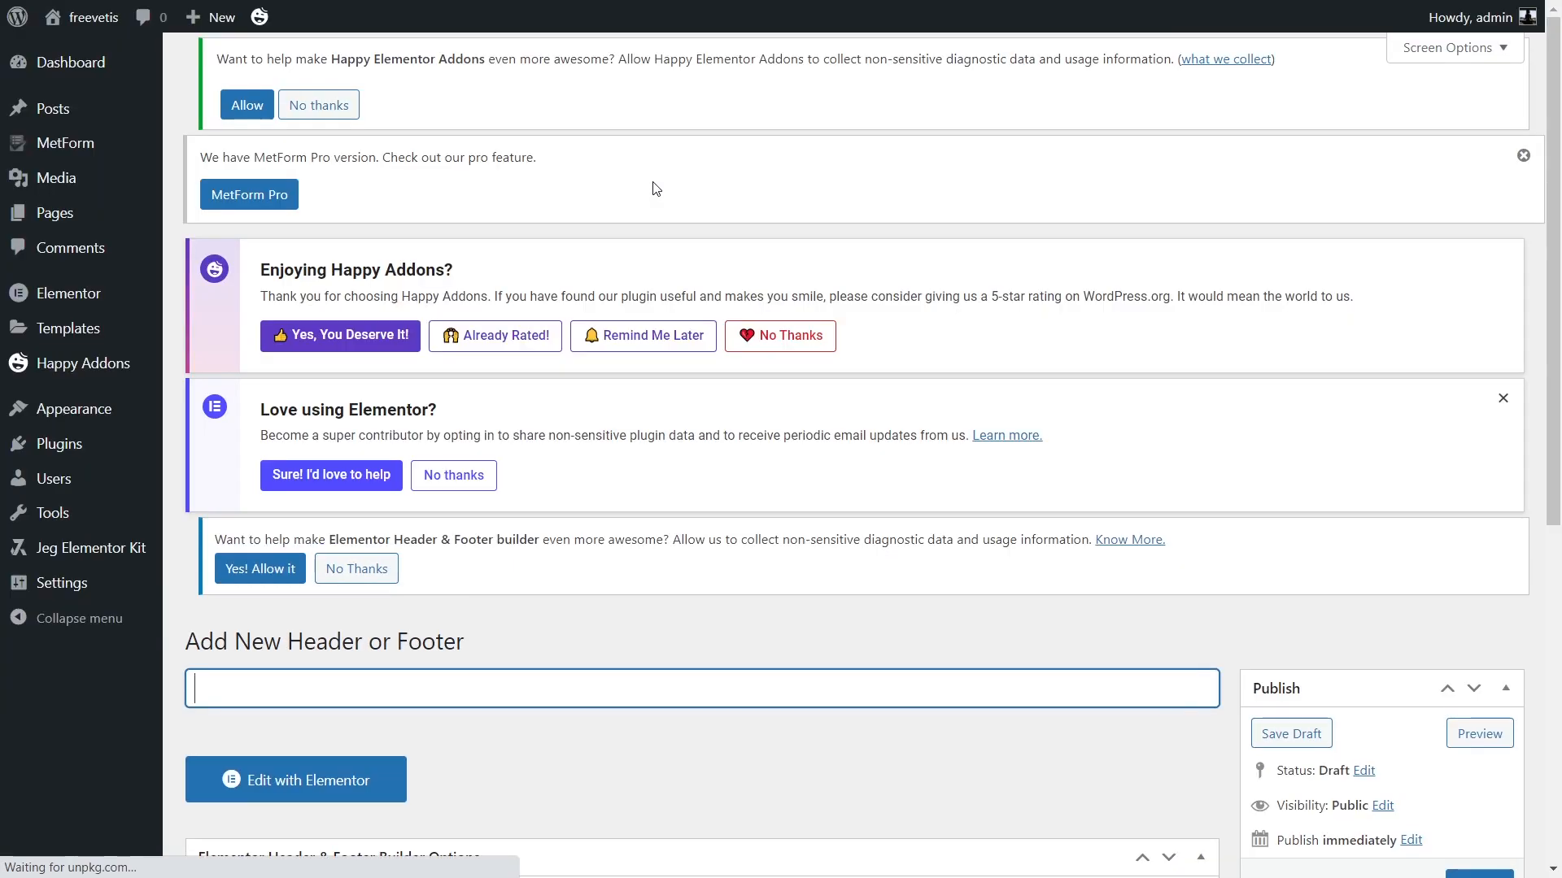
type("Header")
scroll(655, 188, "down", 5)
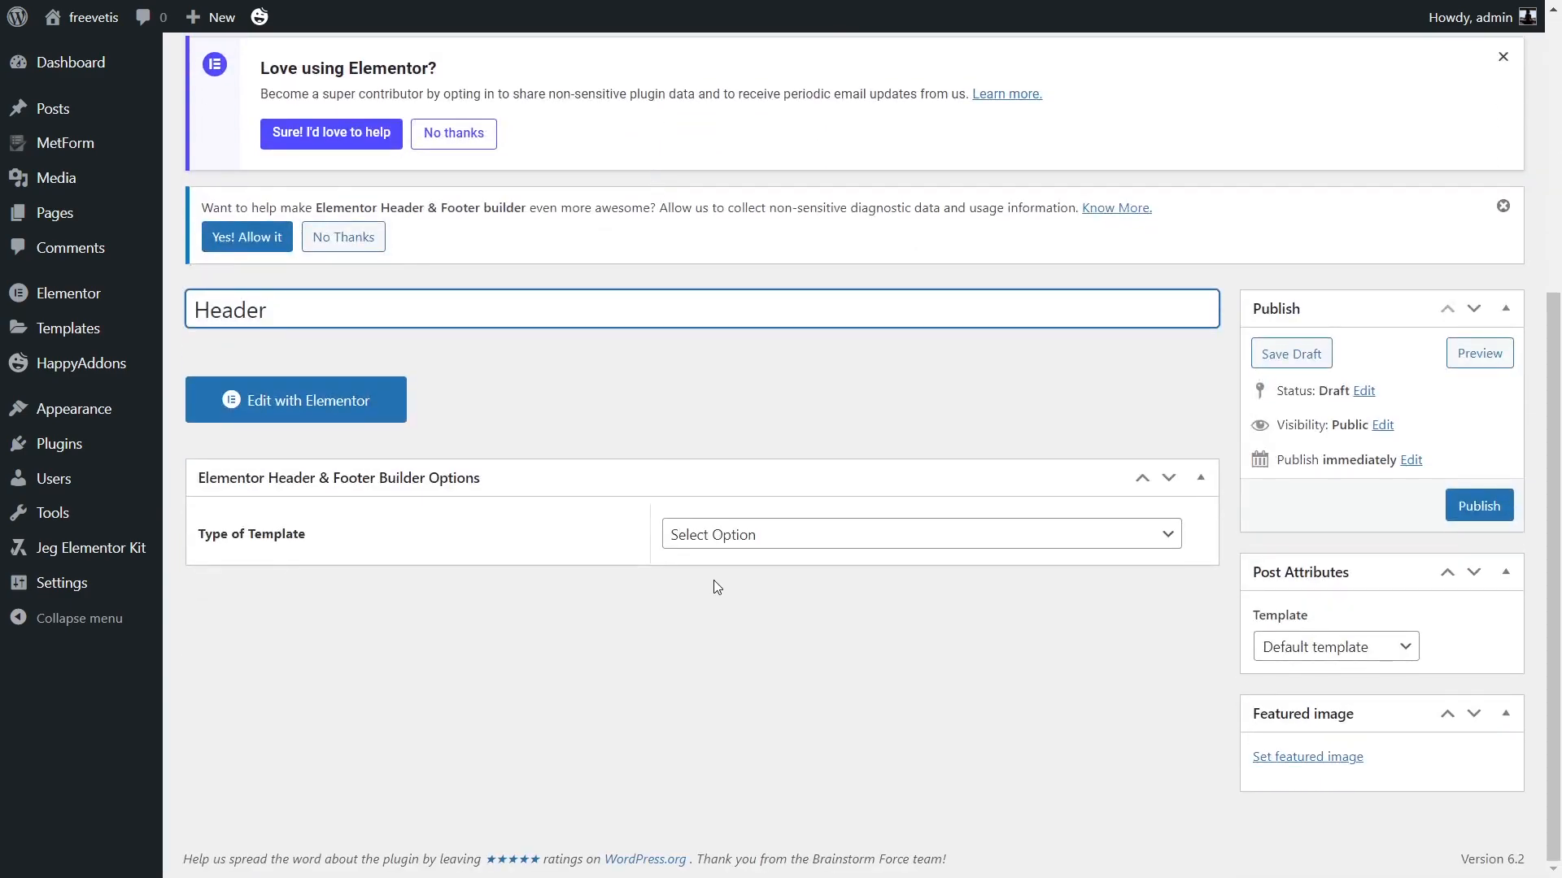
left_click(713, 536)
left_click(712, 581)
left_click(683, 602)
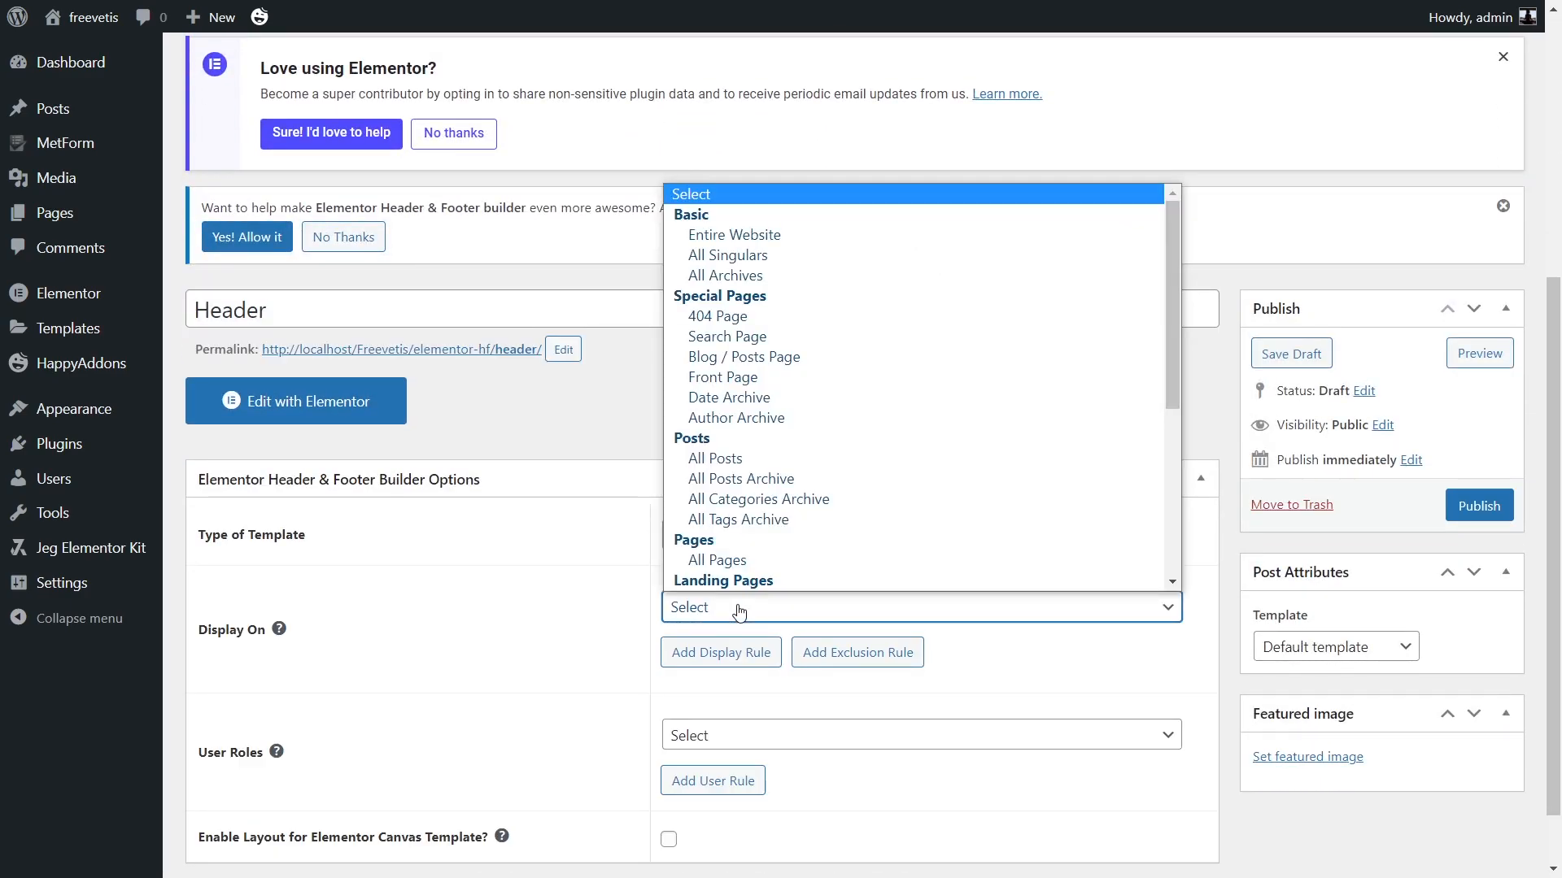
left_click(779, 228)
left_click(1492, 514)
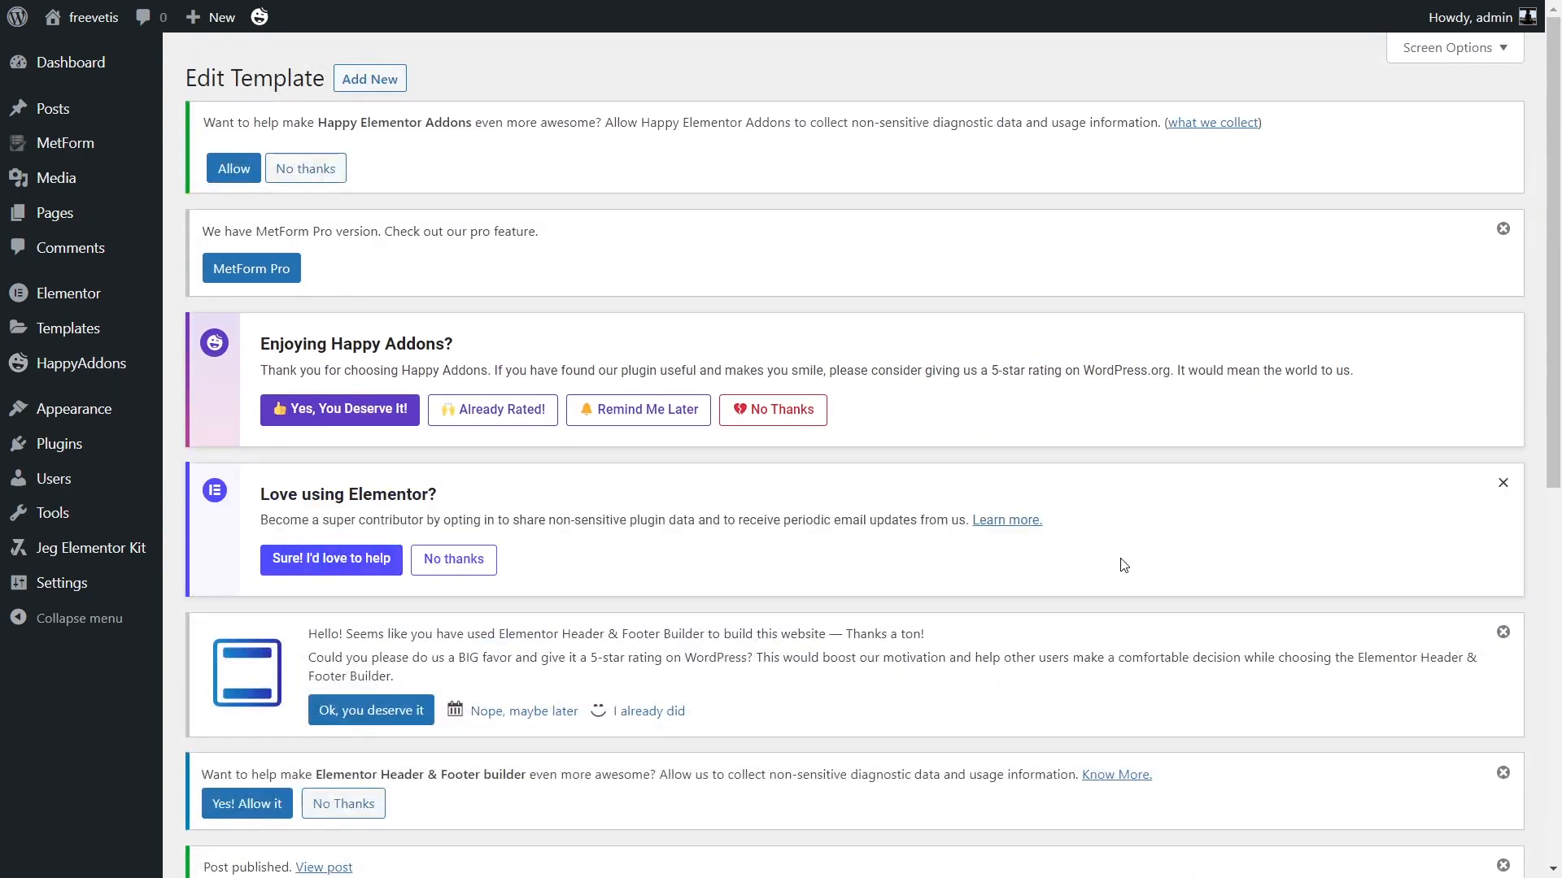
Step: Edit the Header template with Elementor, insert the Greeneryfil kit's header, update it and exit to WordPress
scroll(1124, 564, "down", 8)
left_click(322, 358)
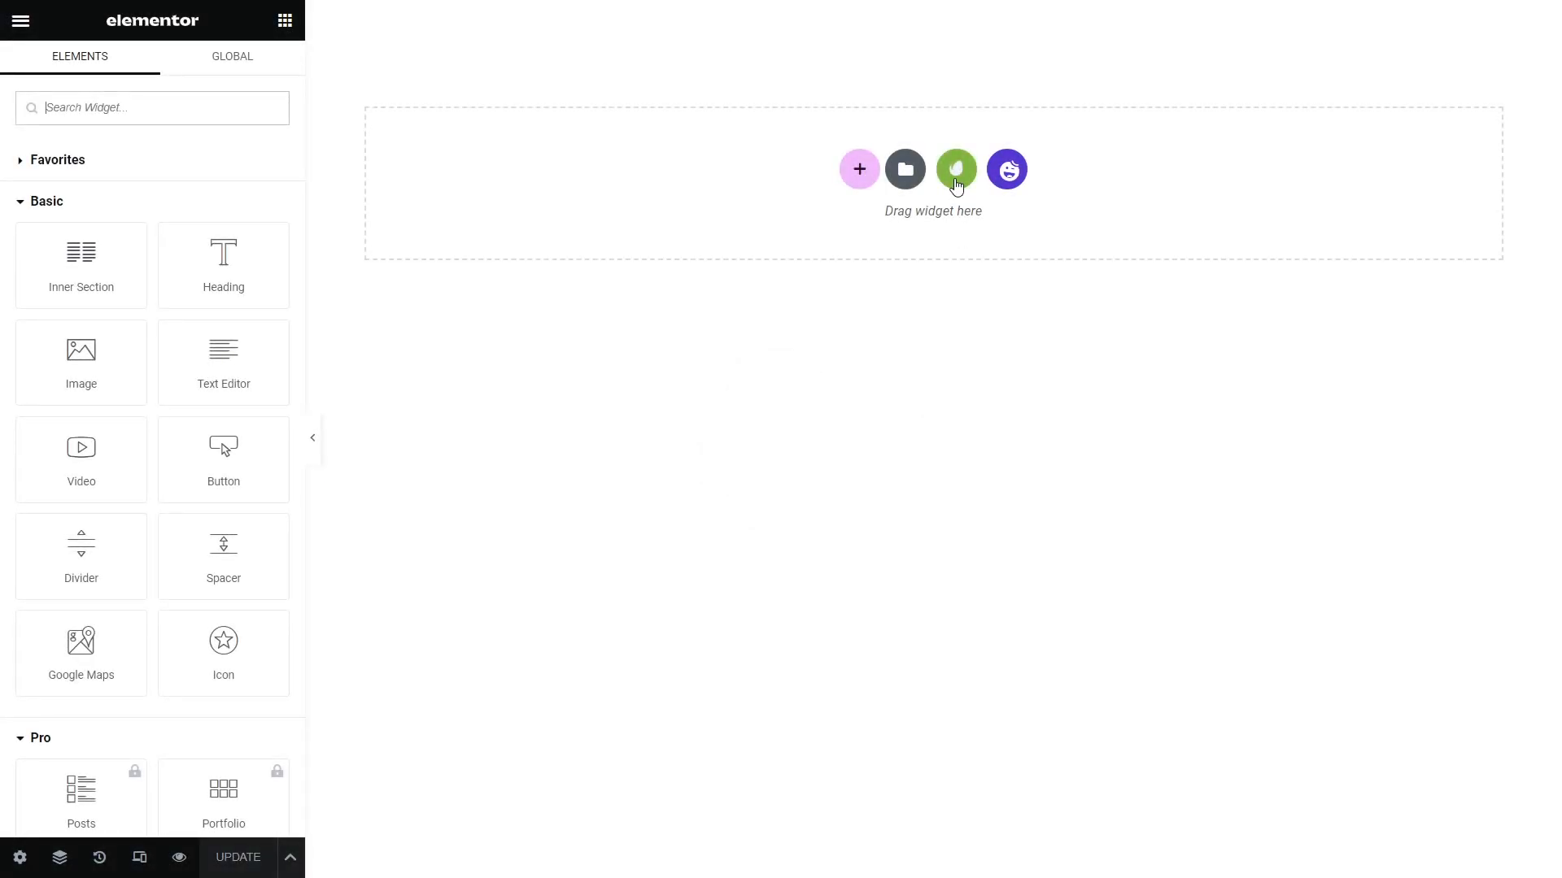
left_click(956, 180)
left_click(306, 631)
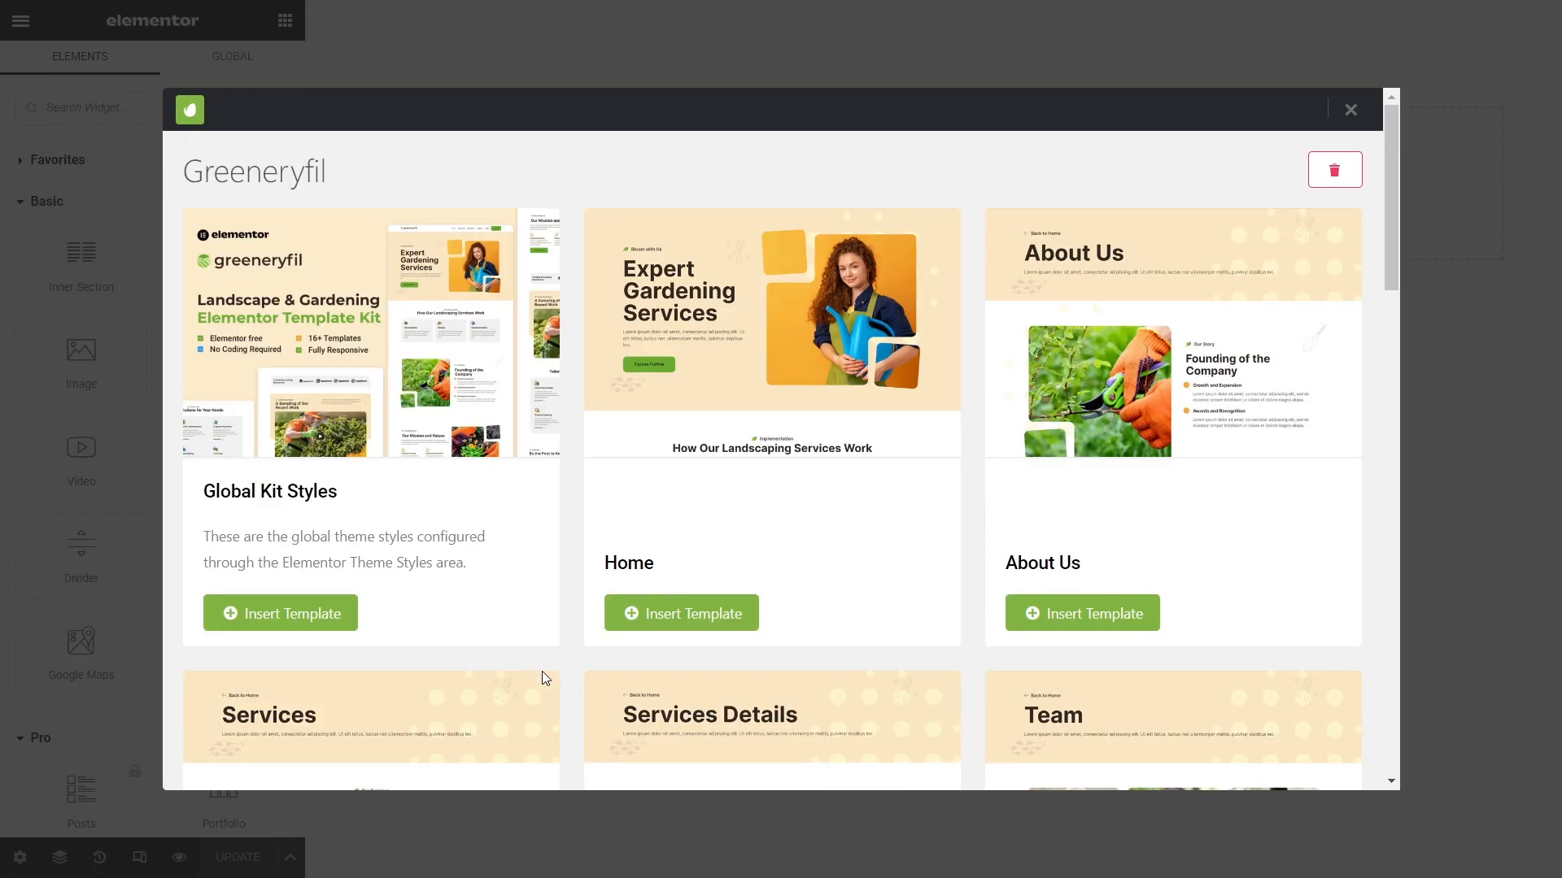
scroll(543, 673, "down", 15)
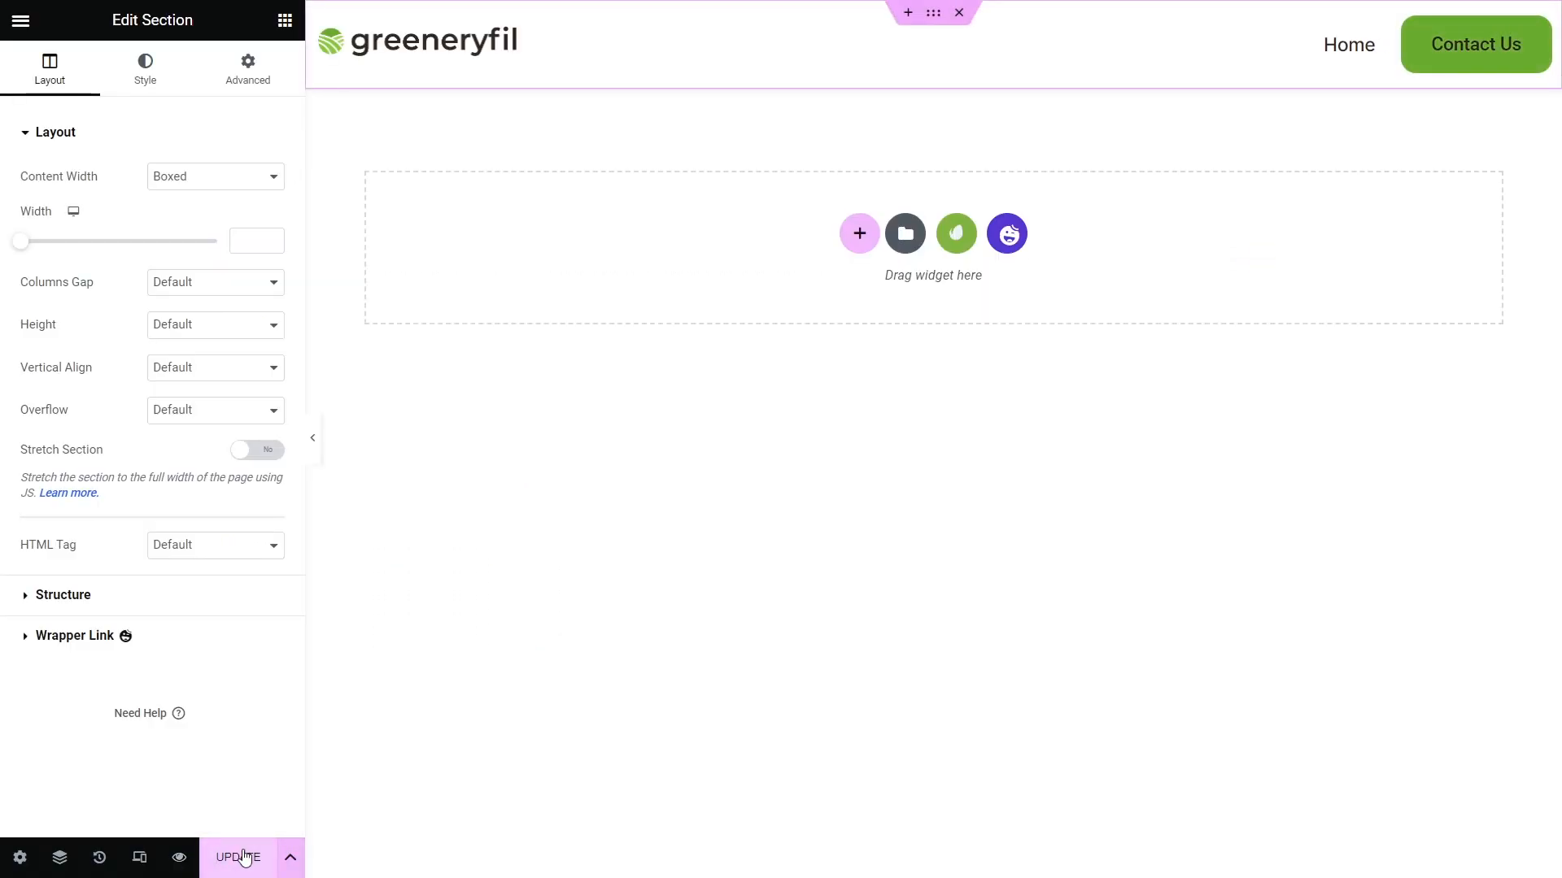
left_click(20, 858)
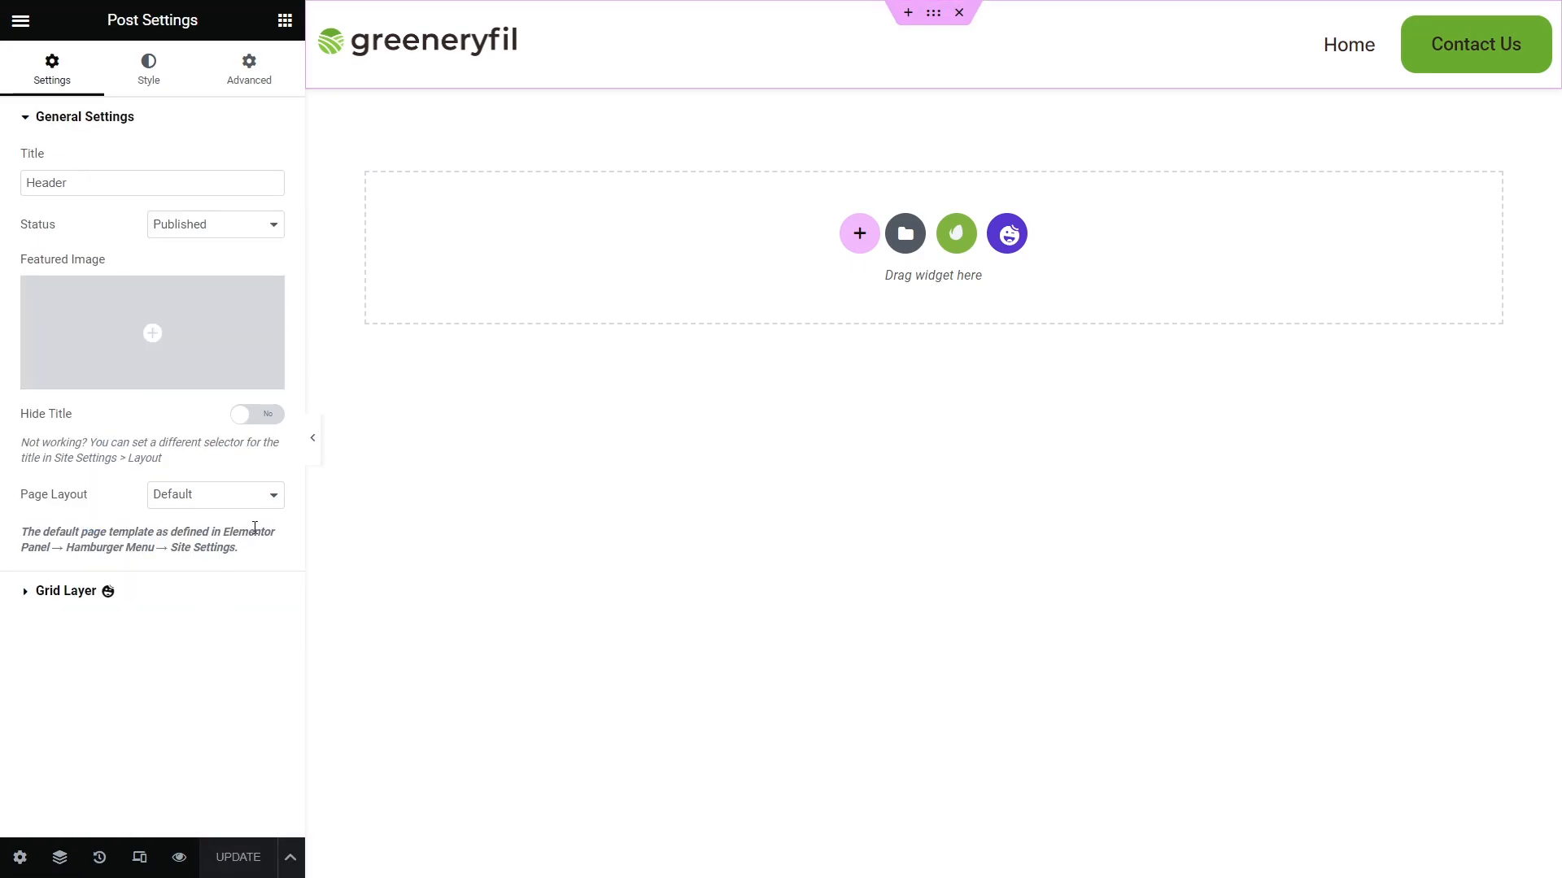
left_click(21, 21)
left_click(84, 410)
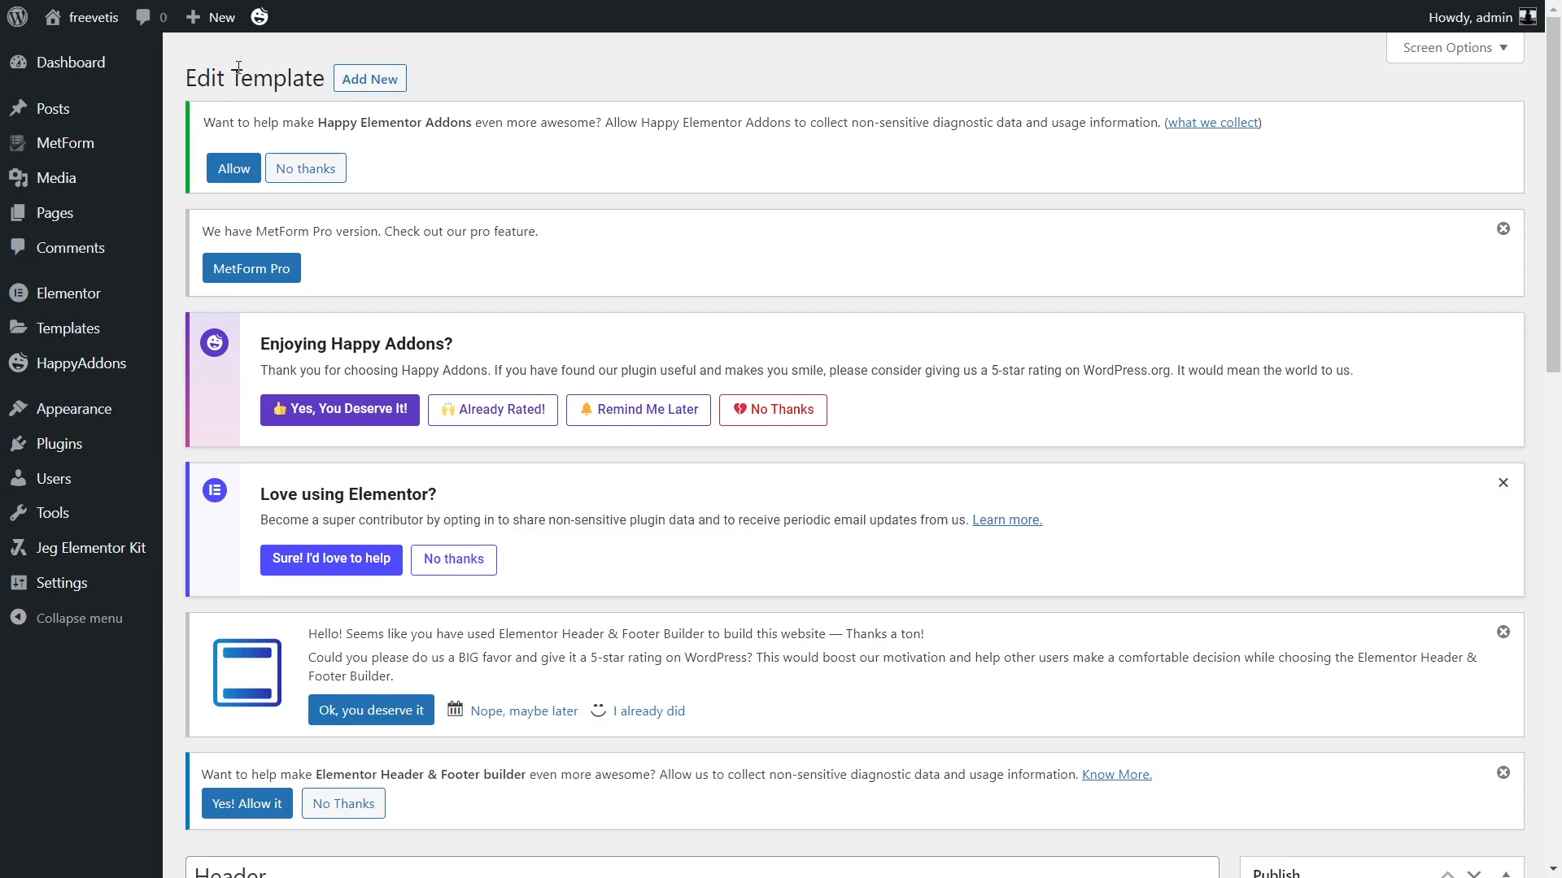
Step: Create a footer template titled Footer, set its type to Footer, display it on the Entire Website and publish it
scroll(647, 267, "down", 6)
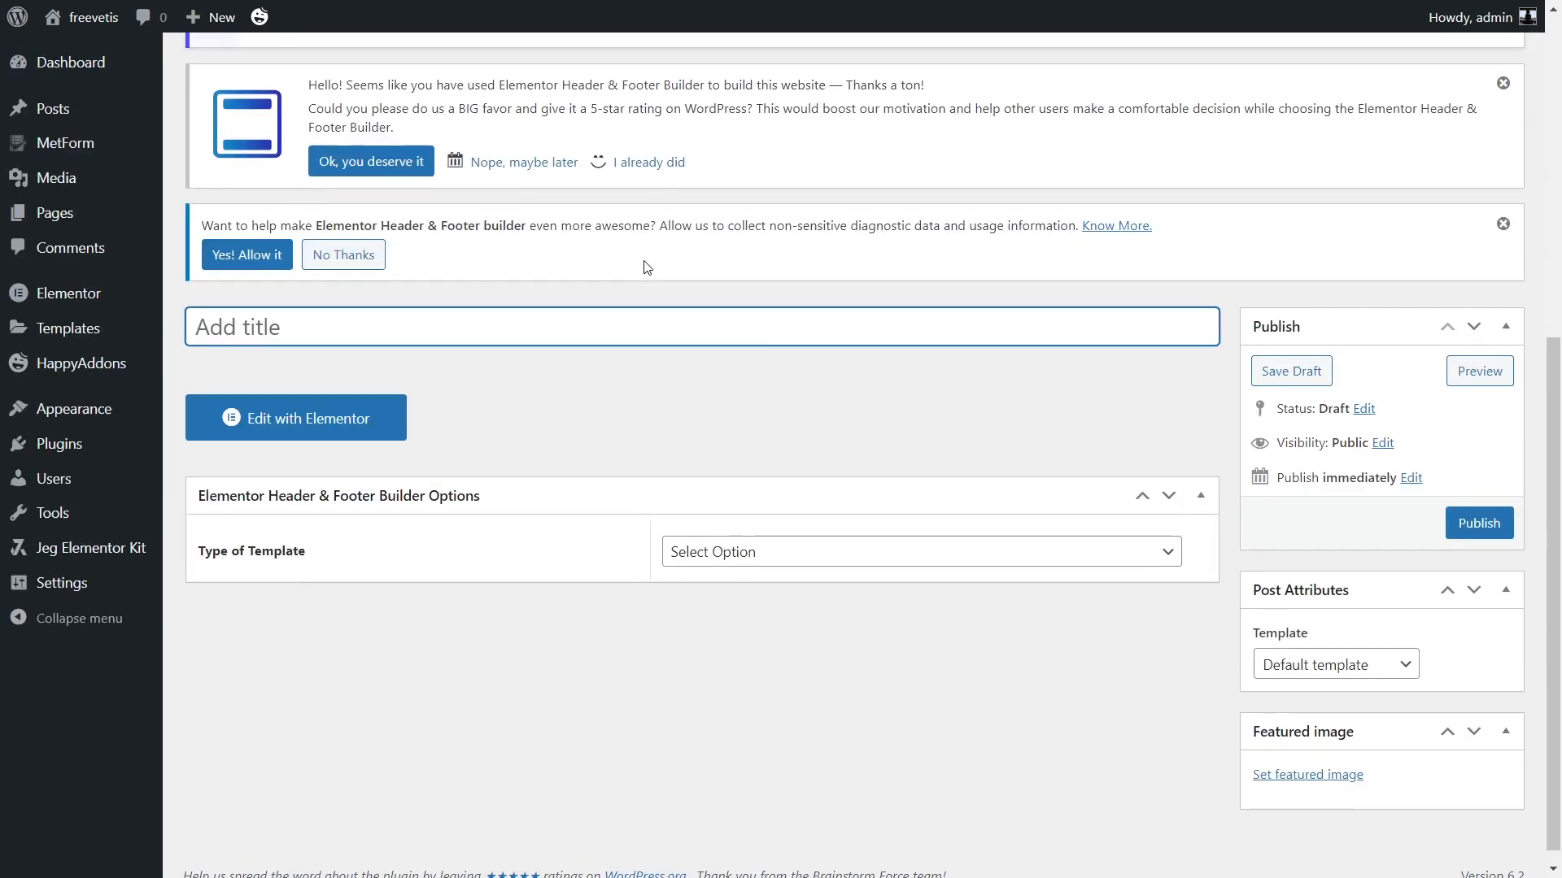
left_click(753, 553)
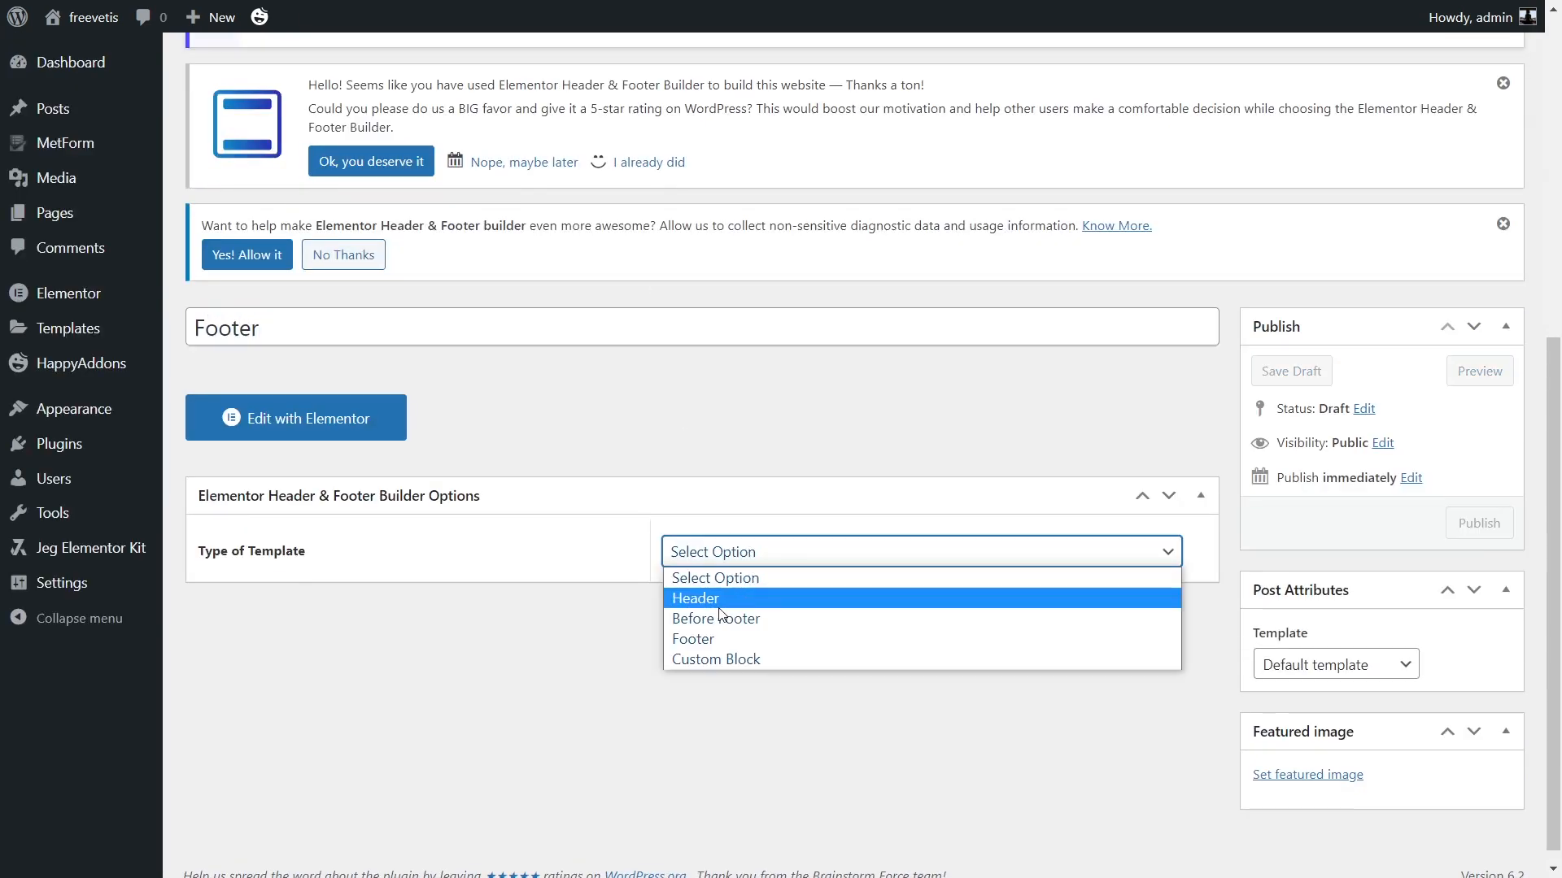
left_click(735, 637)
left_click(753, 625)
left_click(768, 255)
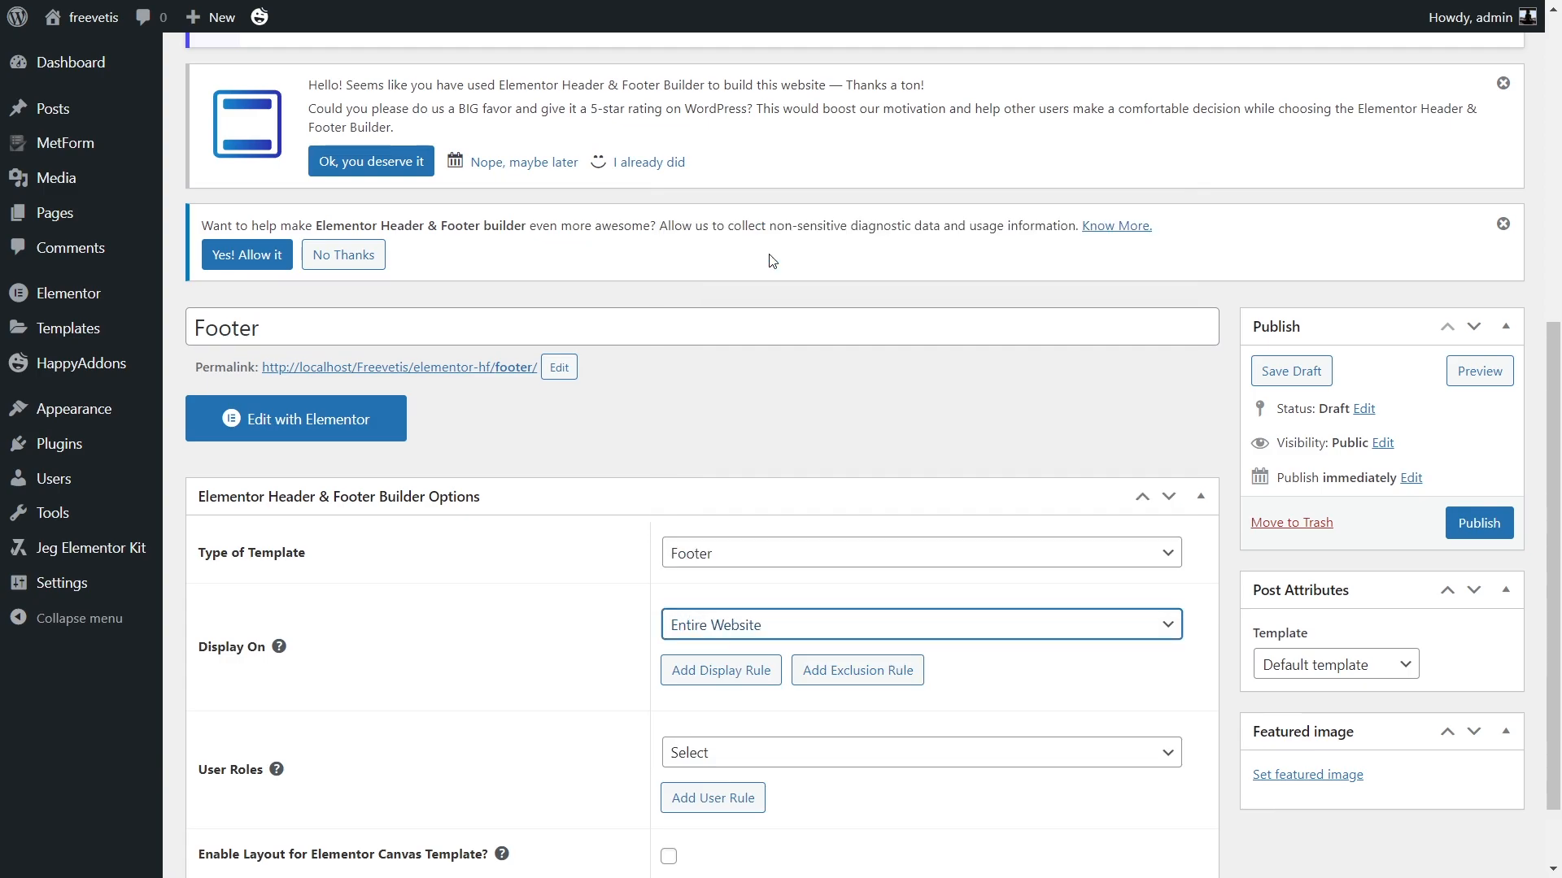
left_click(1495, 522)
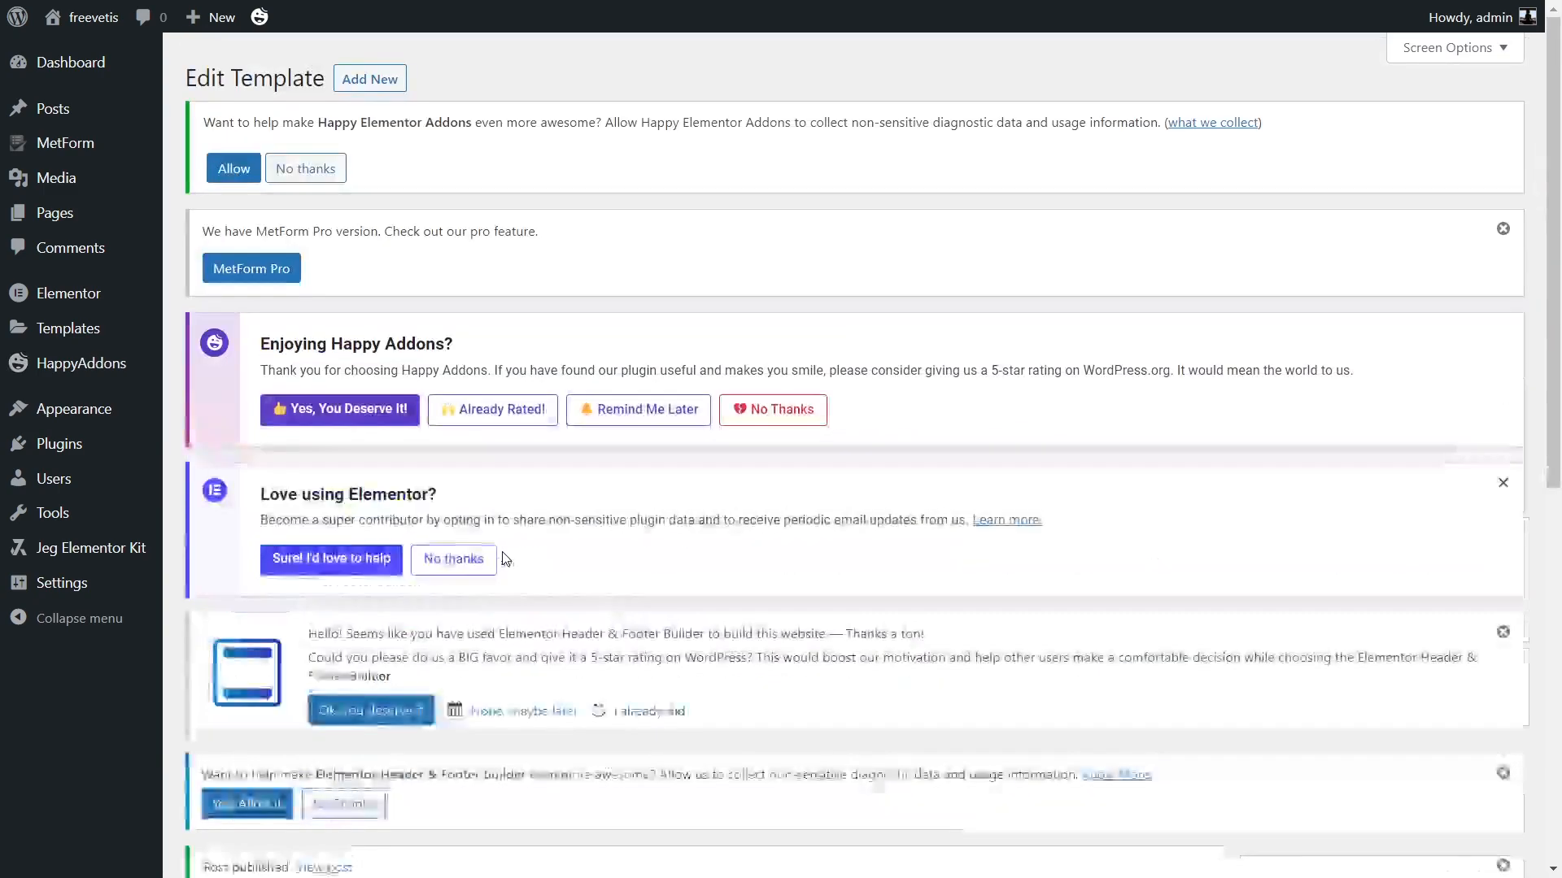
Step: Edit the Footer template with Elementor, insert the Greeneryfil kit's footer, update it and exit to WordPress
scroll(499, 558, "down", 4)
left_click(374, 598)
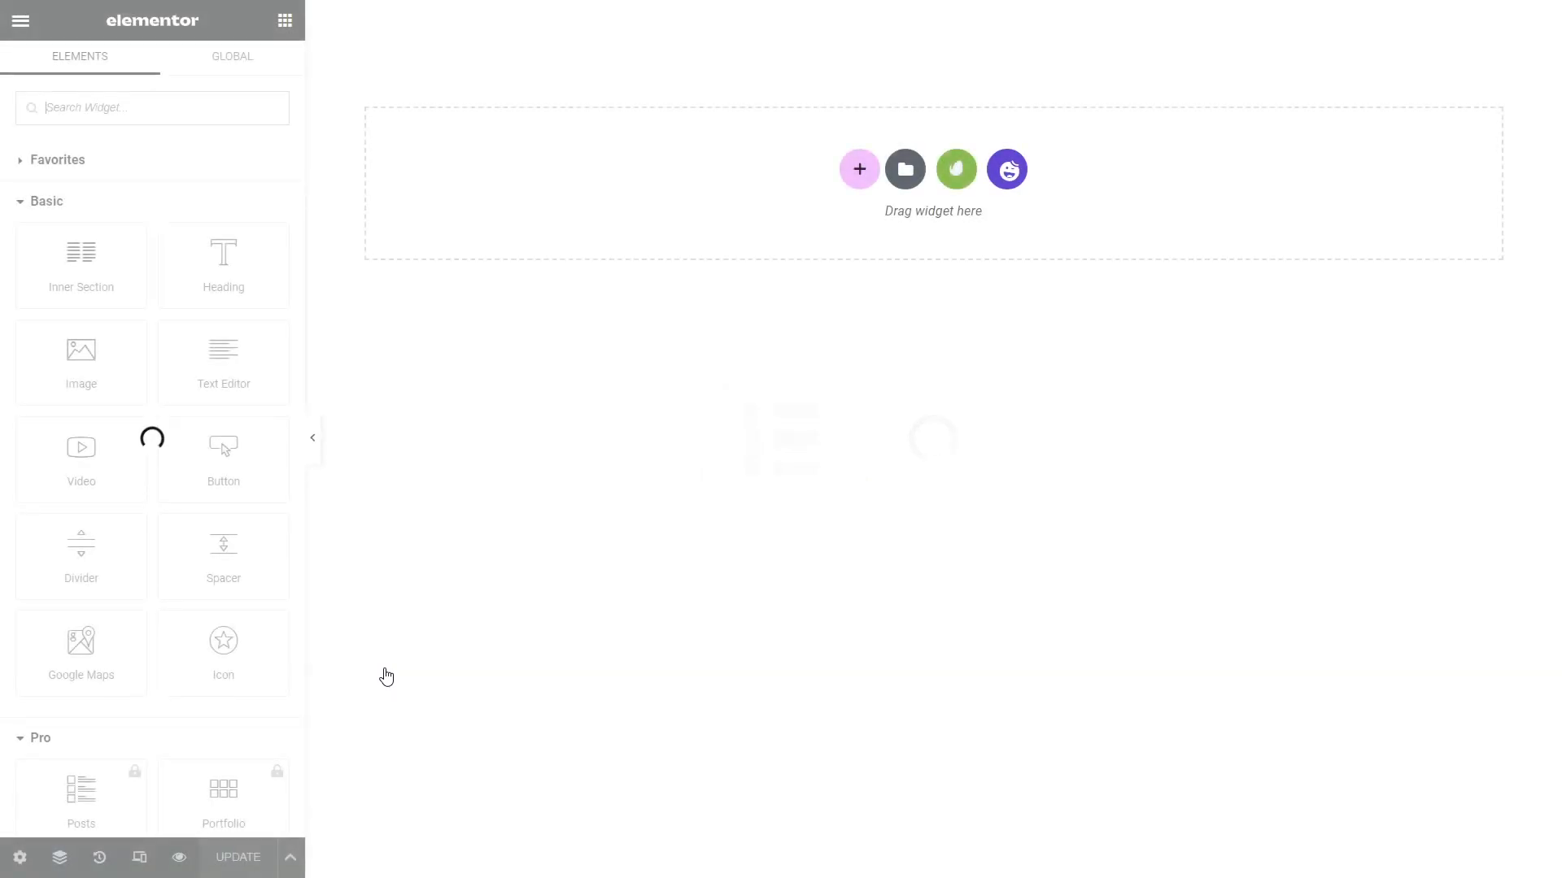
left_click(960, 171)
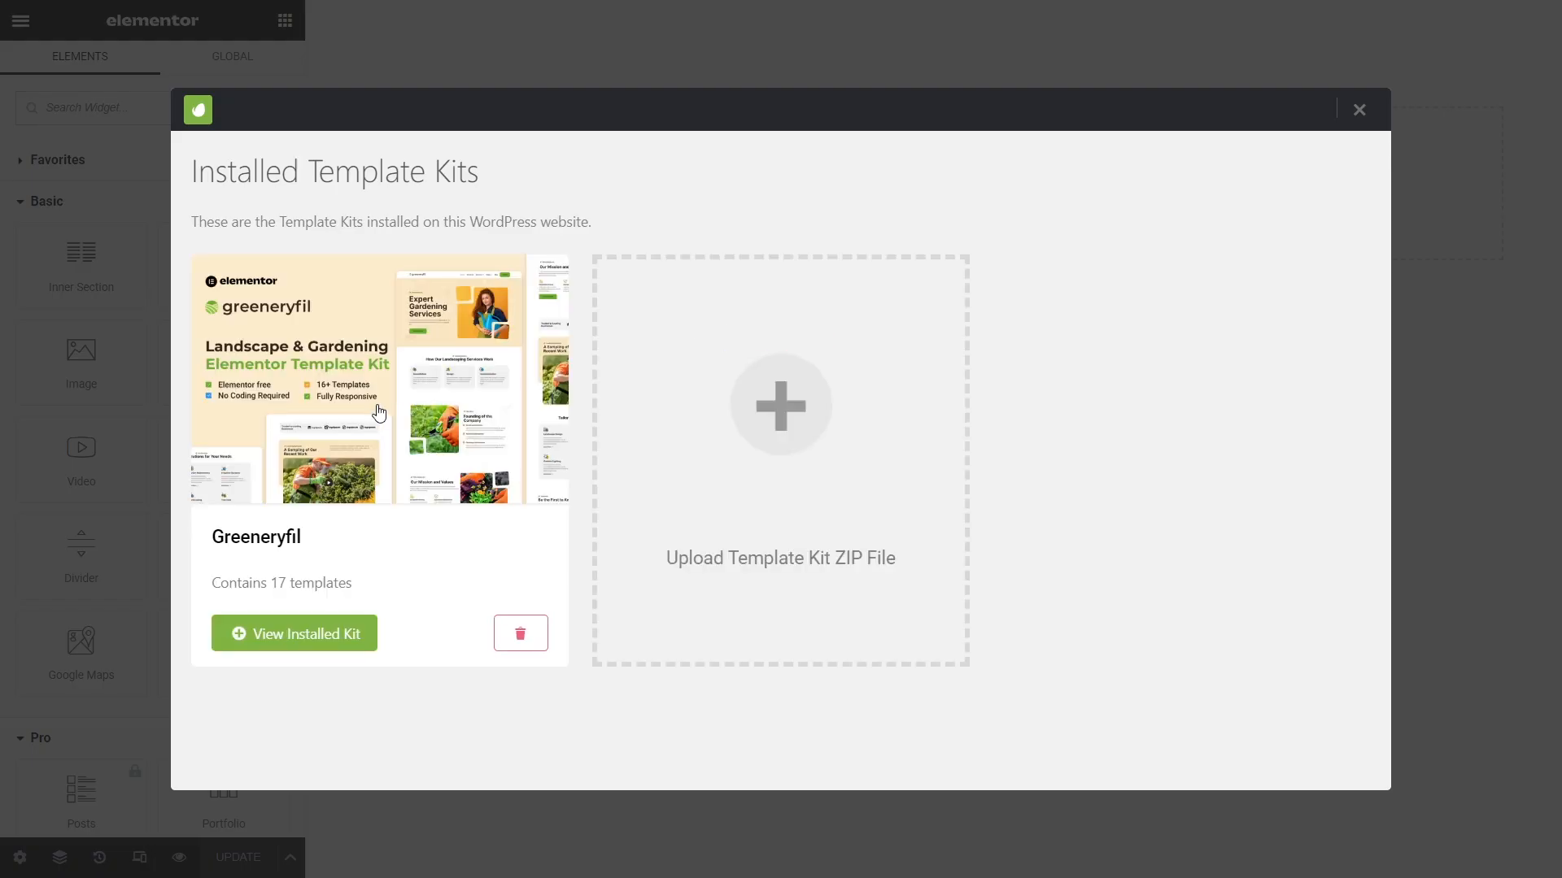
left_click(290, 631)
scroll(742, 535, "down", 10)
scroll(741, 535, "down", 10)
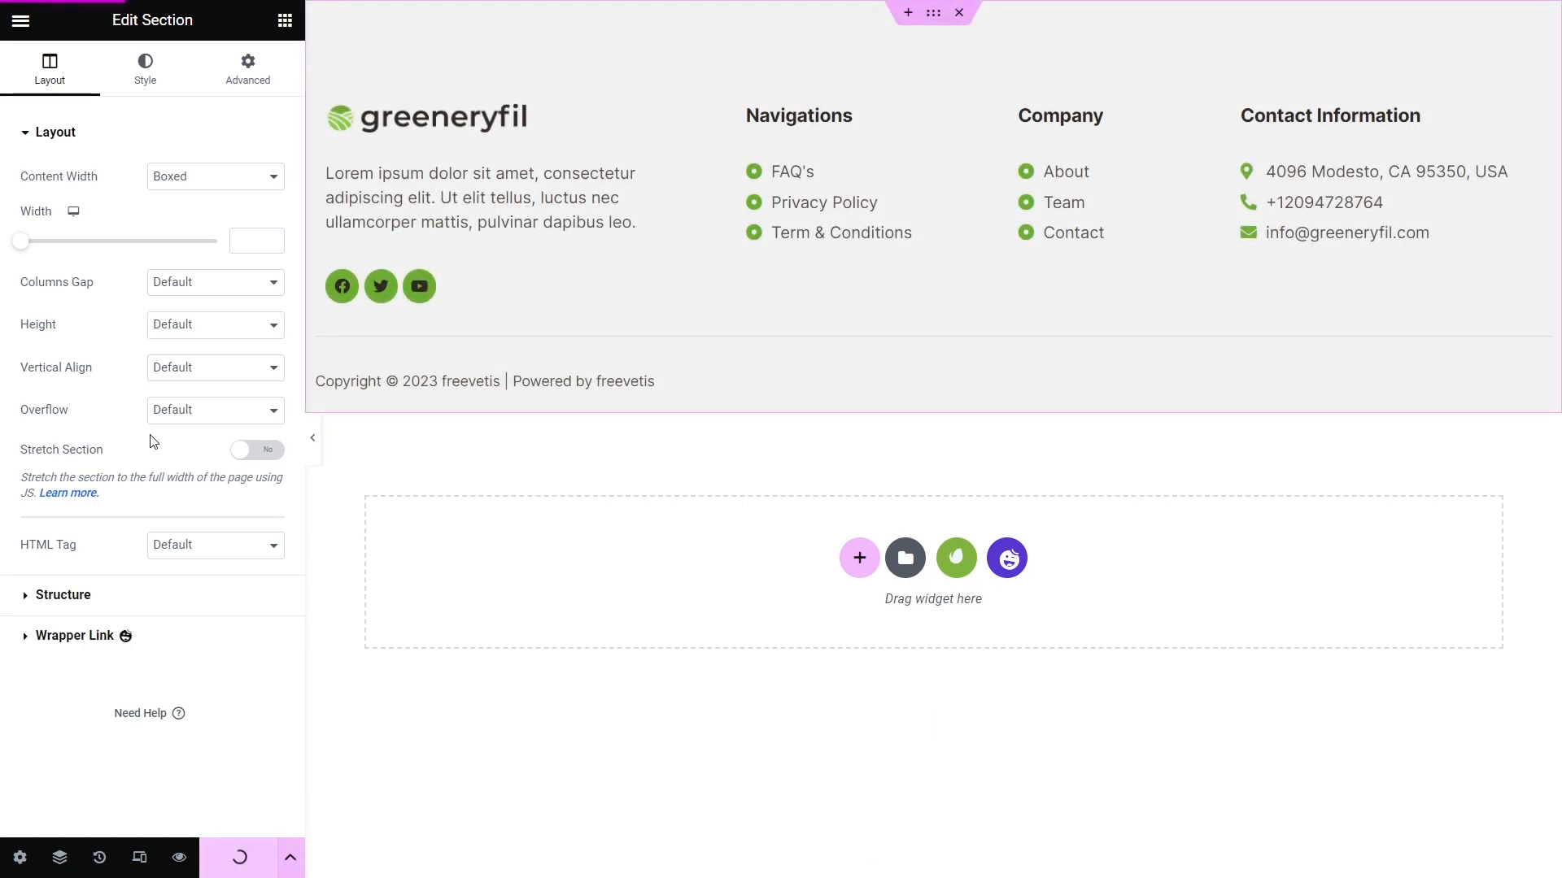
left_click(20, 23)
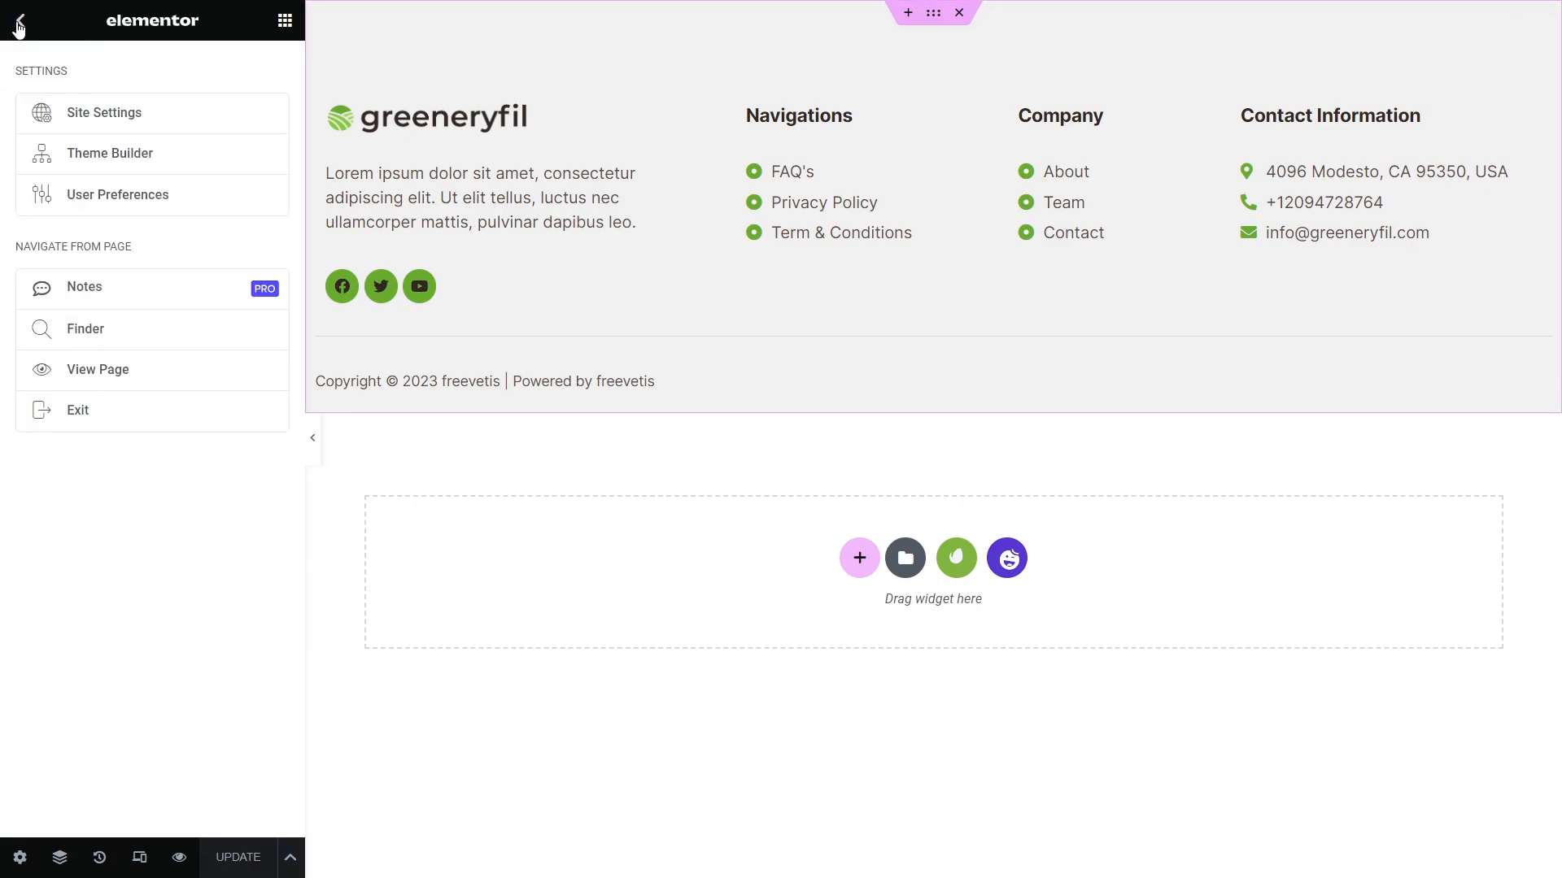
left_click(79, 411)
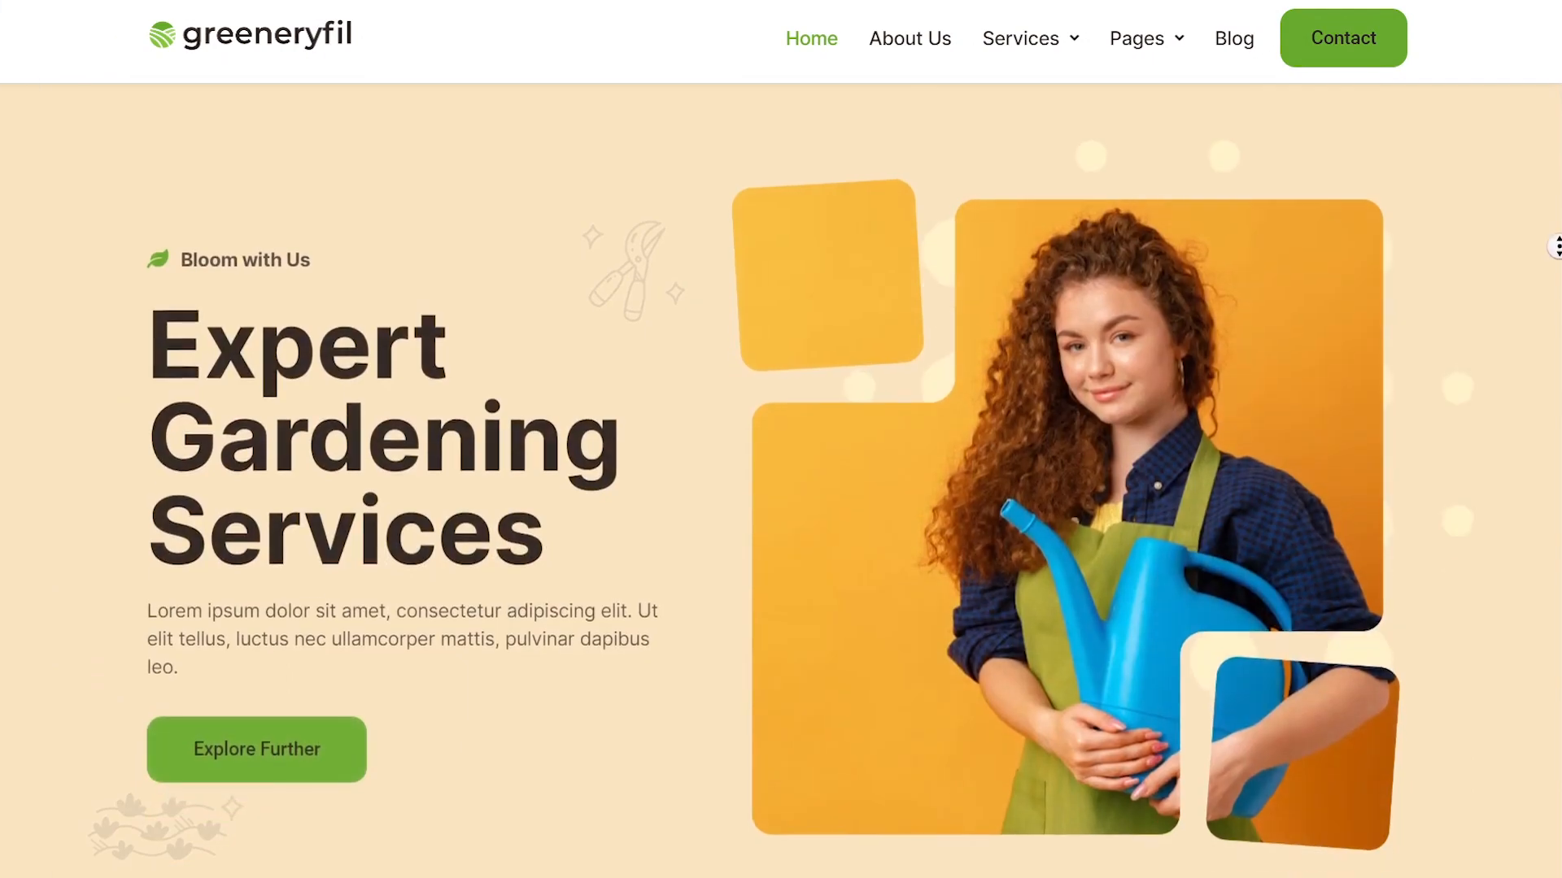
Step: Review the finished Home page from the header and hero section through services and testimonials down to the footer
scroll(1556, 245, "down", 3)
scroll(1556, 246, "down", 10)
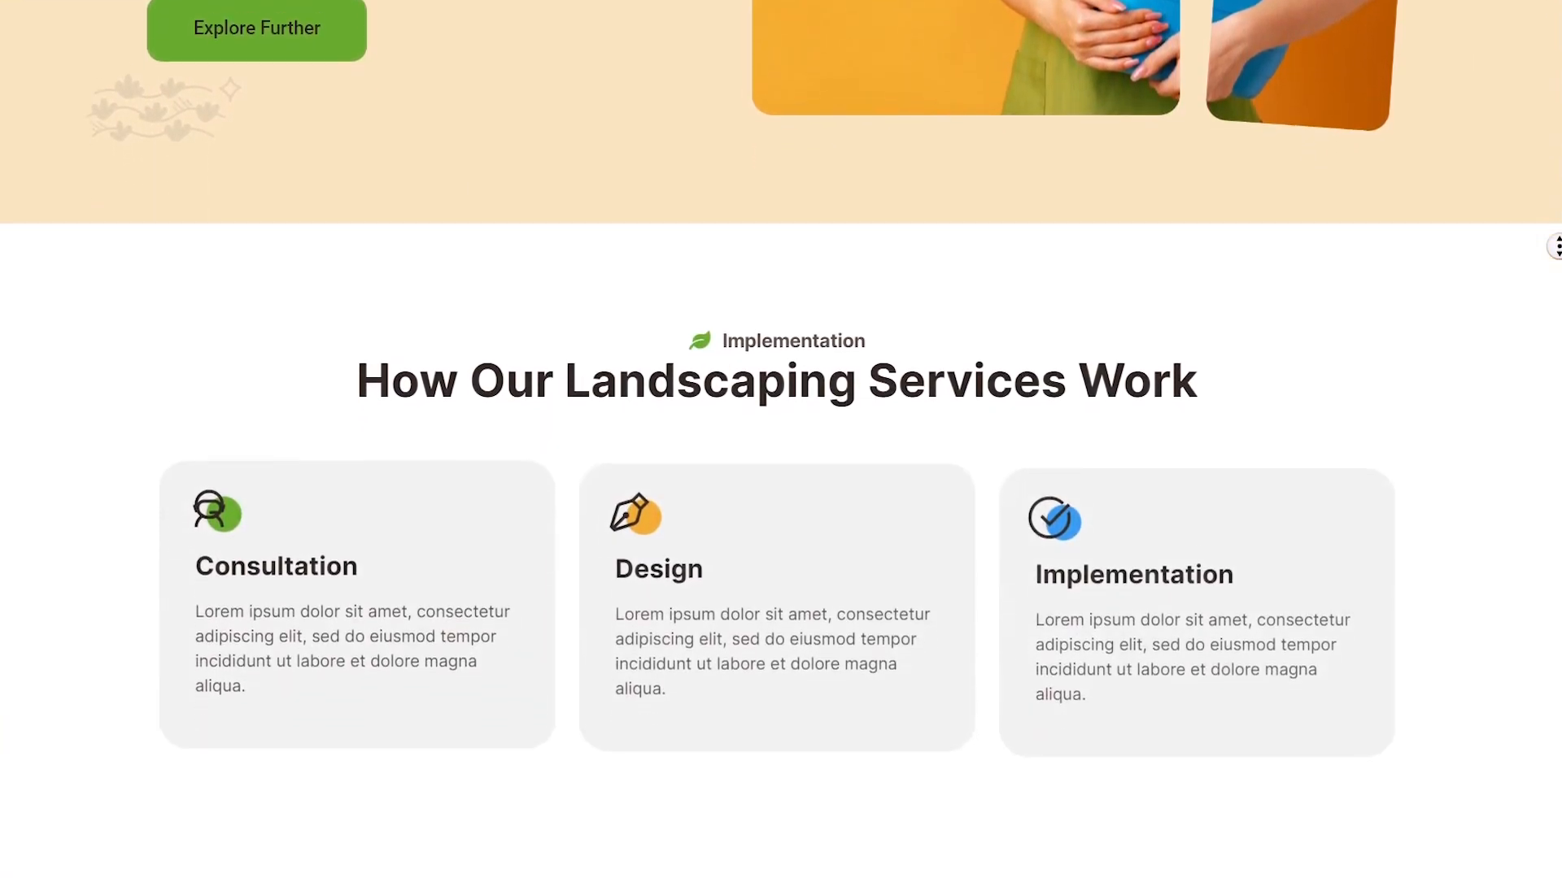
scroll(1556, 245, "down", 10)
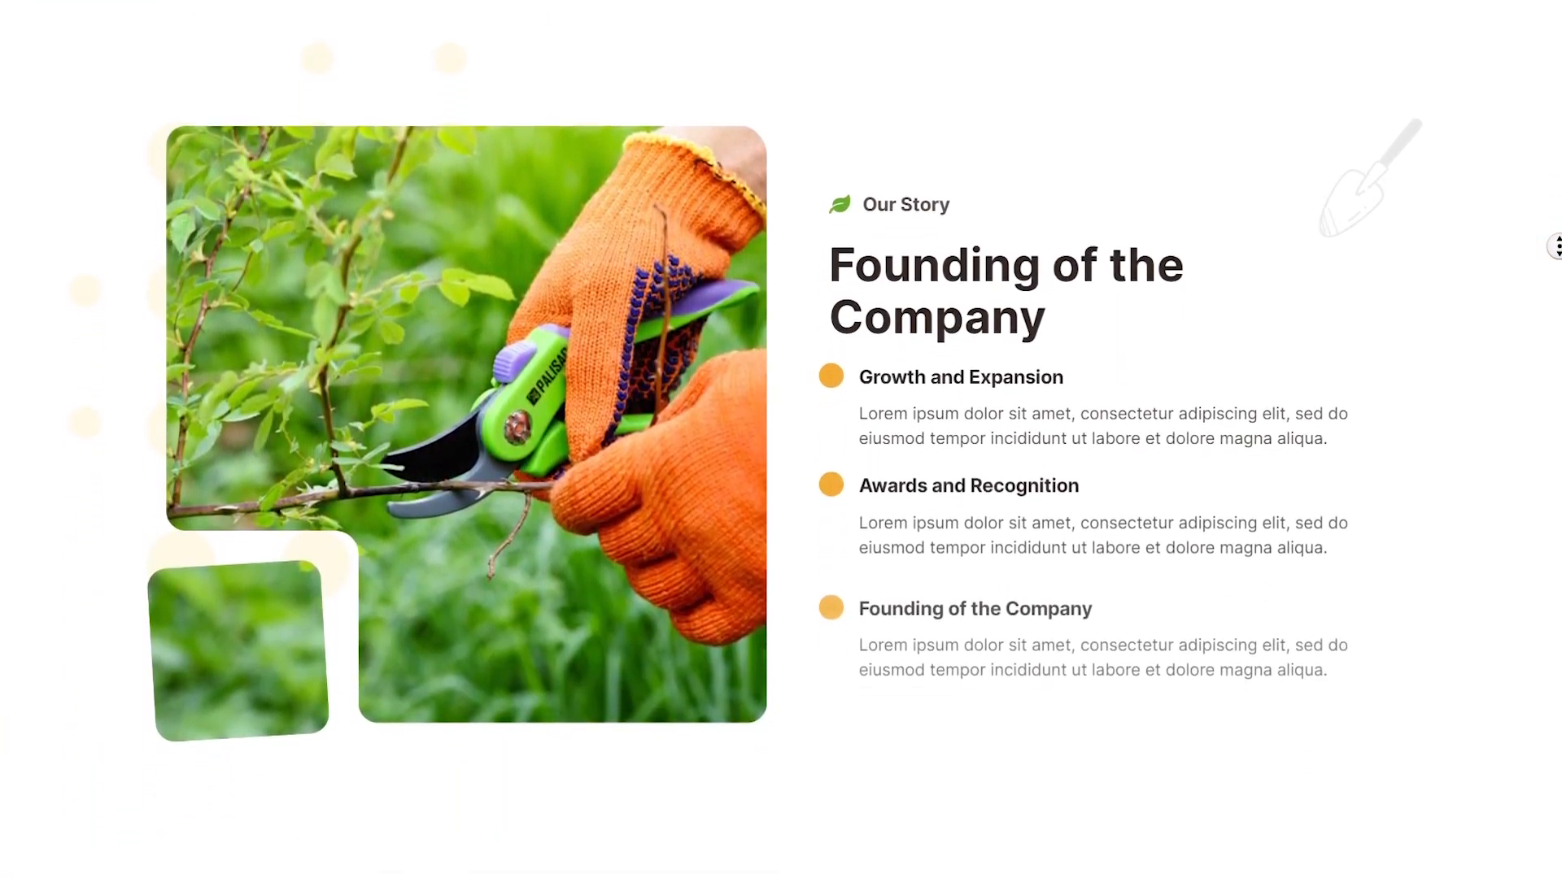
scroll(1556, 245, "down", 10)
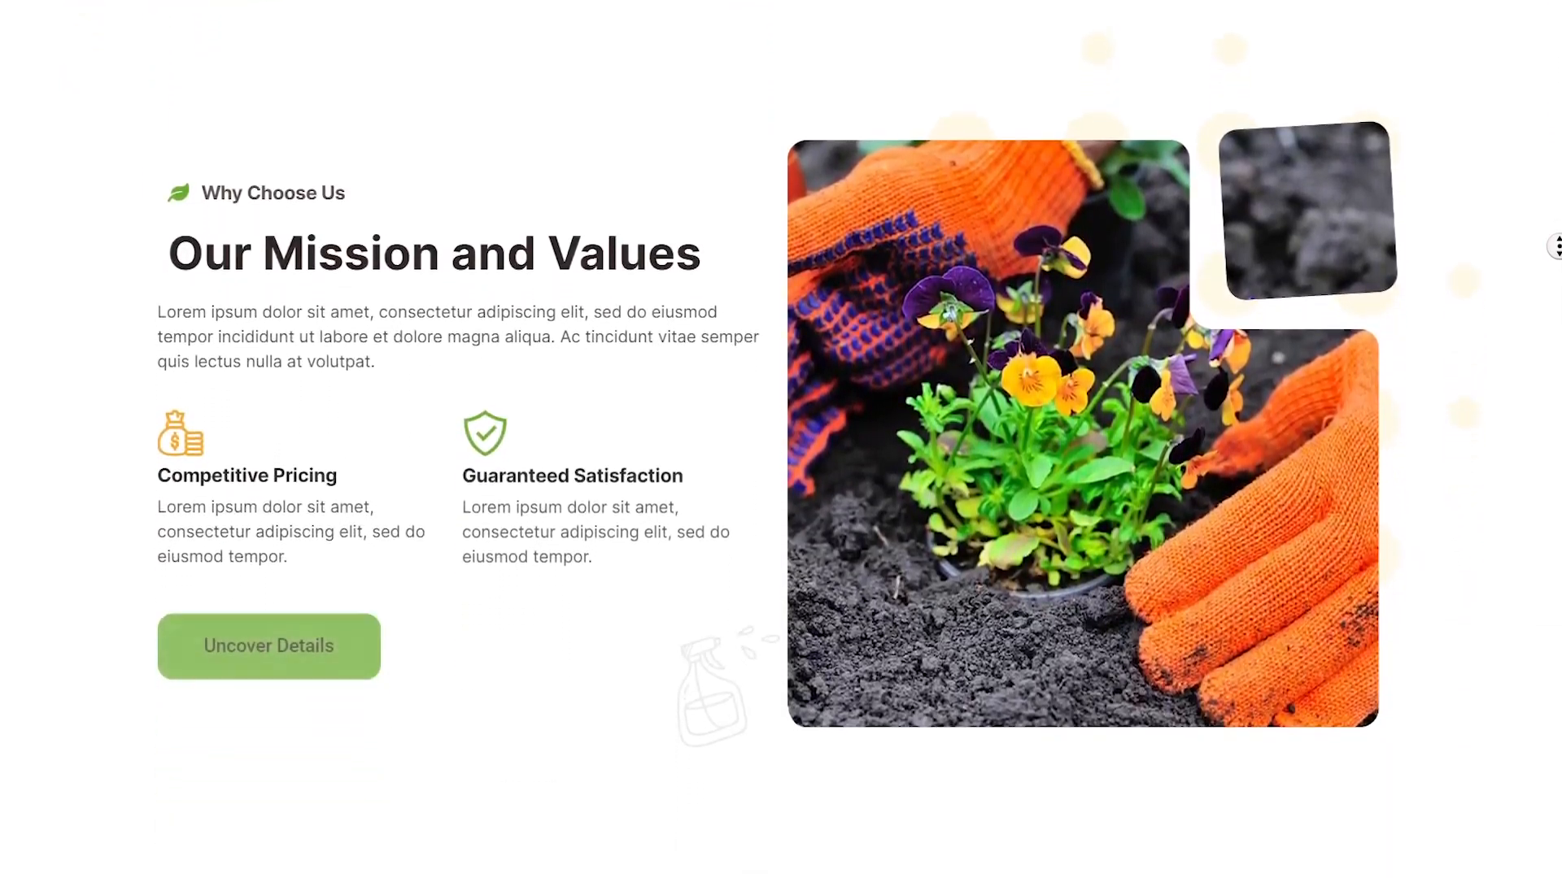
scroll(1556, 245, "down", 10)
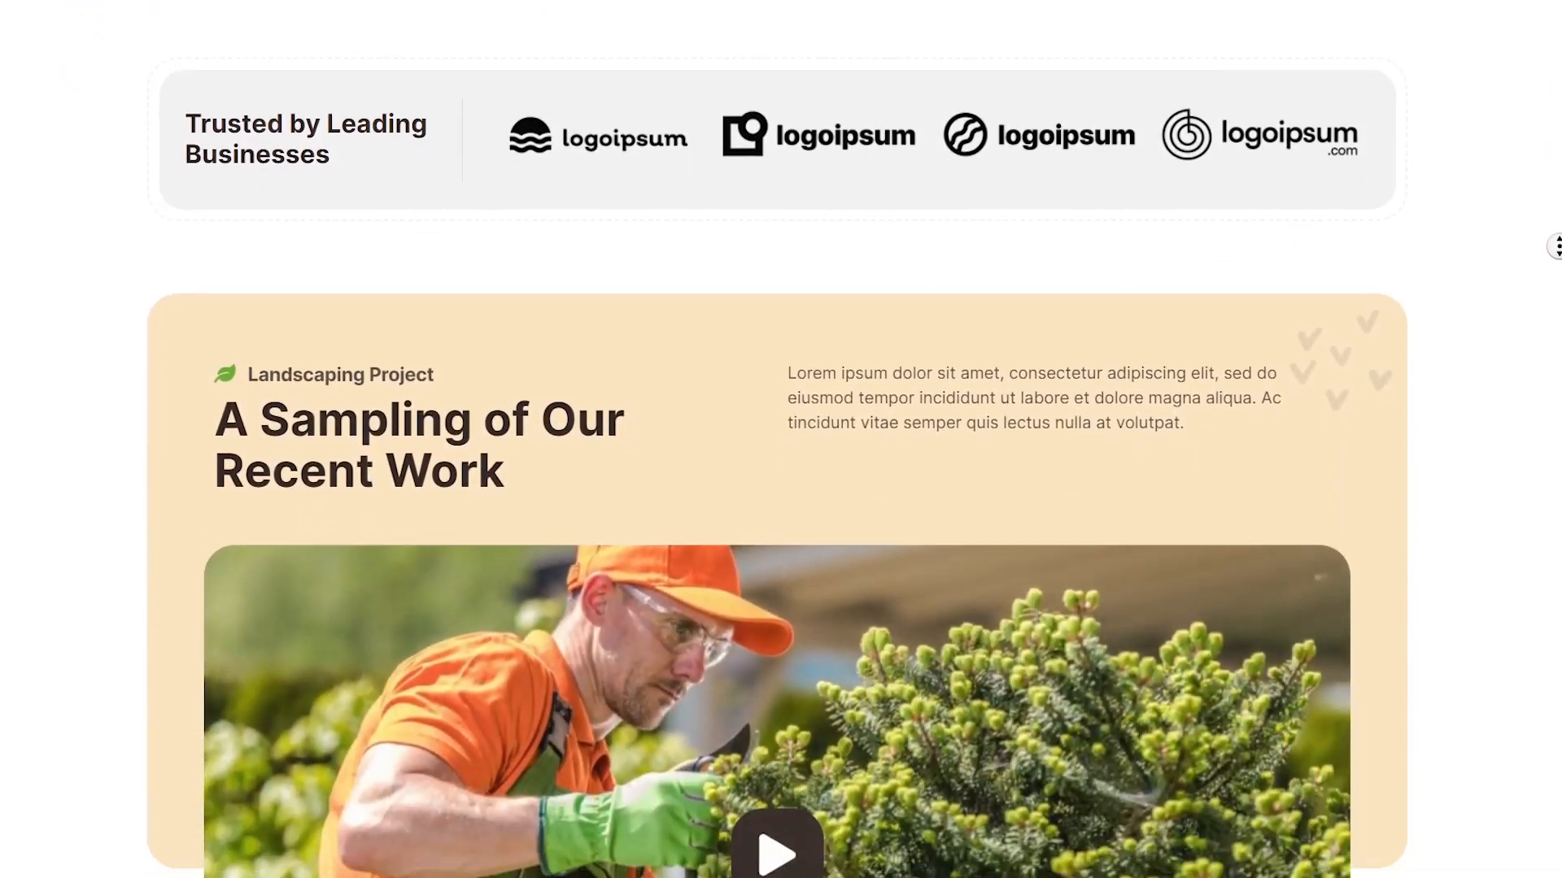
scroll(1556, 246, "down", 5)
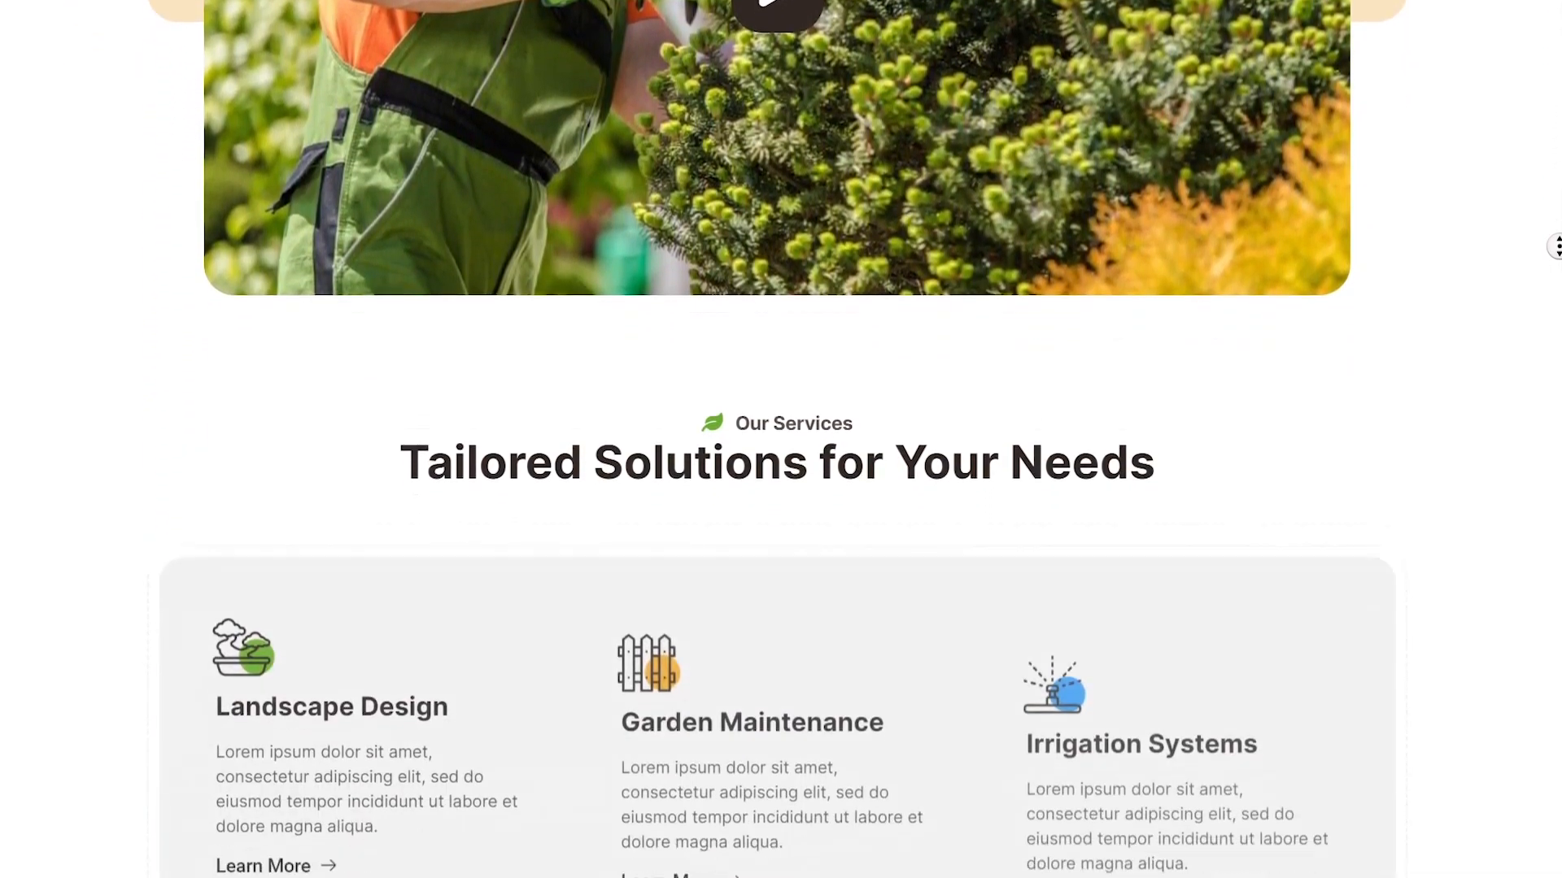
scroll(1556, 246, "down", 10)
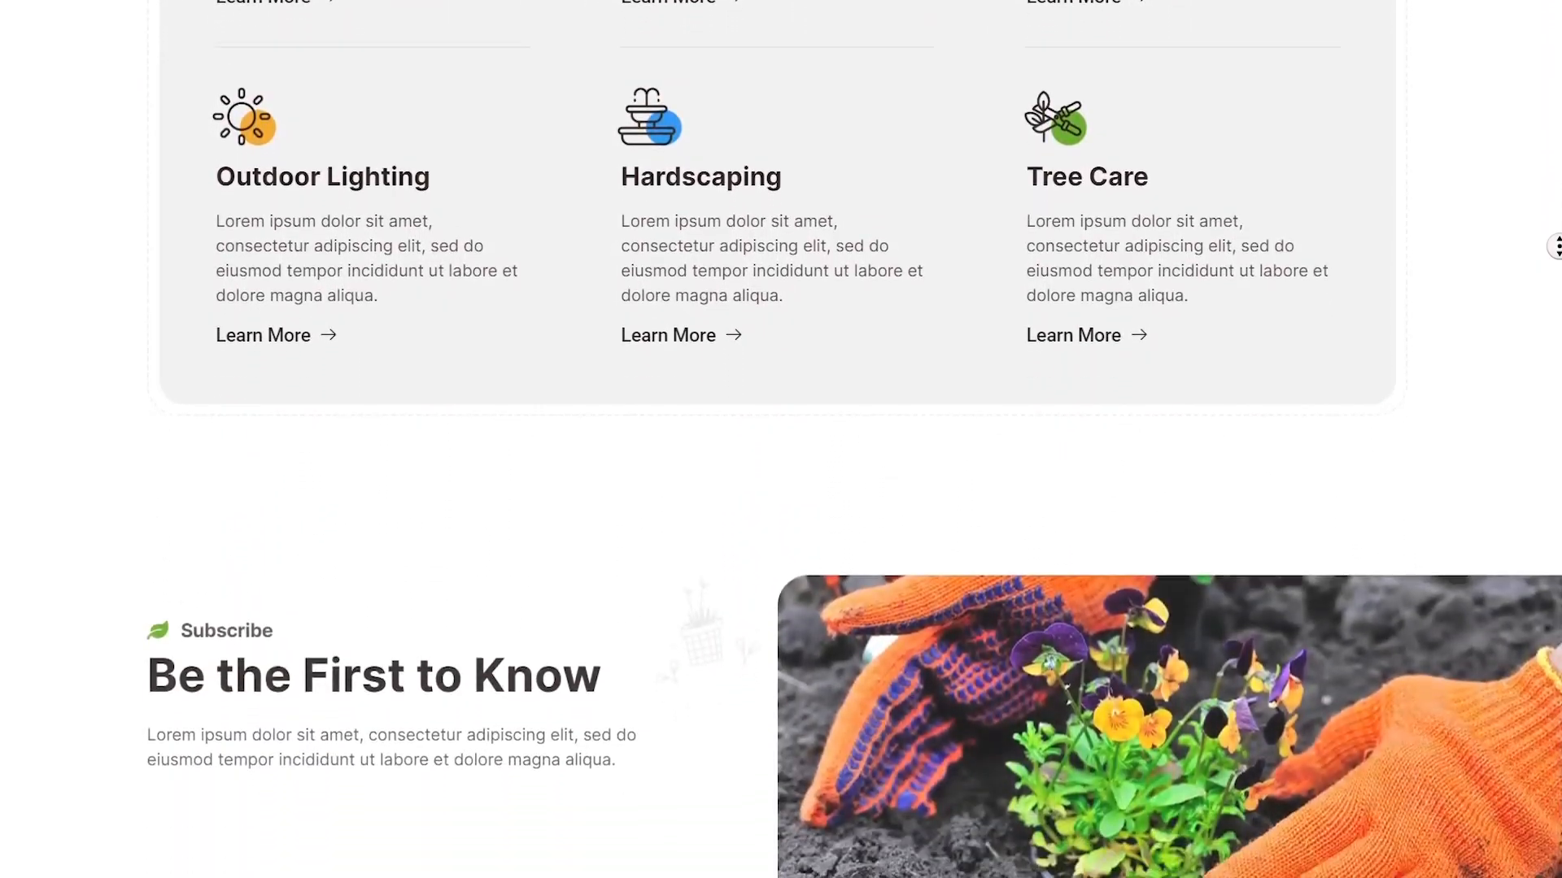
scroll(1556, 245, "down", 10)
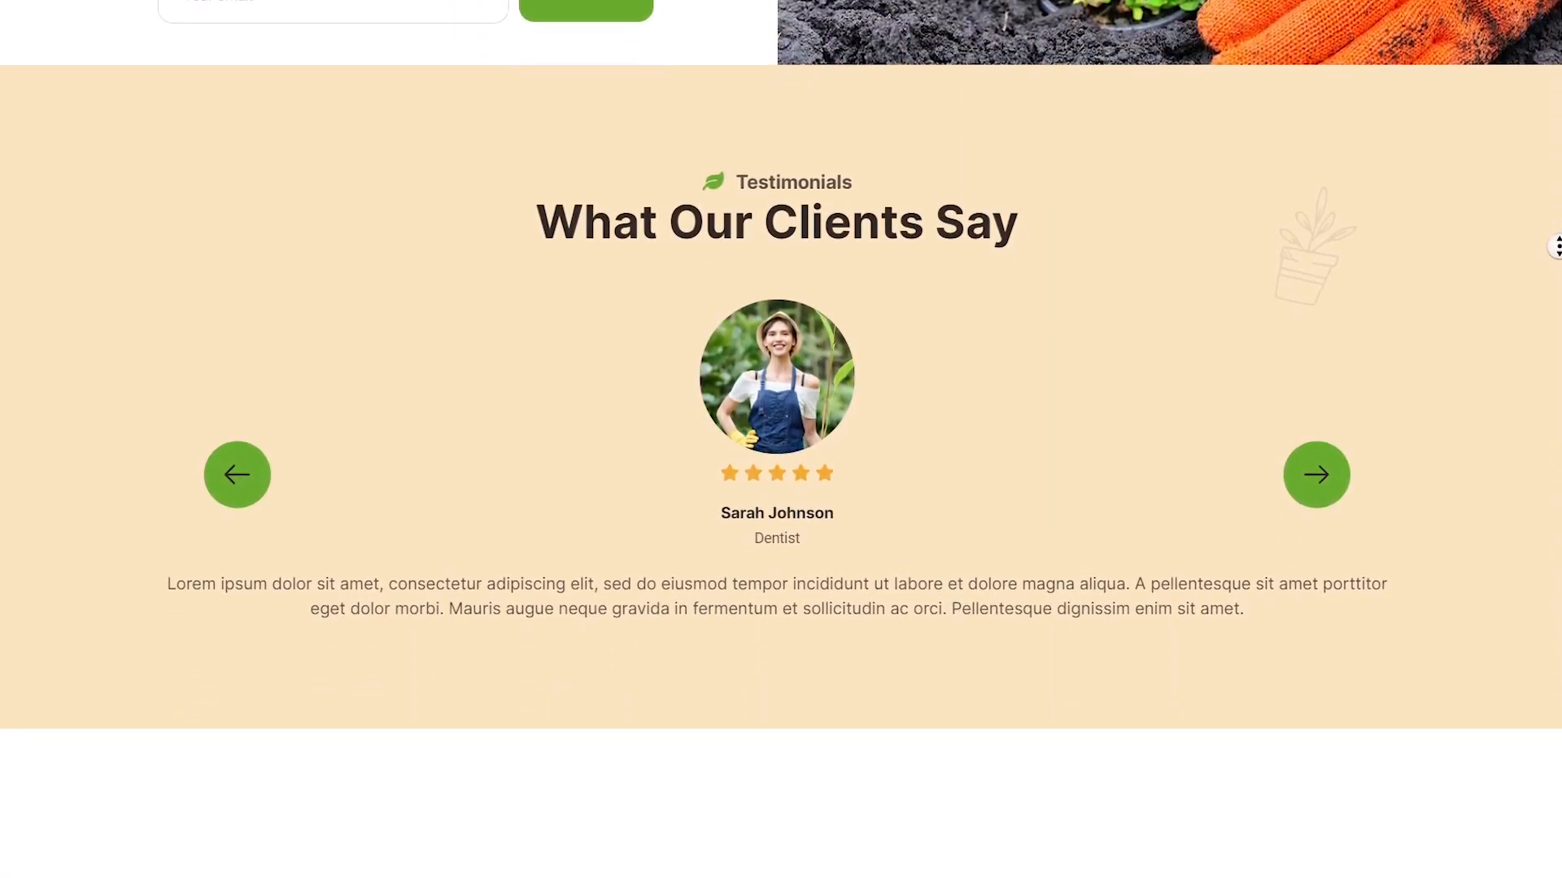
scroll(1556, 246, "down", 10)
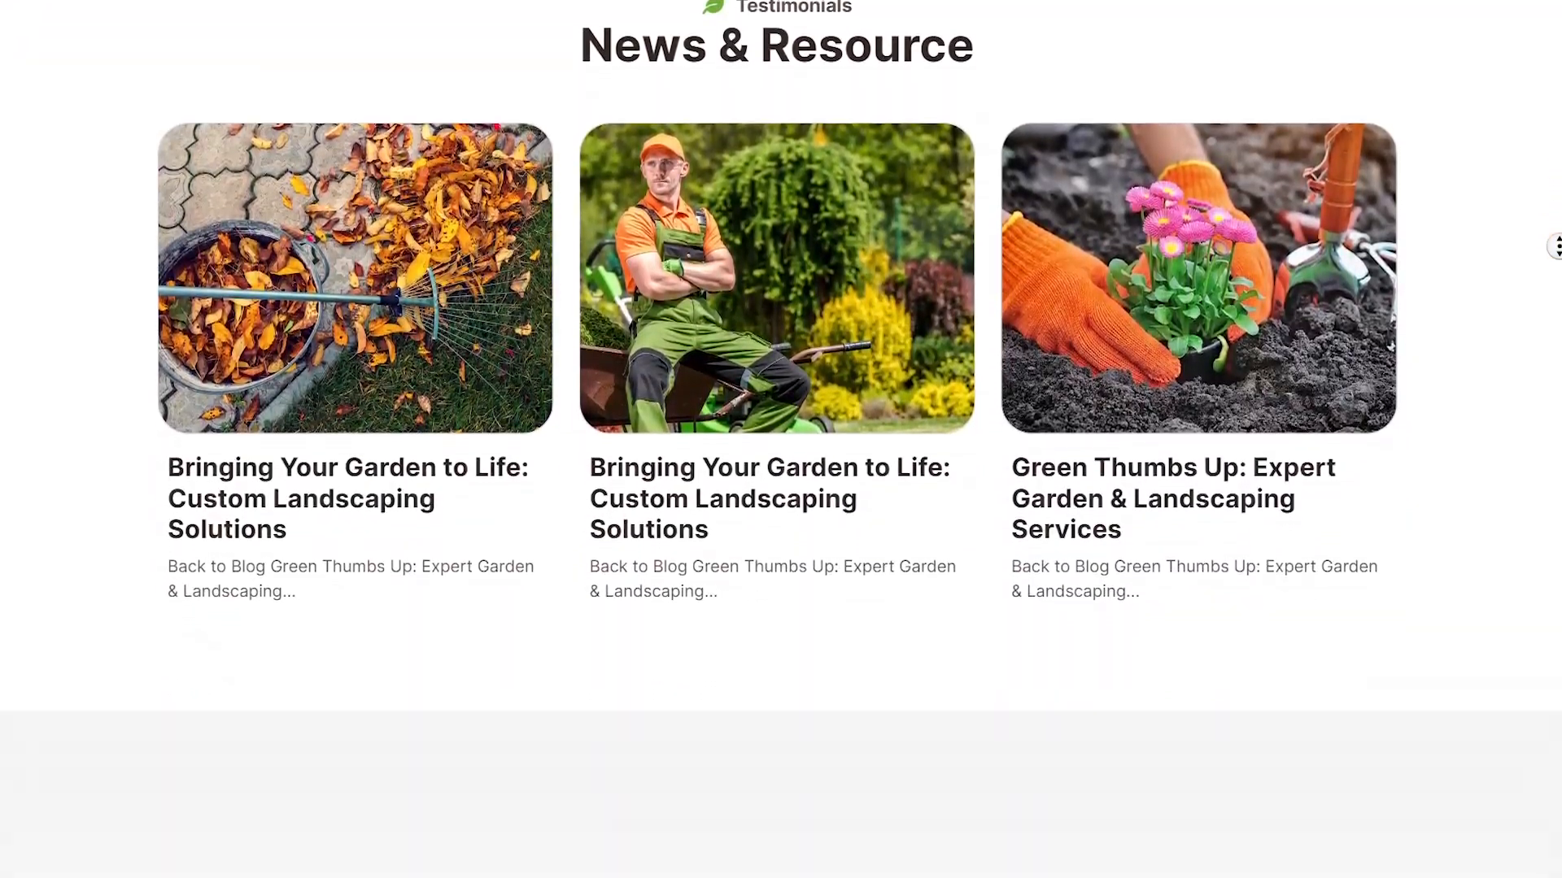
scroll(1556, 246, "down", 1)
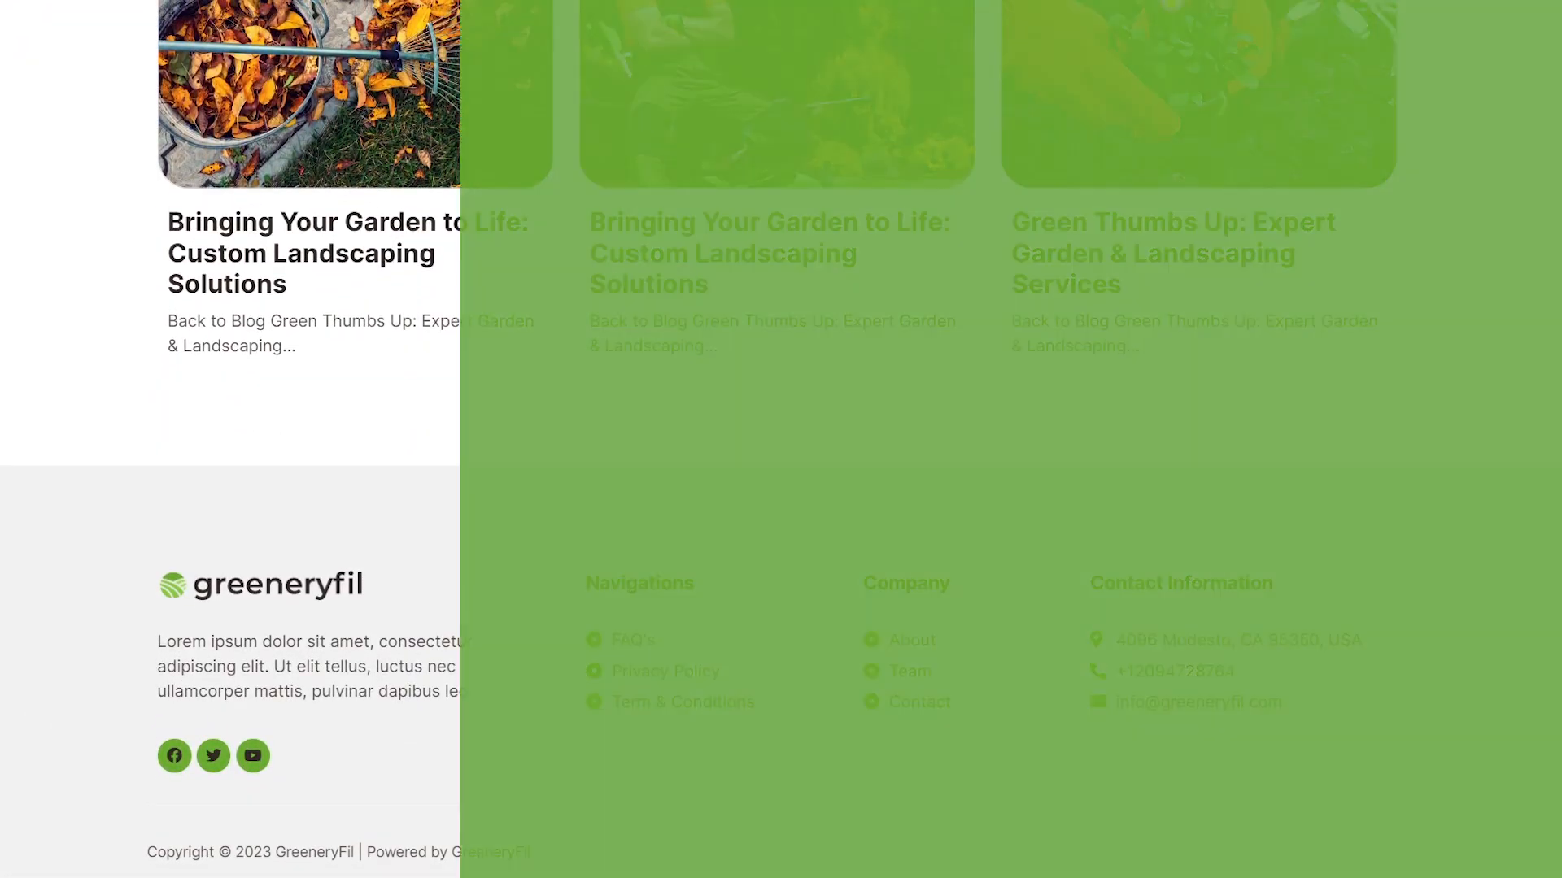